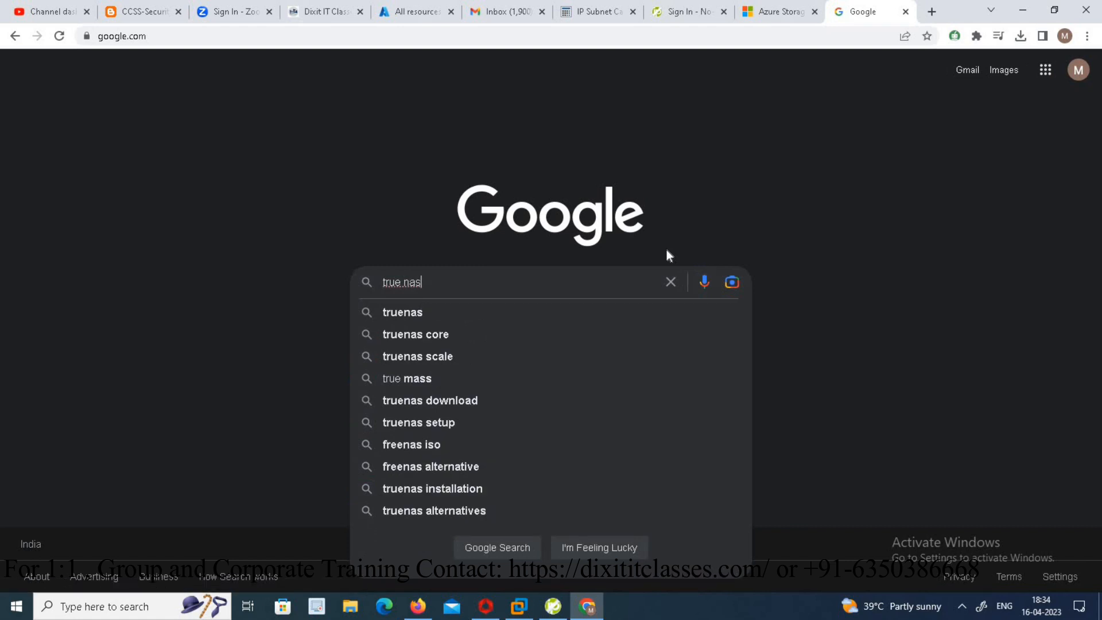
# - Search Google for true nas and open the official TrueNAS website
pyautogui.press('Return')
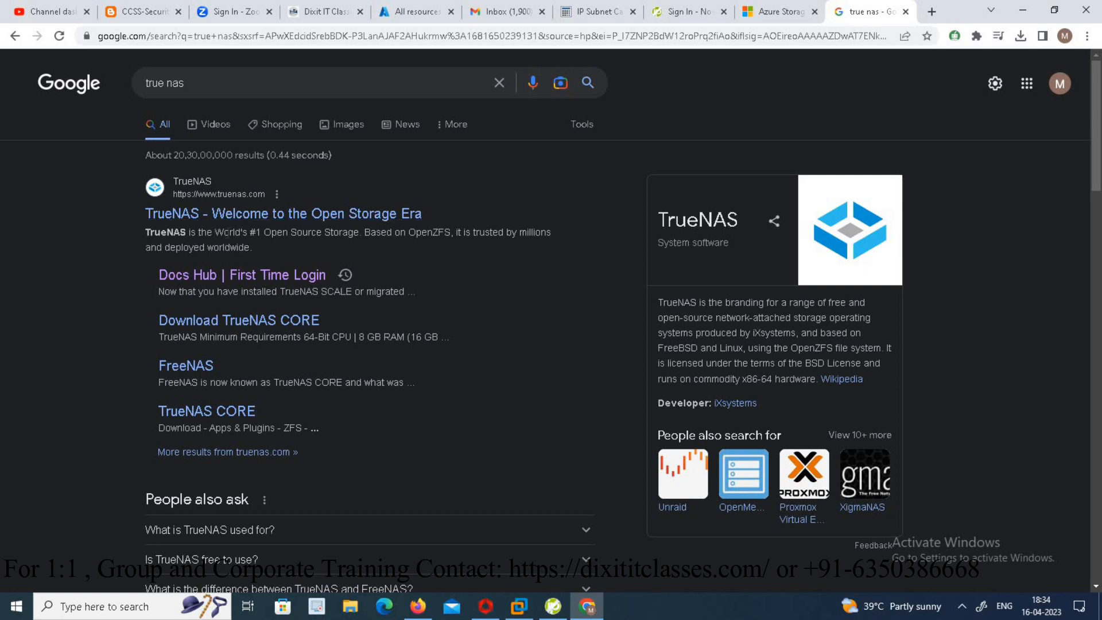
pyautogui.click(228, 218)
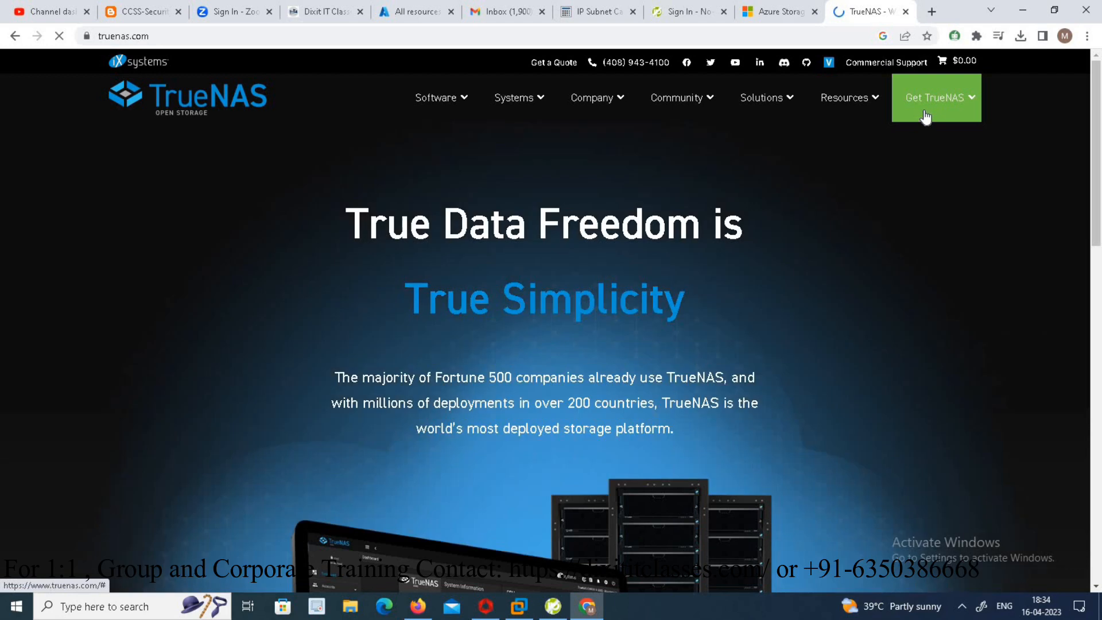
# - Open the Download TrueNAS CORE page and look through its minimum requirements
pyautogui.moveTo(925, 117)
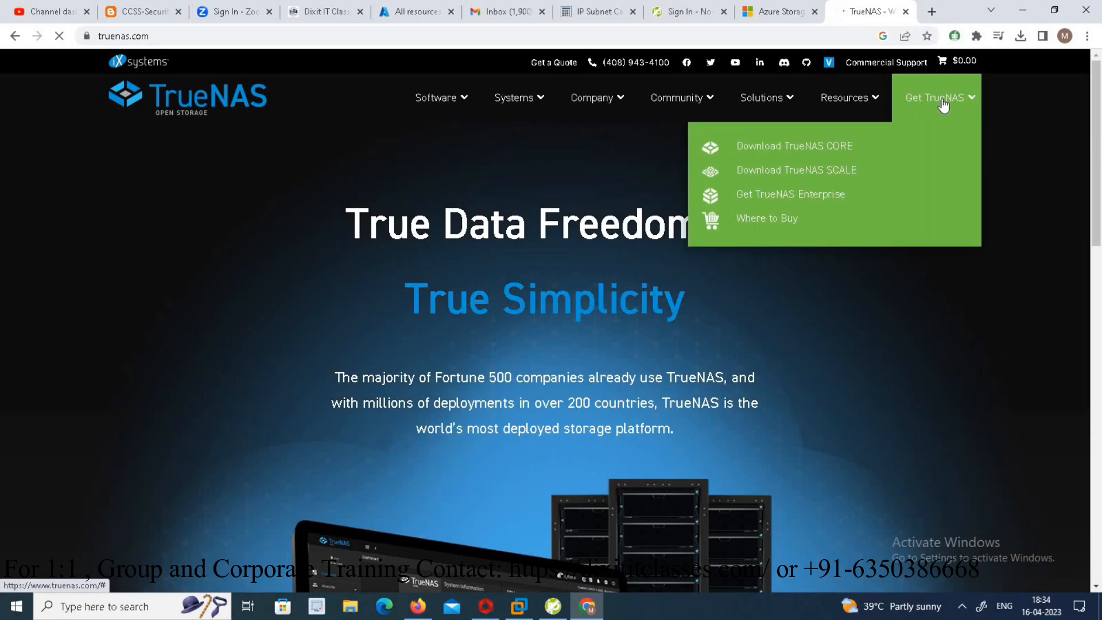
pyautogui.click(831, 148)
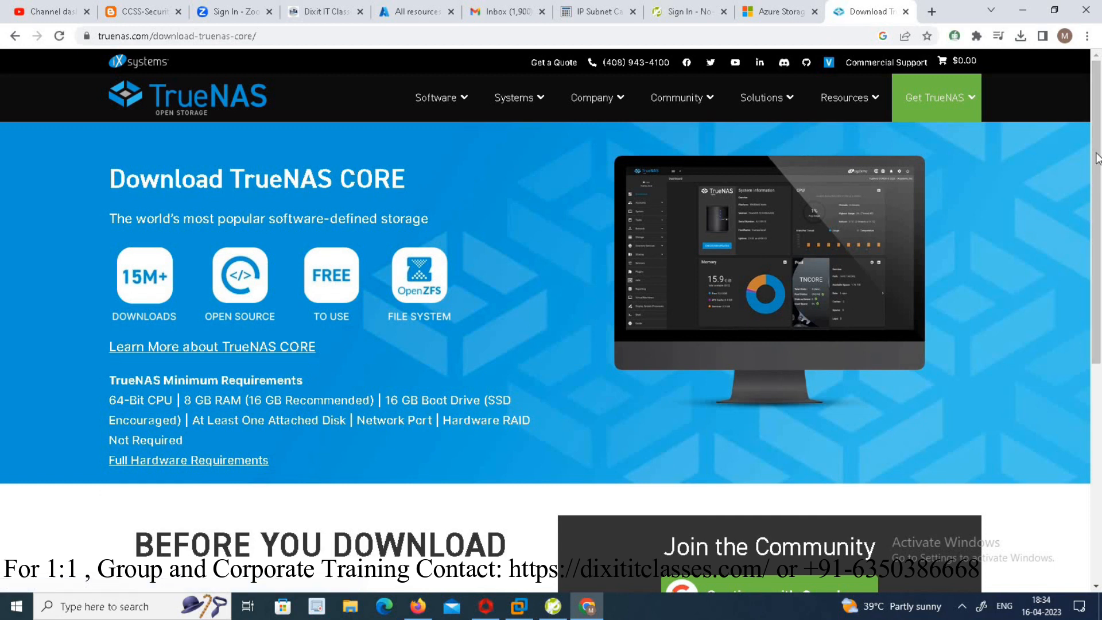
pyautogui.scroll(-1, 1101, 211)
pyautogui.scroll(-5, 1101, 211)
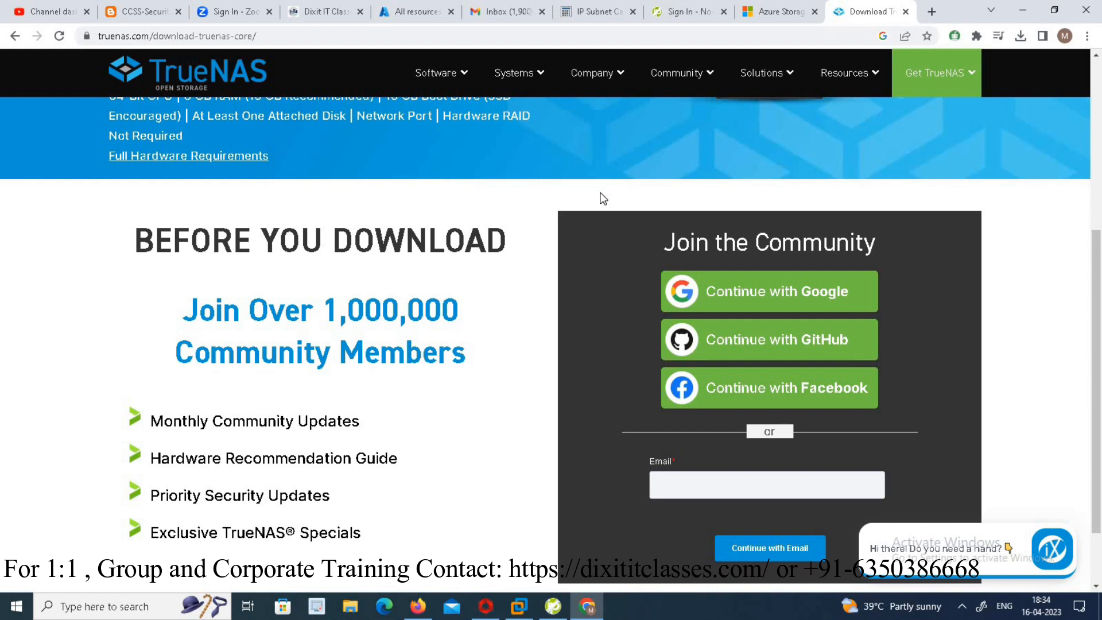
# - Switch to VMware Workstation and start a typical new virtual machine, installing the OS later with guest type Other
pyautogui.click(520, 608)
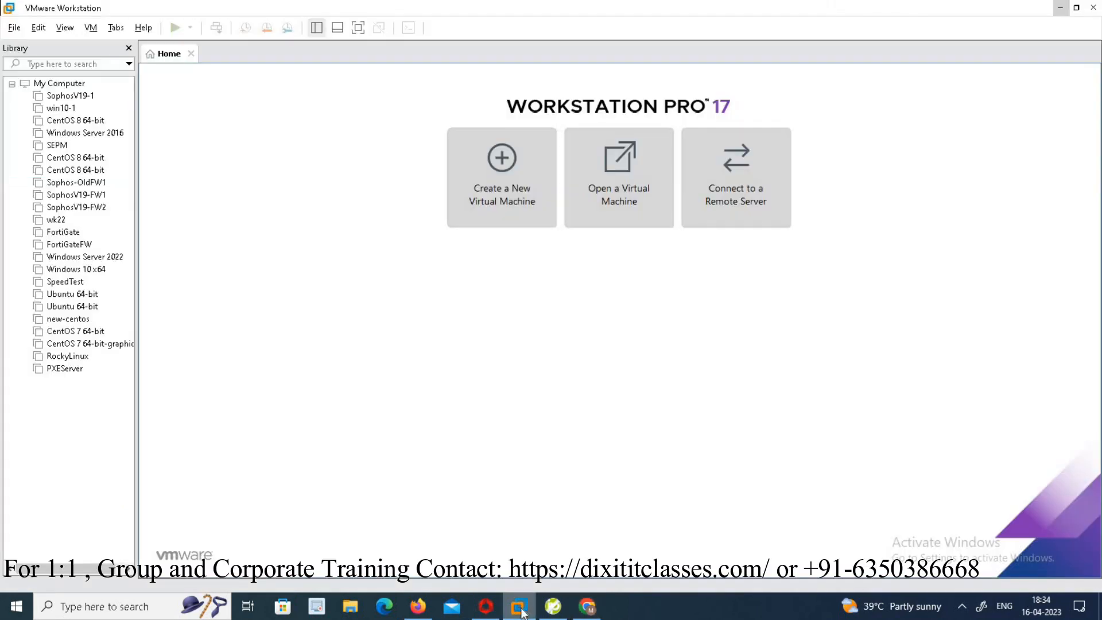
pyautogui.click(511, 166)
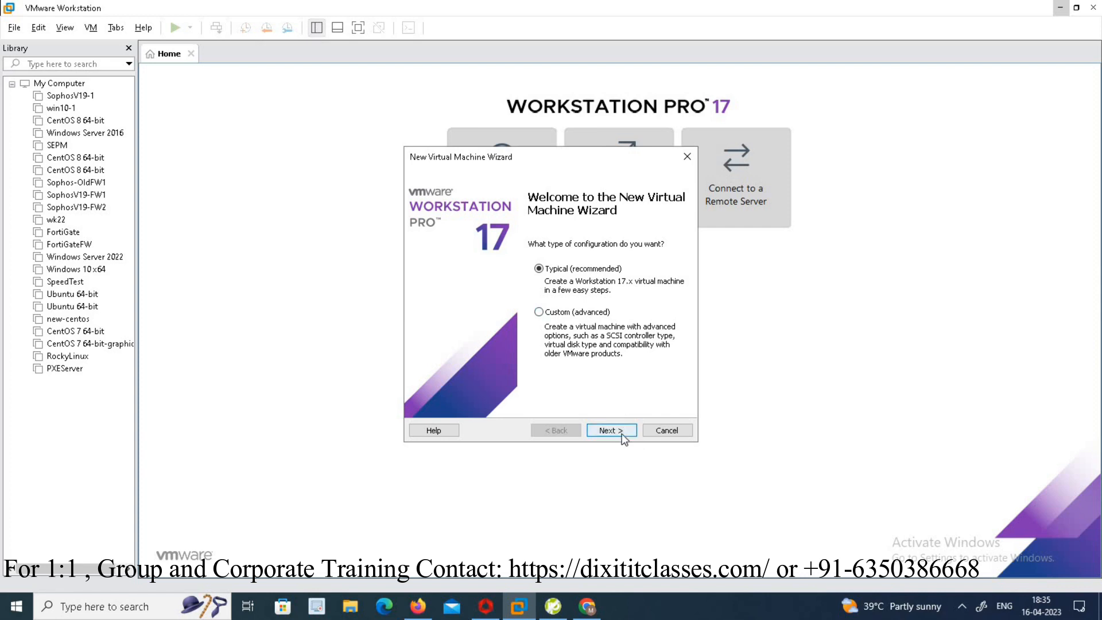
pyautogui.click(622, 433)
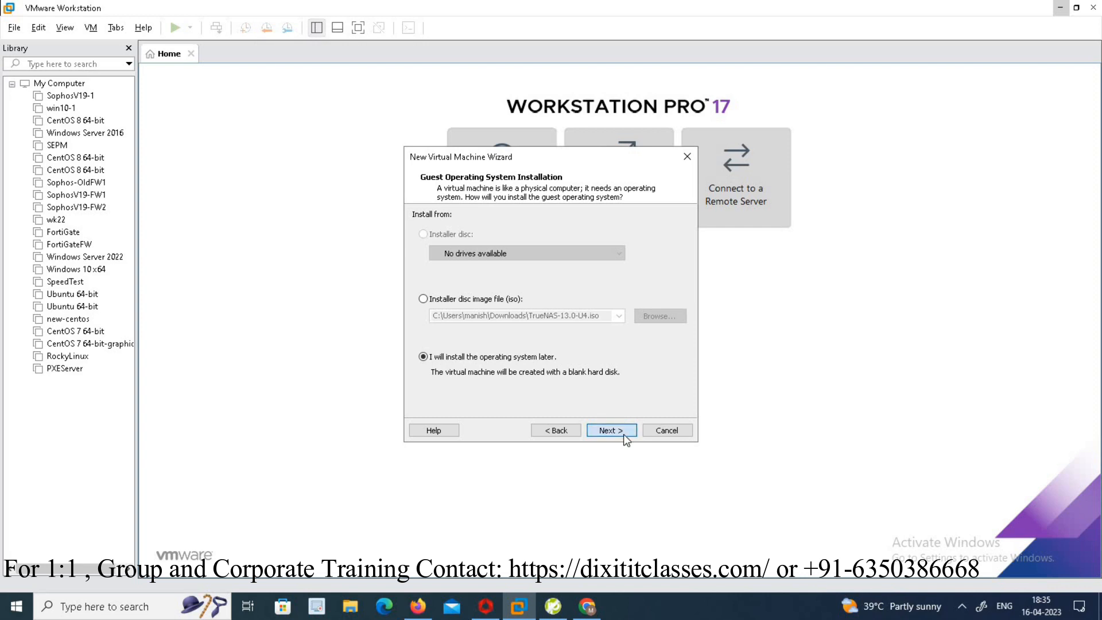
pyautogui.click(624, 432)
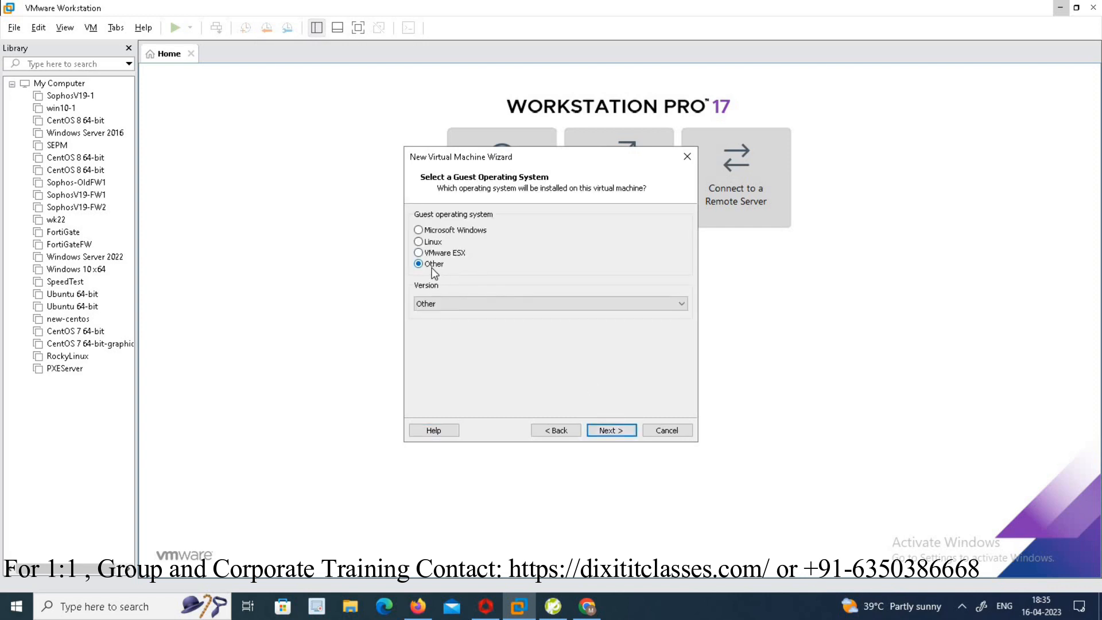
pyautogui.click(622, 431)
# - Name the virtual machine TrueNAS and set its location to the NAS-public folder on drive J:
pyautogui.write('TrueNAS')
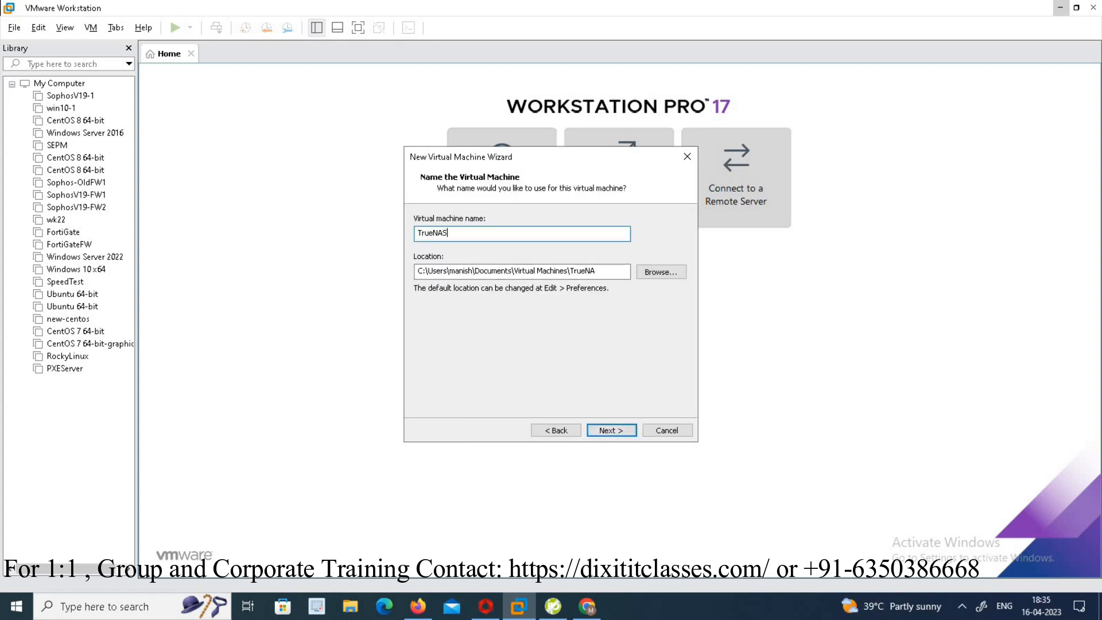
pyautogui.click(644, 276)
pyautogui.moveTo(648, 284); pyautogui.dragTo(650, 336)
pyautogui.scroll(2, 554, 300)
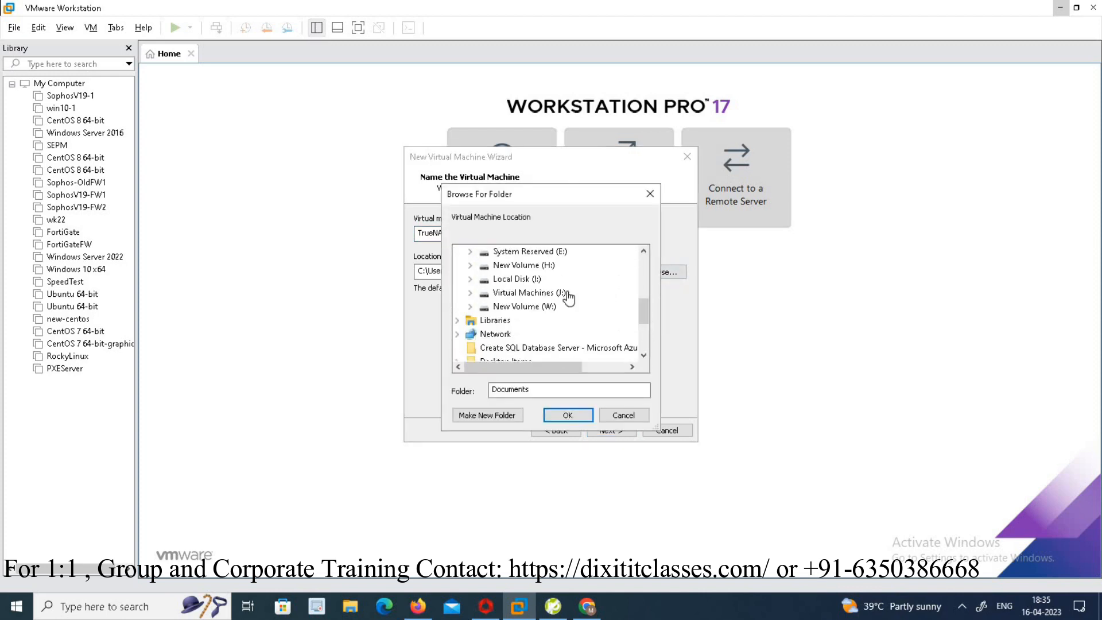
pyautogui.doubleClick(552, 293)
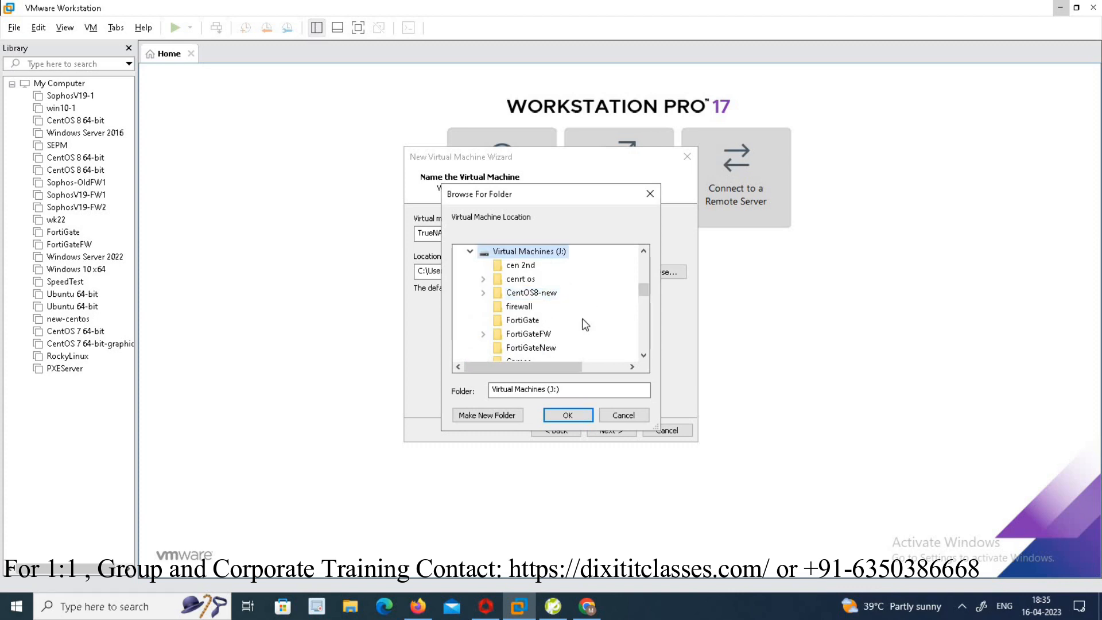
pyautogui.click(524, 308)
pyautogui.scroll(-1, 551, 322)
pyautogui.click(533, 349)
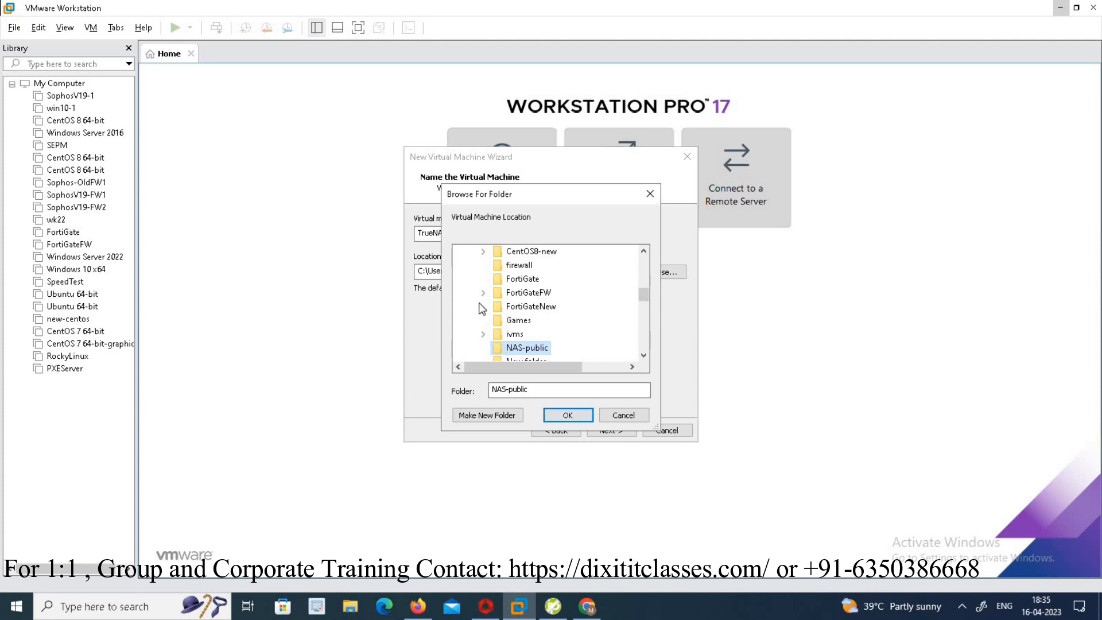
pyautogui.click(587, 413)
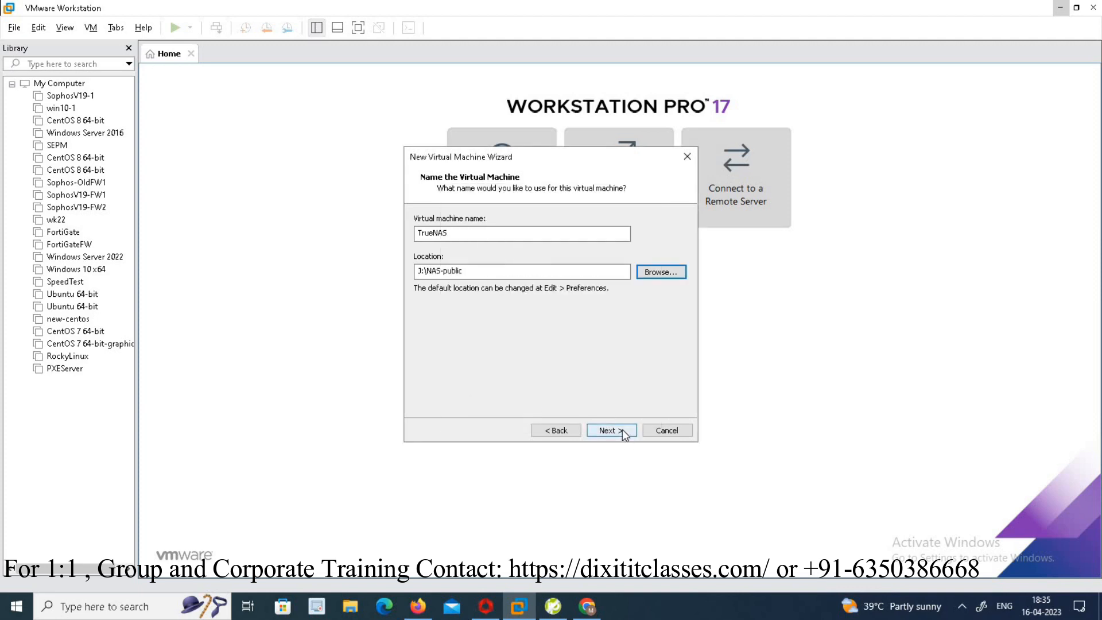
# - Keep a 60 GB virtual disk split into multiple files and finish creating the virtual machine
pyautogui.click(622, 430)
pyautogui.write('51')
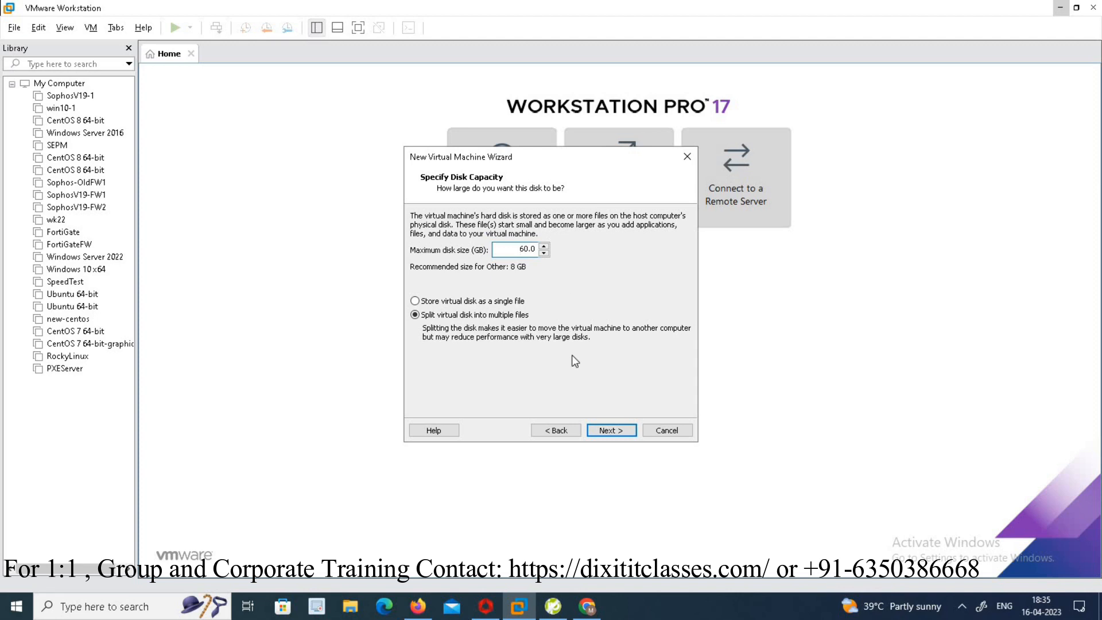
pyautogui.click(626, 430)
pyautogui.click(612, 430)
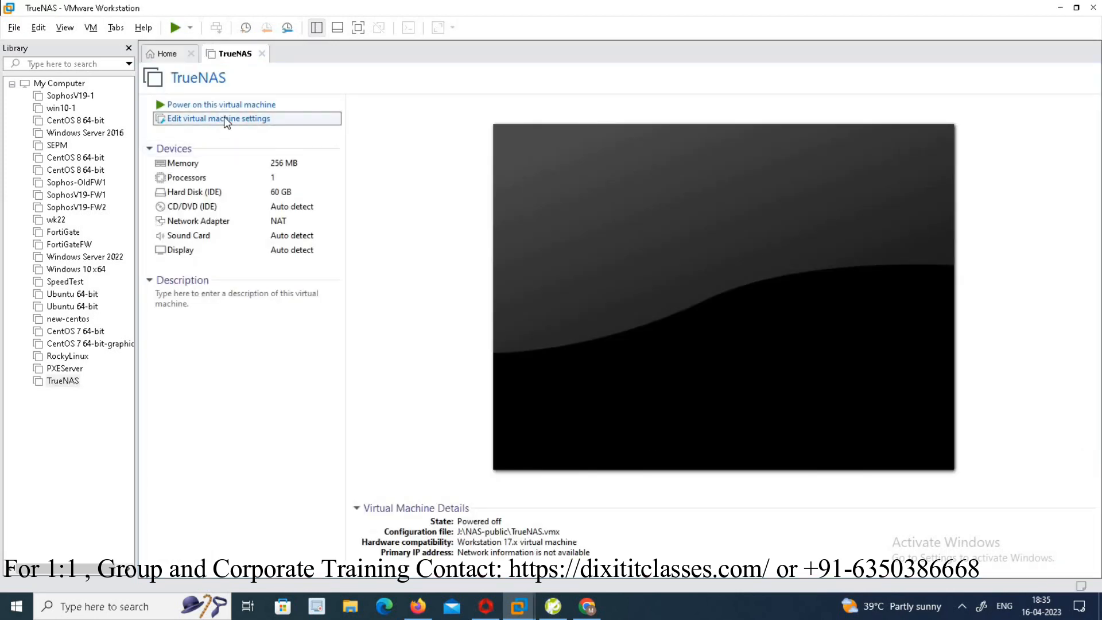
# - Open the VM settings and add a new 100 GB IDE hard disk
pyautogui.click(224, 117)
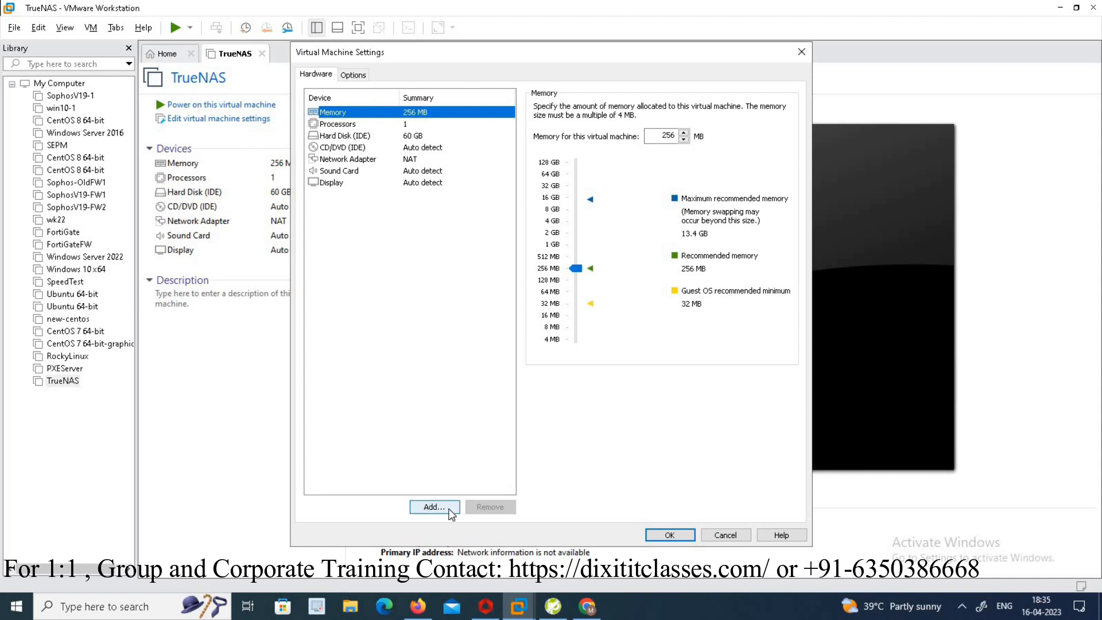
pyautogui.click(451, 511)
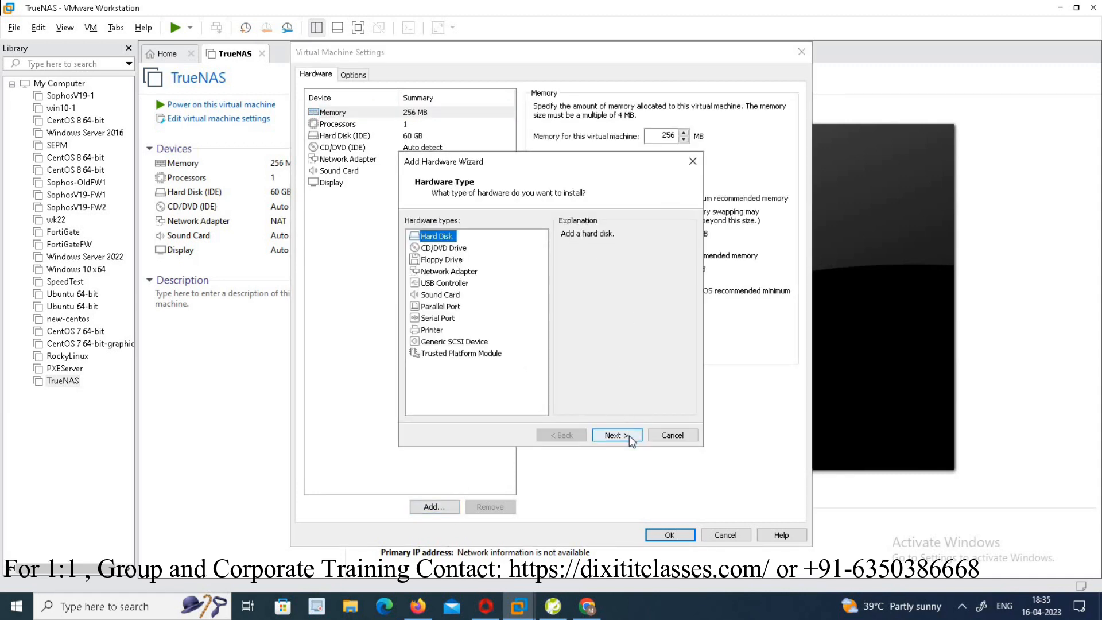
pyautogui.click(630, 441)
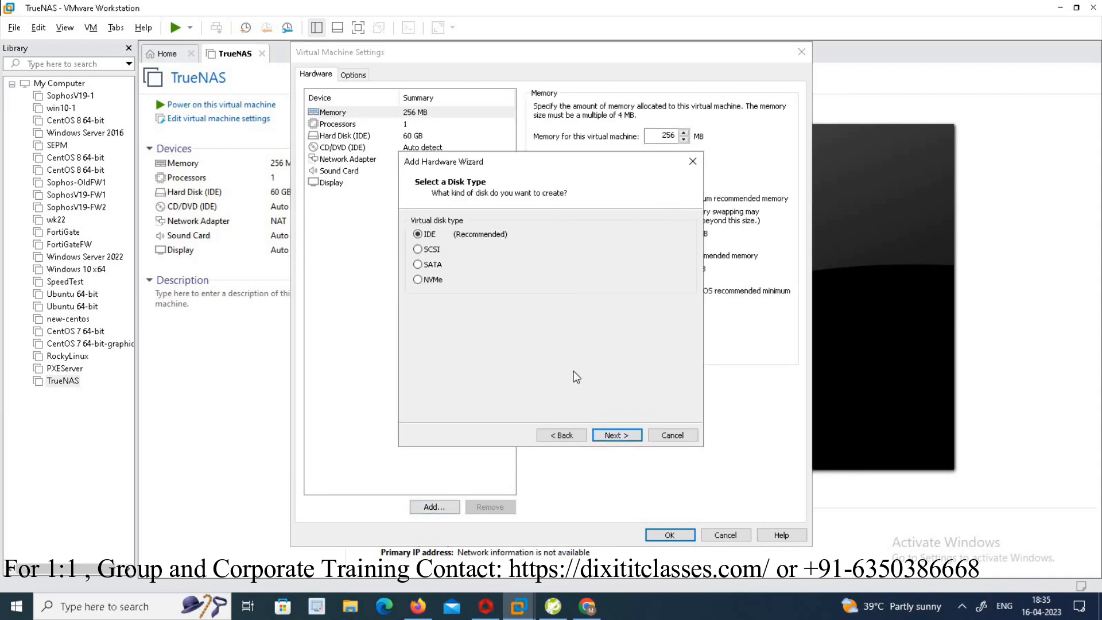
pyautogui.click(605, 437)
pyautogui.click(621, 437)
pyautogui.write('100')
pyautogui.click(631, 435)
pyautogui.click(631, 436)
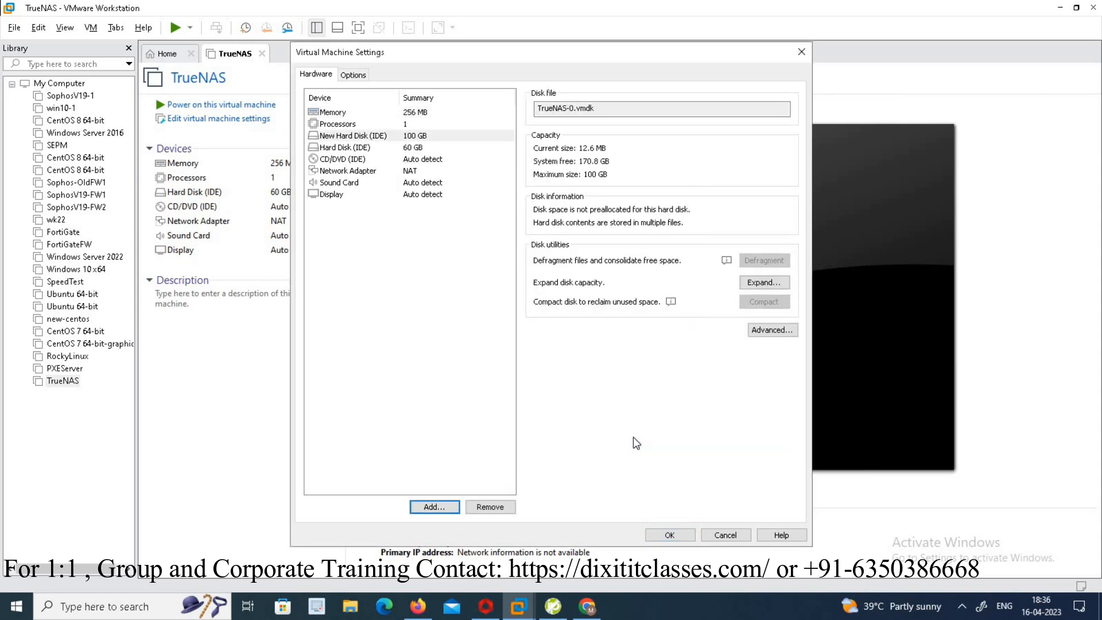
# - Set the virtual machine's memory to 4096 MB
pyautogui.click(402, 111)
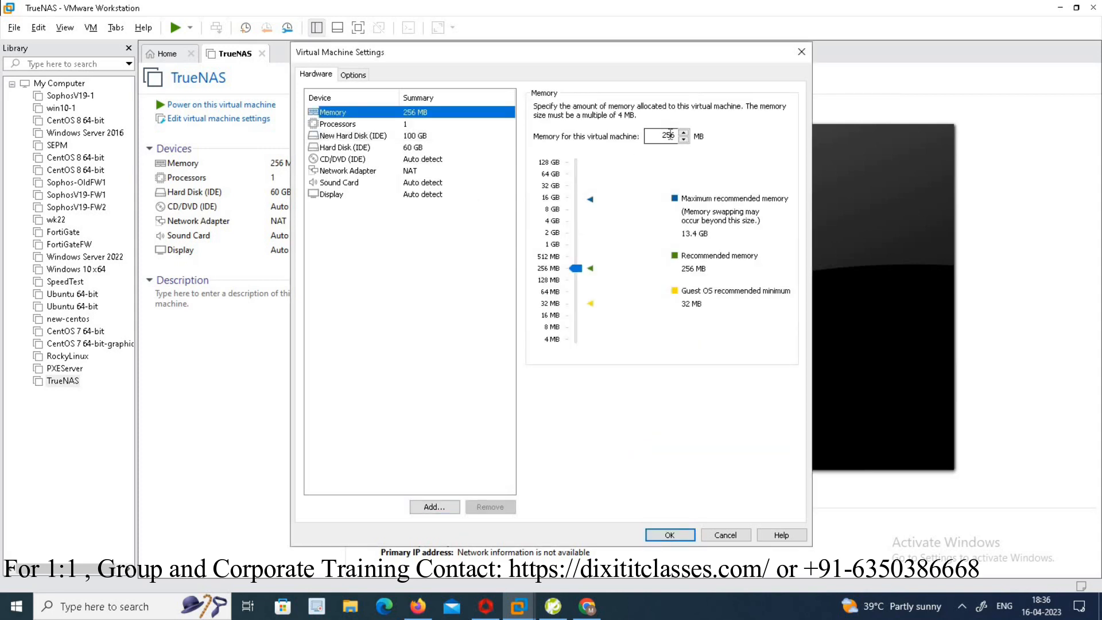
pyautogui.doubleClick(669, 134)
pyautogui.write('4096')
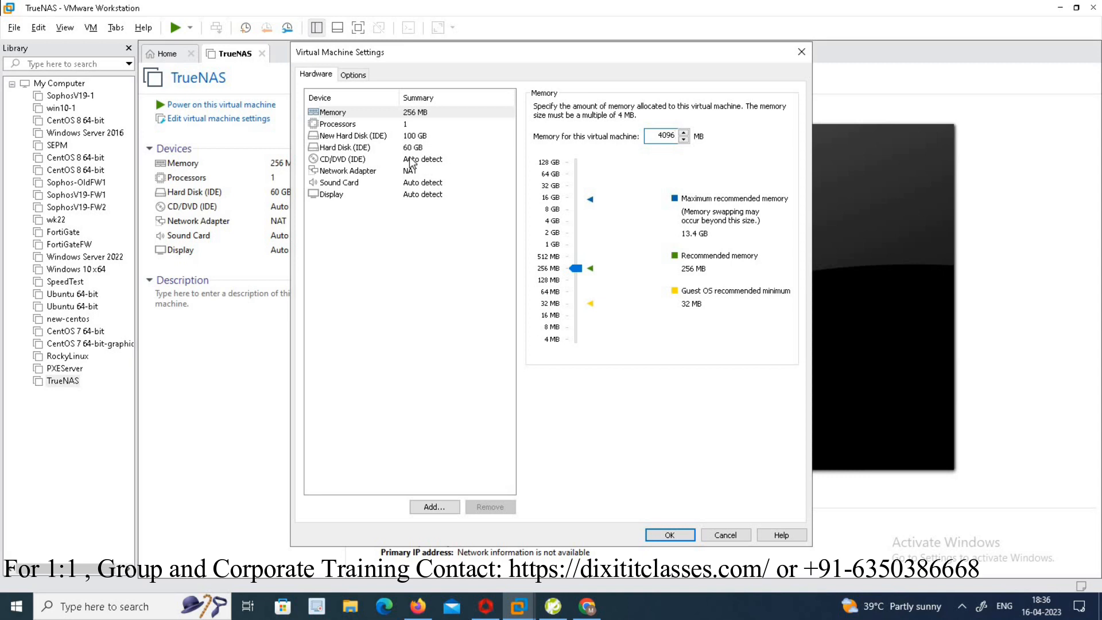
pyautogui.click(370, 161)
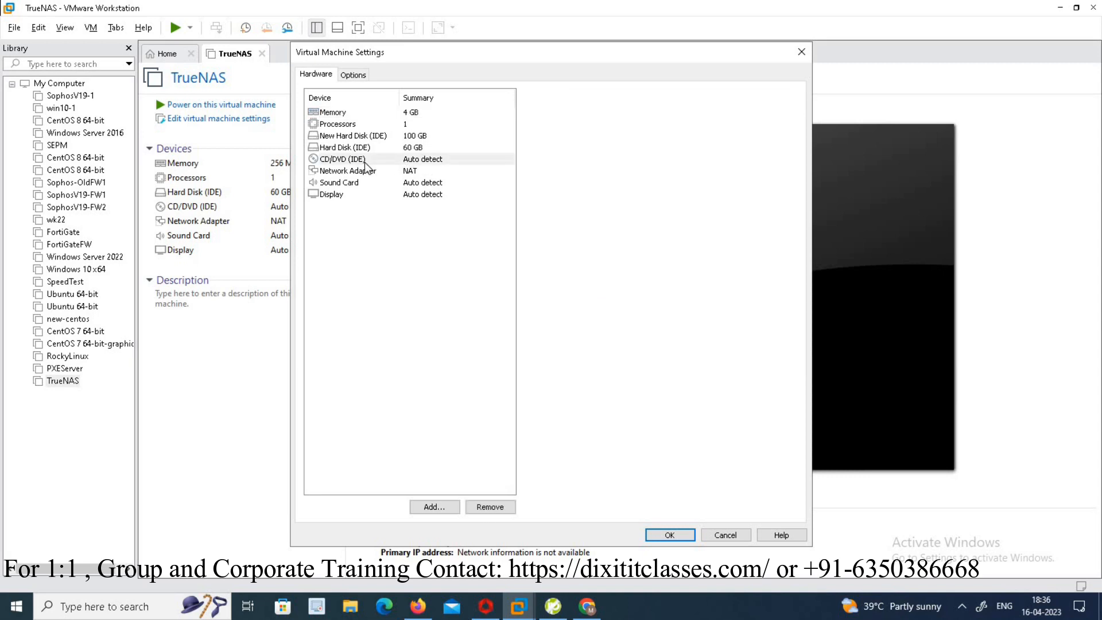
# - Attach the ISO image TrueNAS-13.0-U4 from the Operating System folder to the CD/DVD drive and save the settings
pyautogui.click(540, 196)
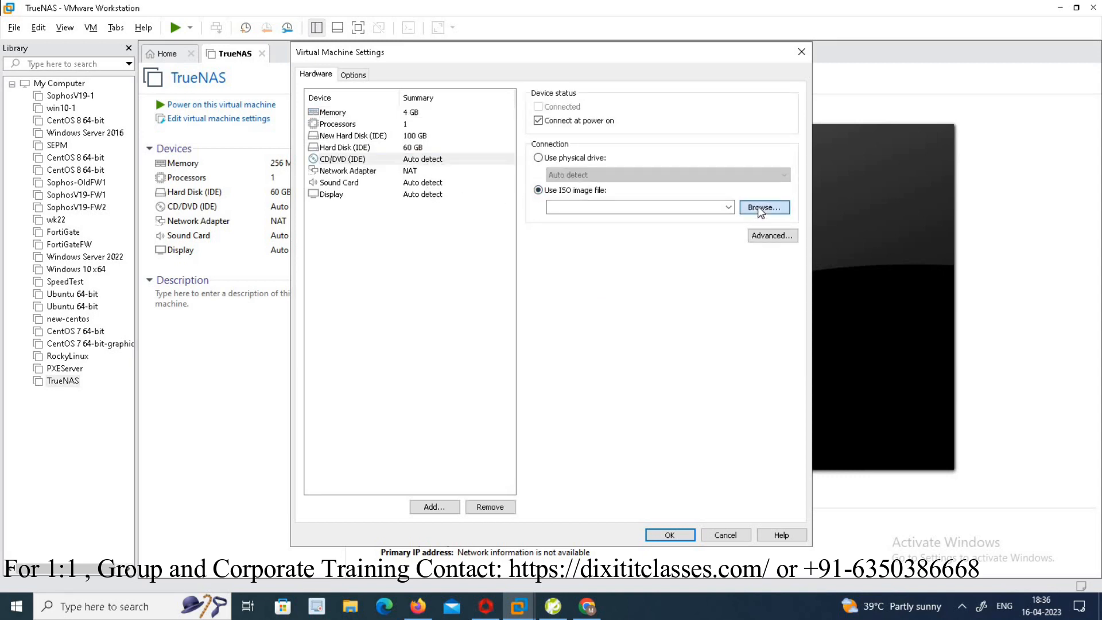
pyautogui.click(758, 207)
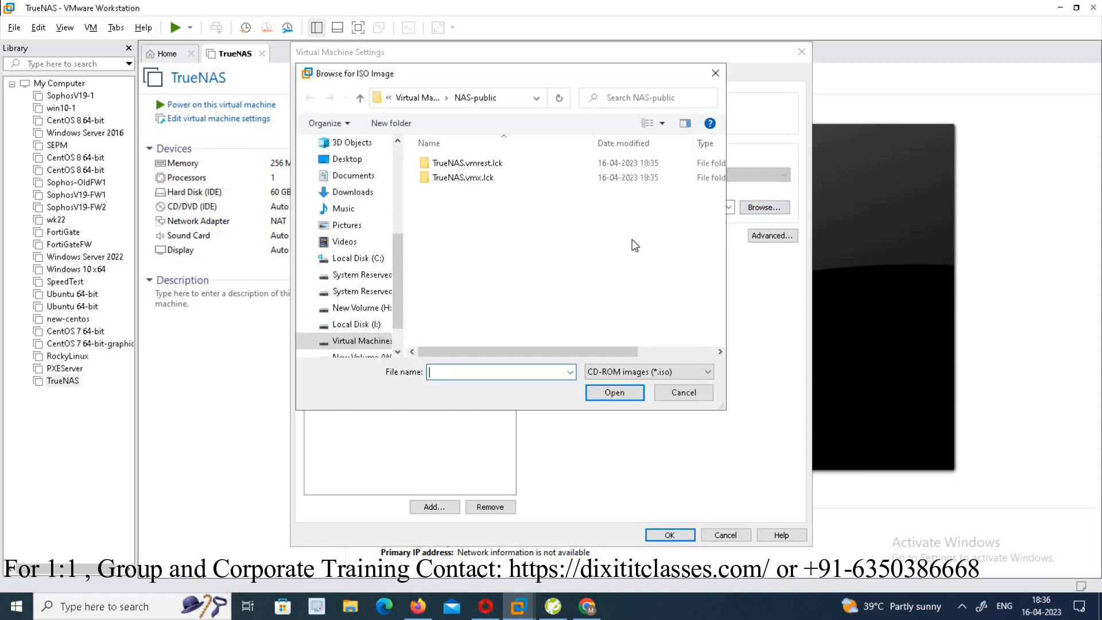
pyautogui.click(368, 308)
pyautogui.doubleClick(483, 281)
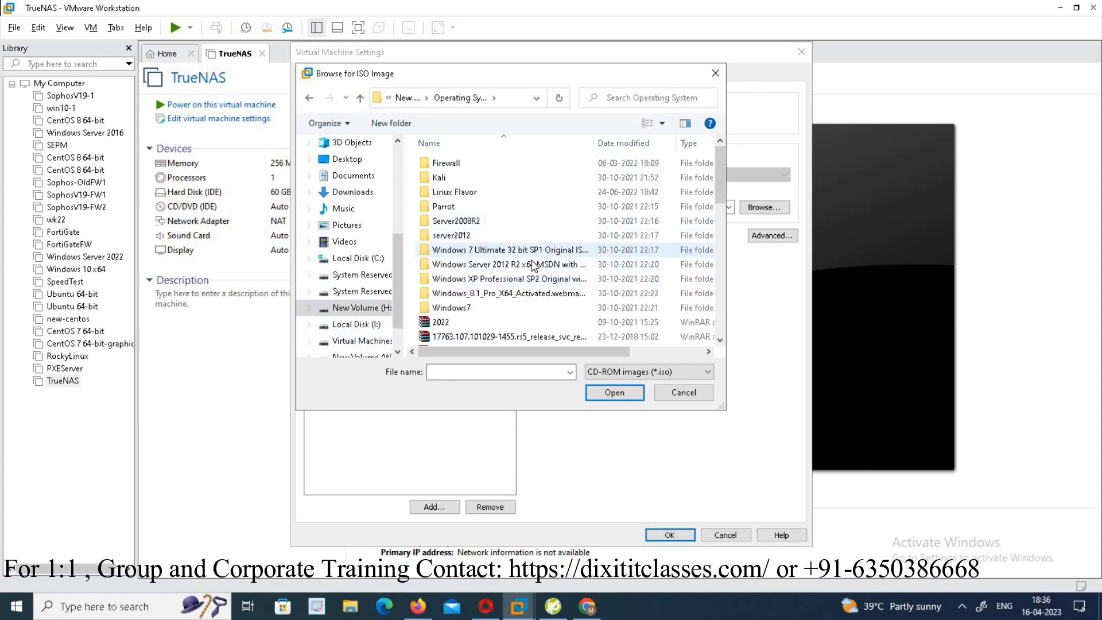
pyautogui.scroll(-5, 534, 267)
pyautogui.click(511, 165)
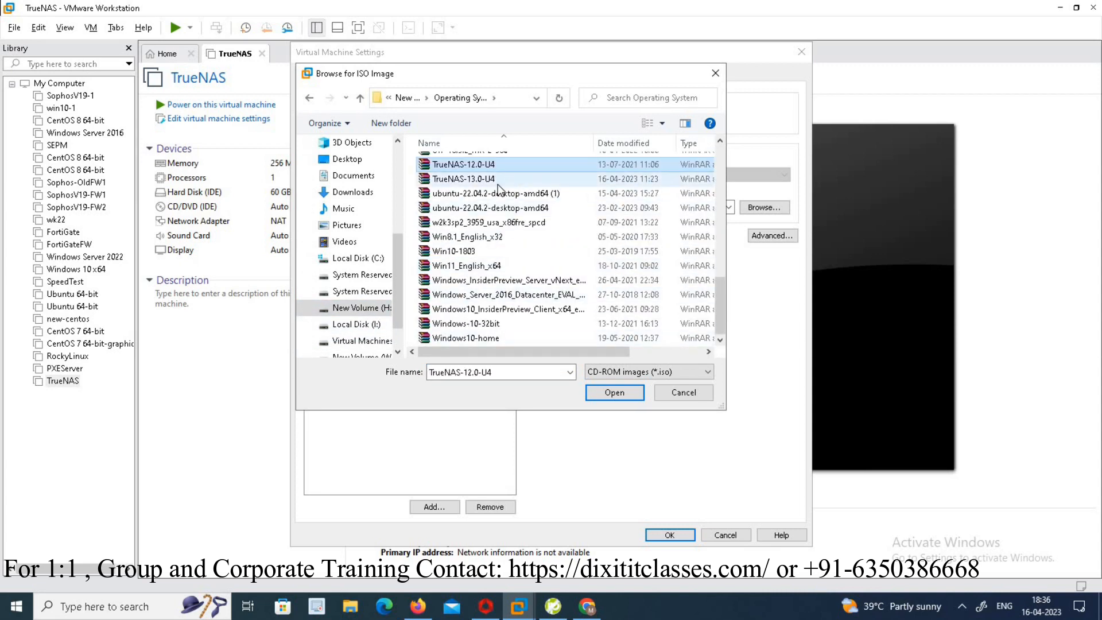
pyautogui.click(476, 181)
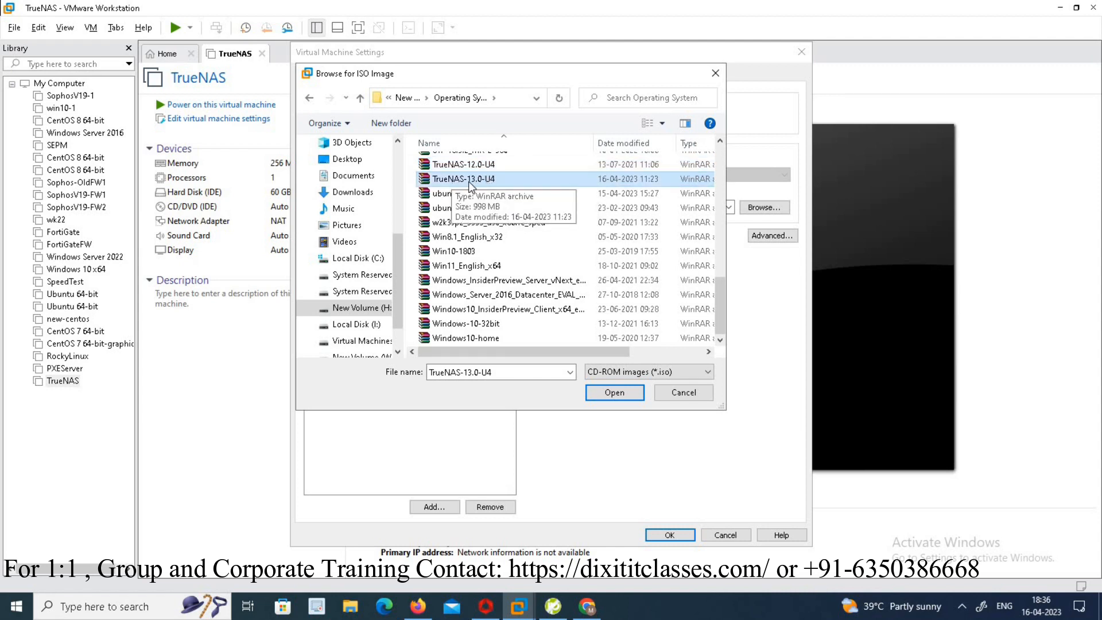
pyautogui.click(632, 396)
pyautogui.click(671, 535)
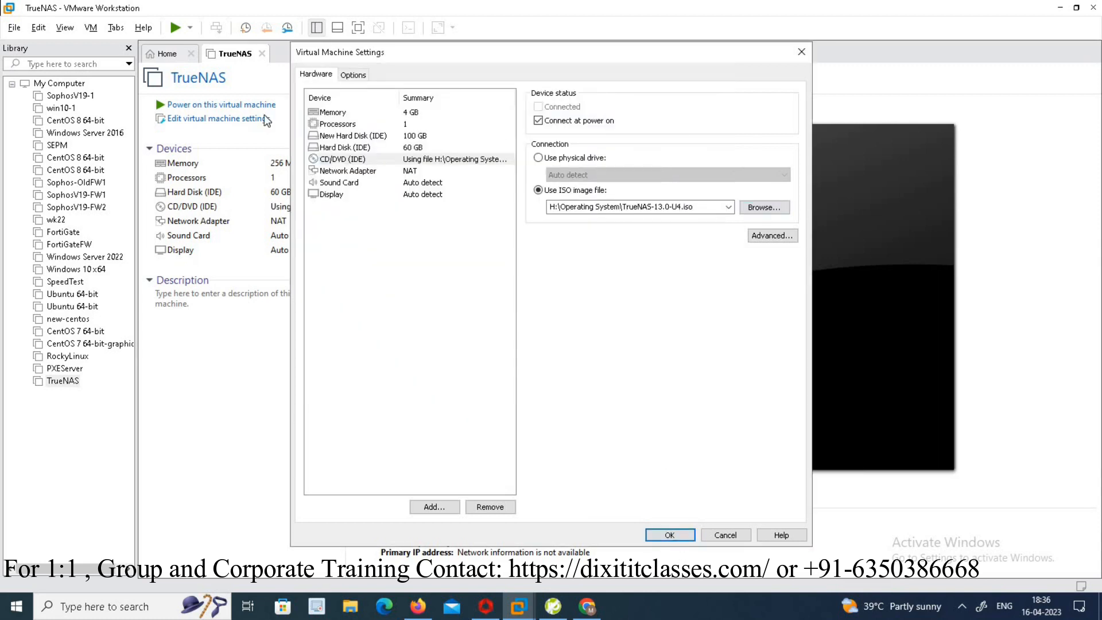
# - Power on the TrueNAS virtual machine, boot the installer and choose Install/Upgrade
pyautogui.click(235, 105)
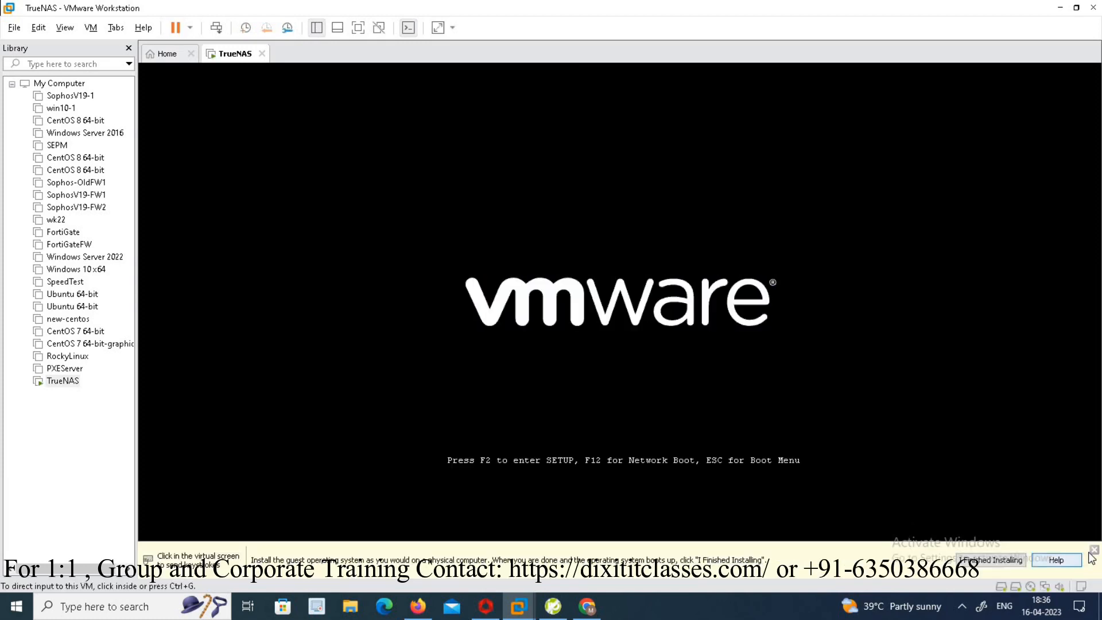
pyautogui.click(648, 339)
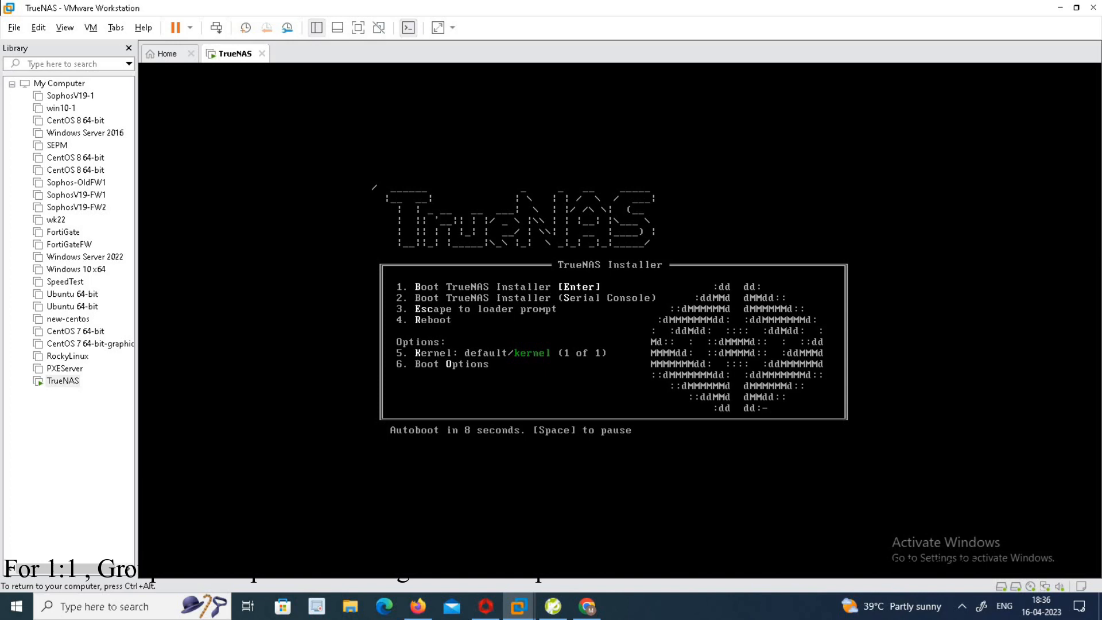
pyautogui.press('Return')
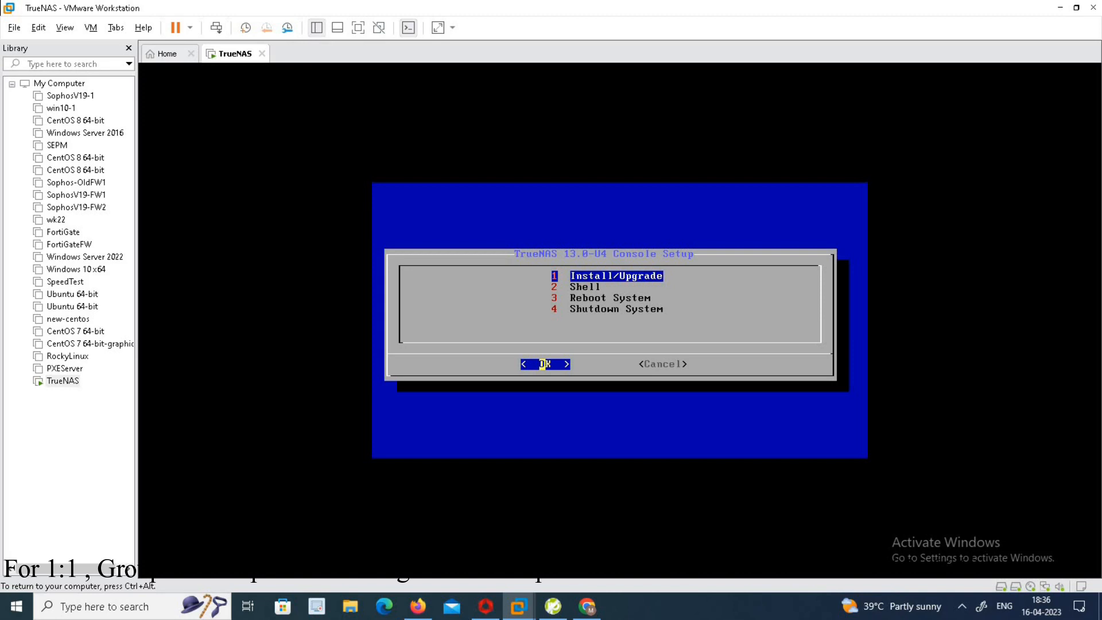
pyautogui.press('Return')
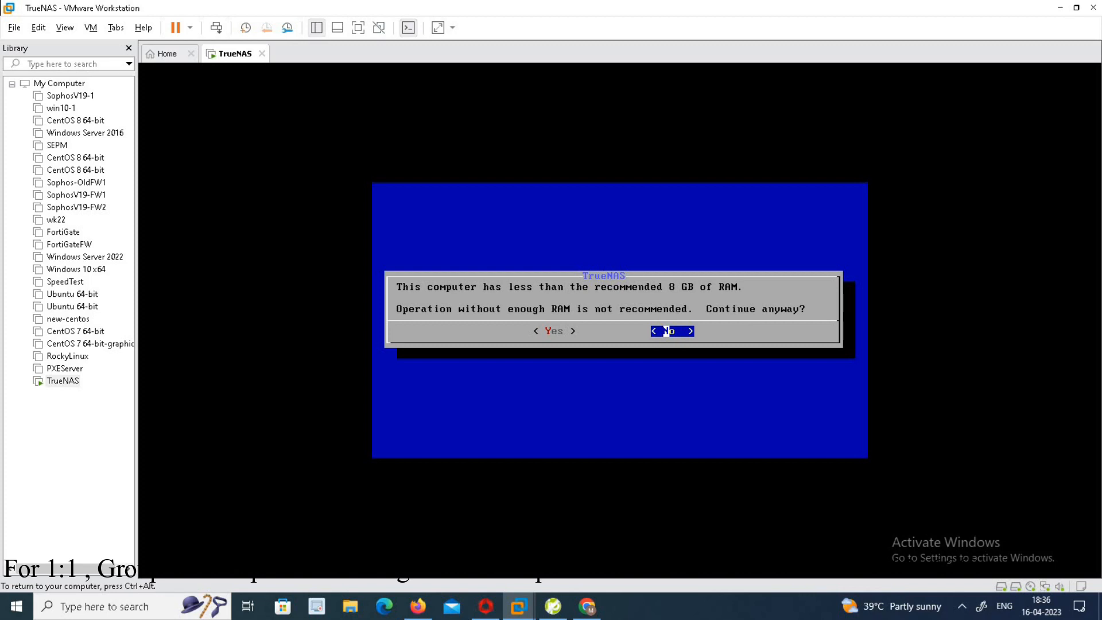
# - Continue the installation despite the low-memory warning
pyautogui.press('Left')
pyautogui.press('Return')
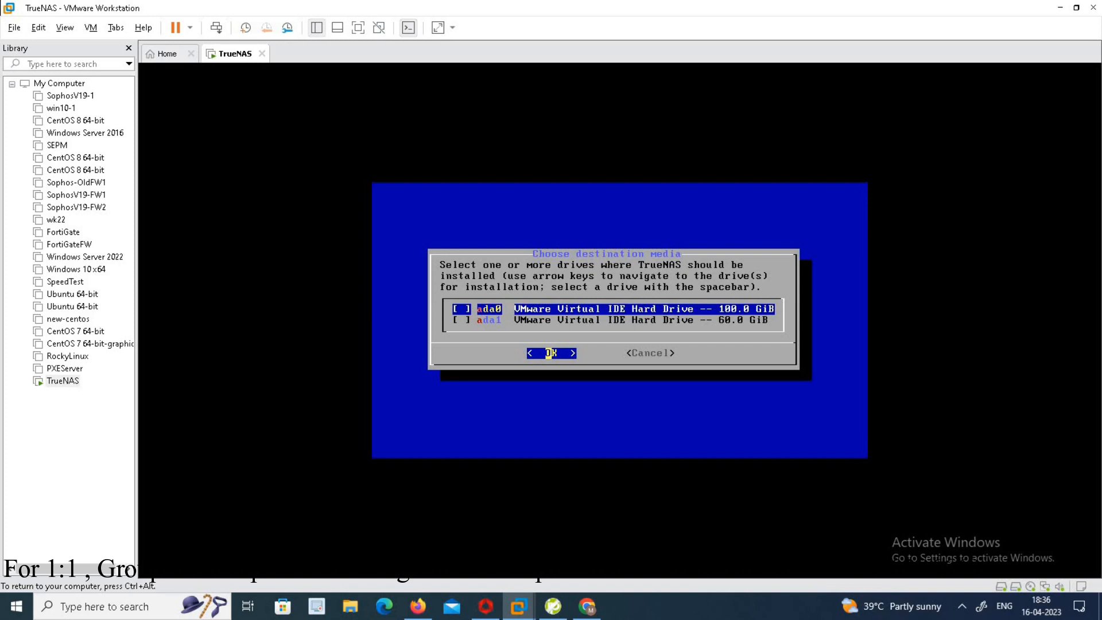
# - Select the 60 GiB ada1 drive as the installation destination and confirm proceeding with the installation
pyautogui.press('Down')
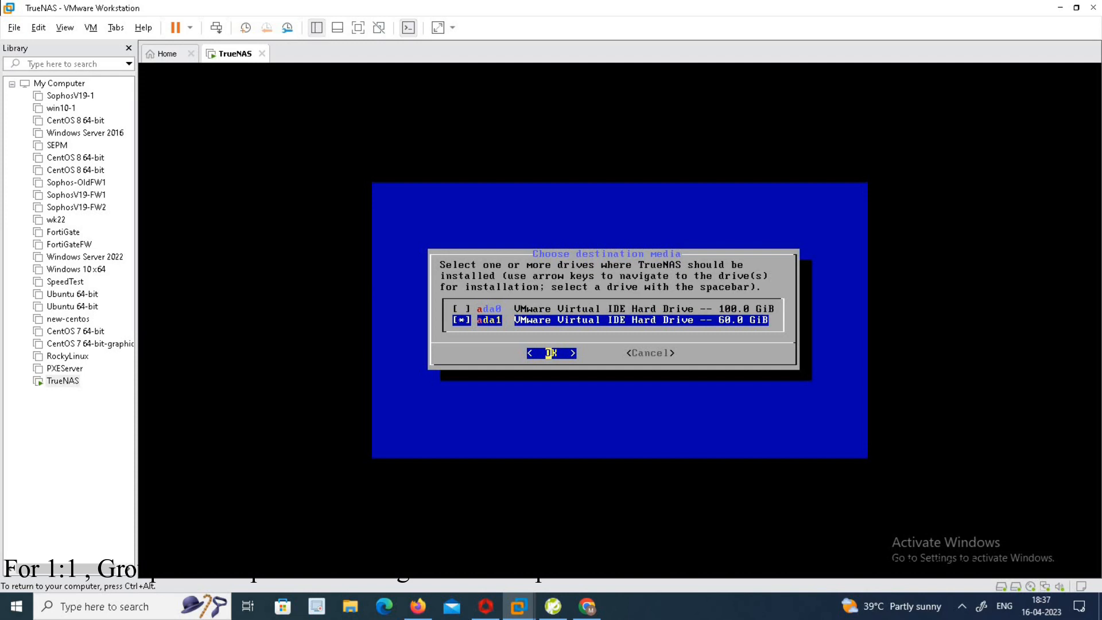
pyautogui.press('Return')
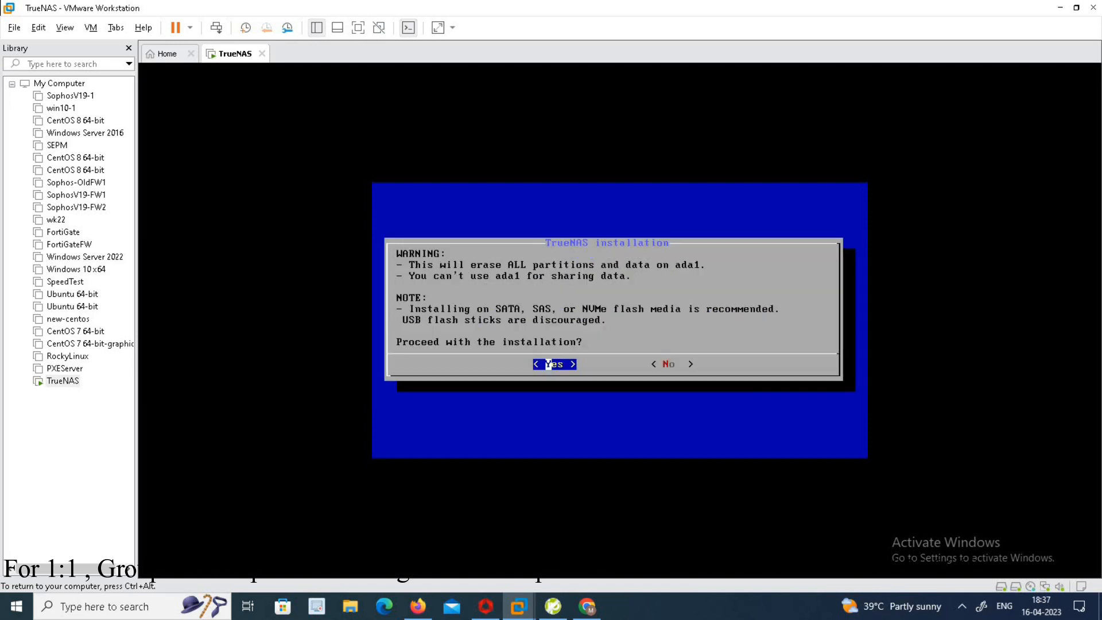
pyautogui.press('Return')
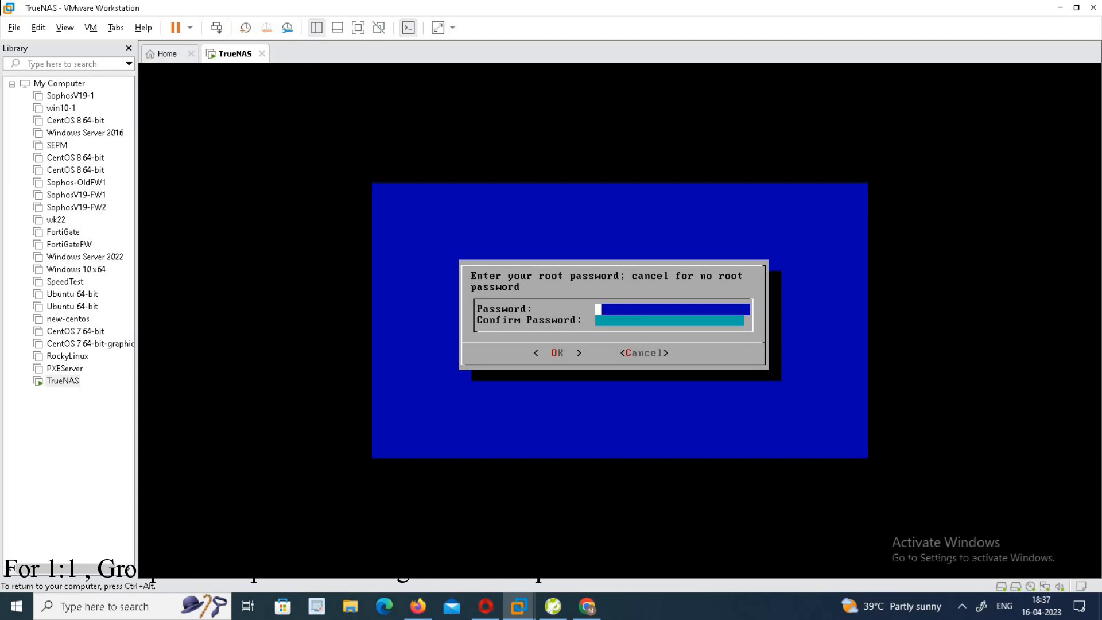
# - Enter and confirm the root password for the TrueNAS installation
pyautogui.write('************')
pyautogui.press('Down')
pyautogui.write('************')
pyautogui.press('Tab')
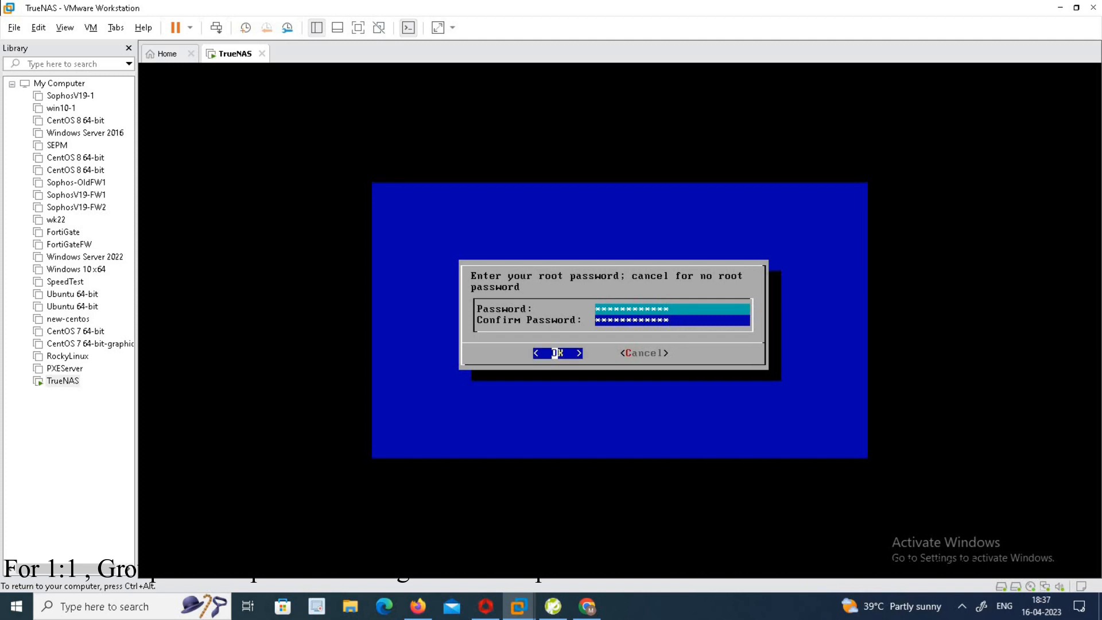
pyautogui.press('Return')
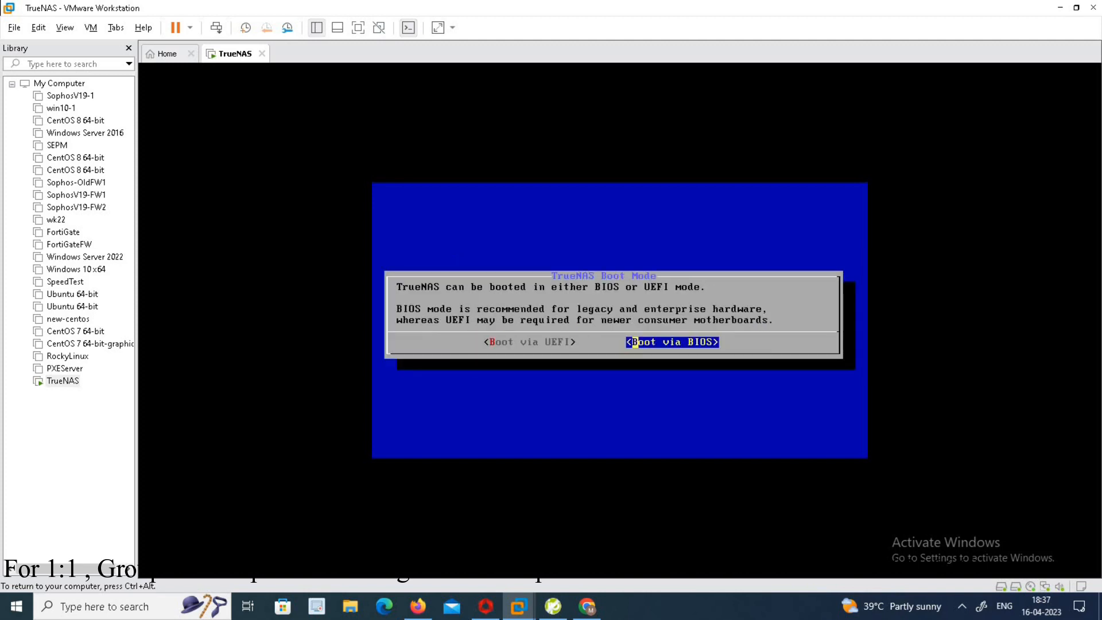
# - Choose BIOS boot mode, create the 16GB swap partition, and acknowledge the completed installation
pyautogui.press('Return')
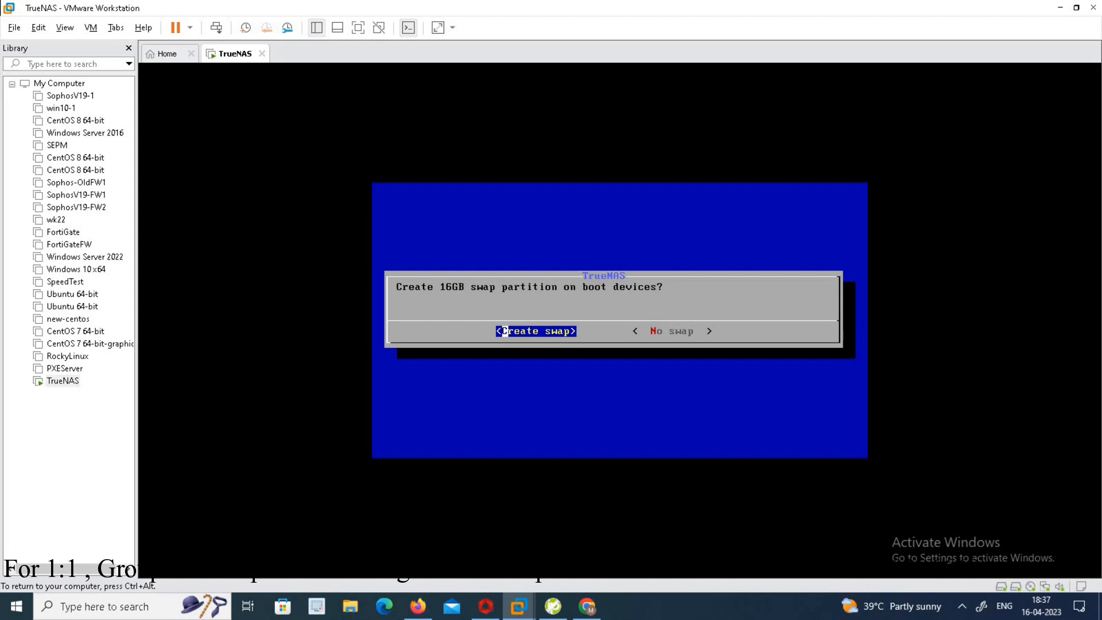
pyautogui.press('Return')
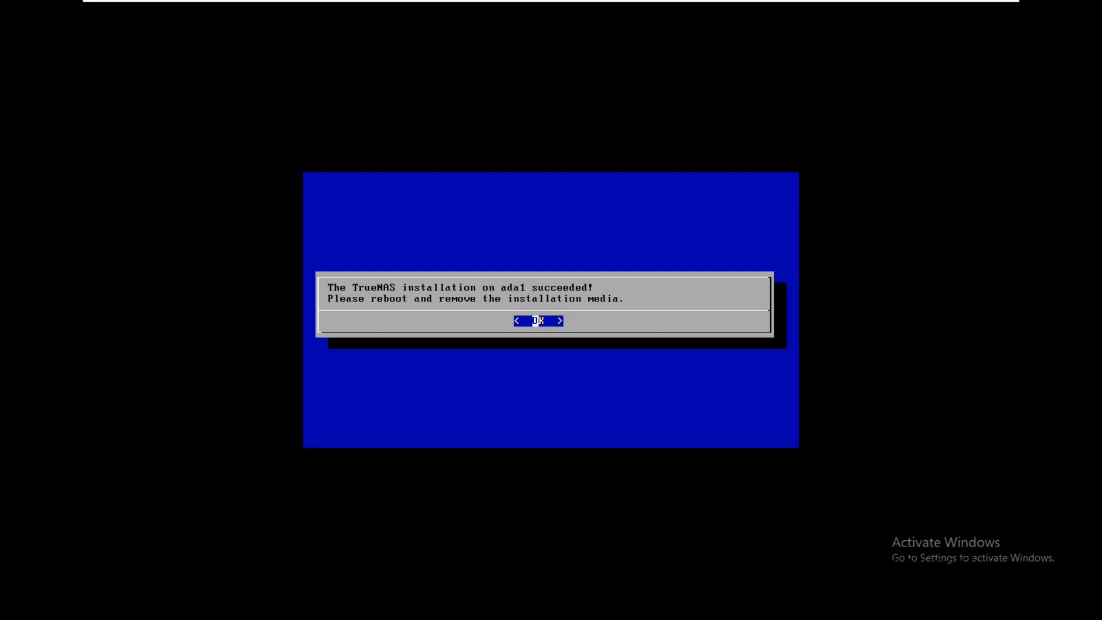
pyautogui.press('Return')
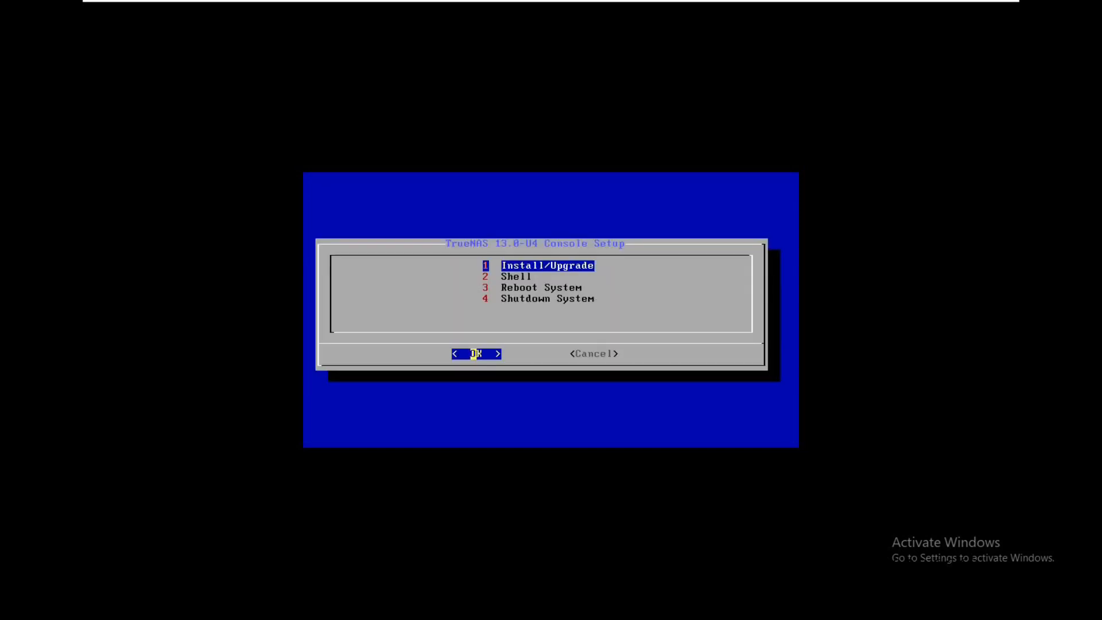
# - Reboot the system from the TrueNAS console setup menu
pyautogui.press('Down')
pyautogui.press('Down')
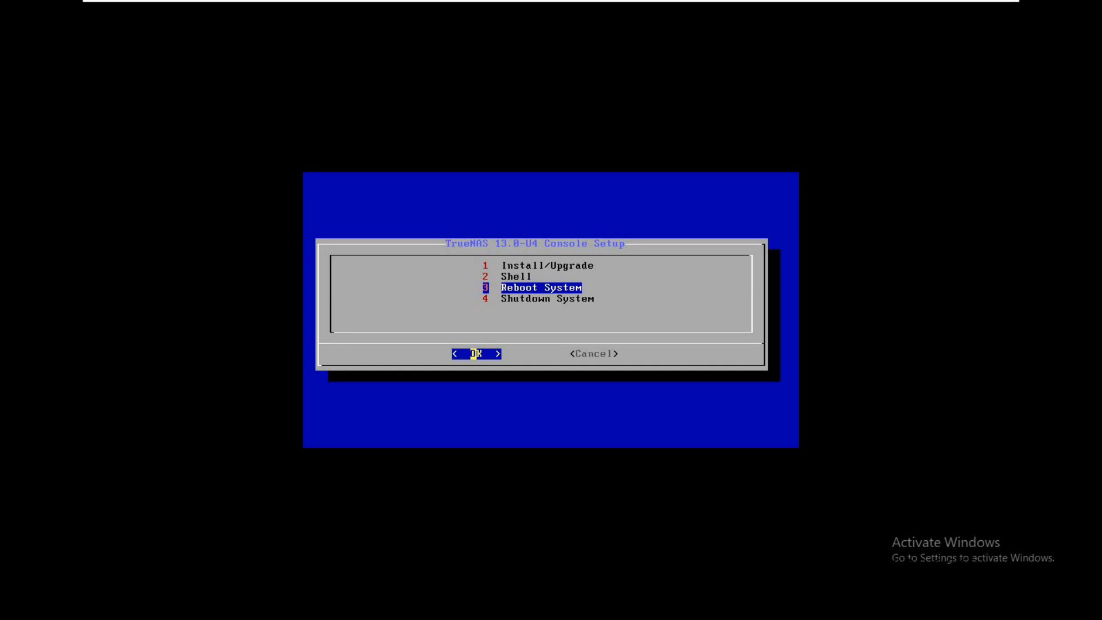
pyautogui.press('Return')
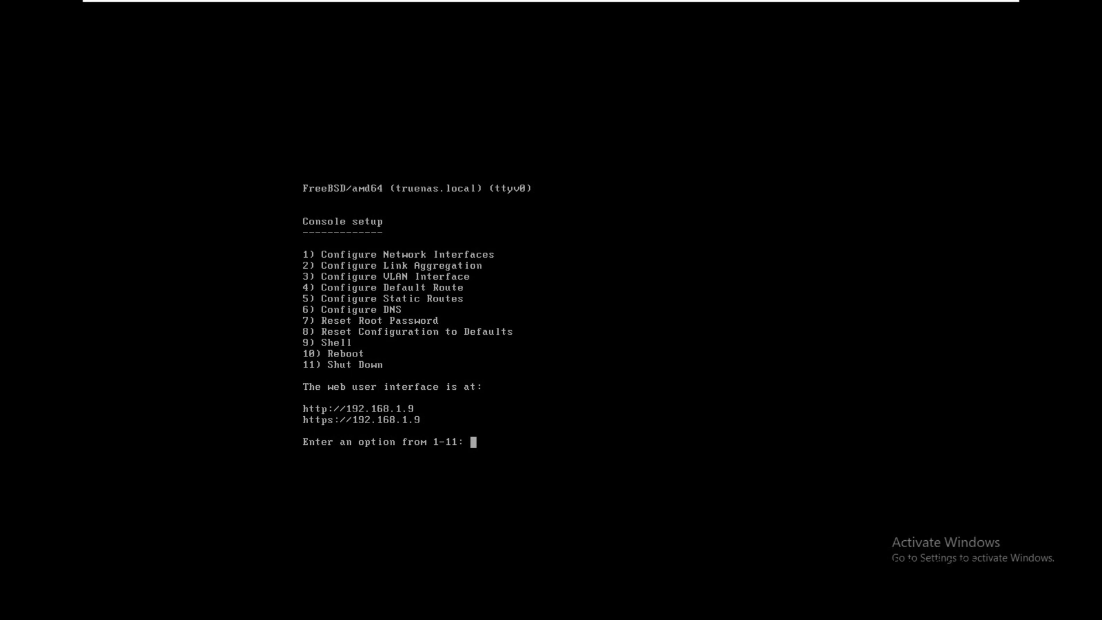
# - Open the virtual machine settings to check the network adapter's bridged connection, then close them
pyautogui.moveTo(593, 3)
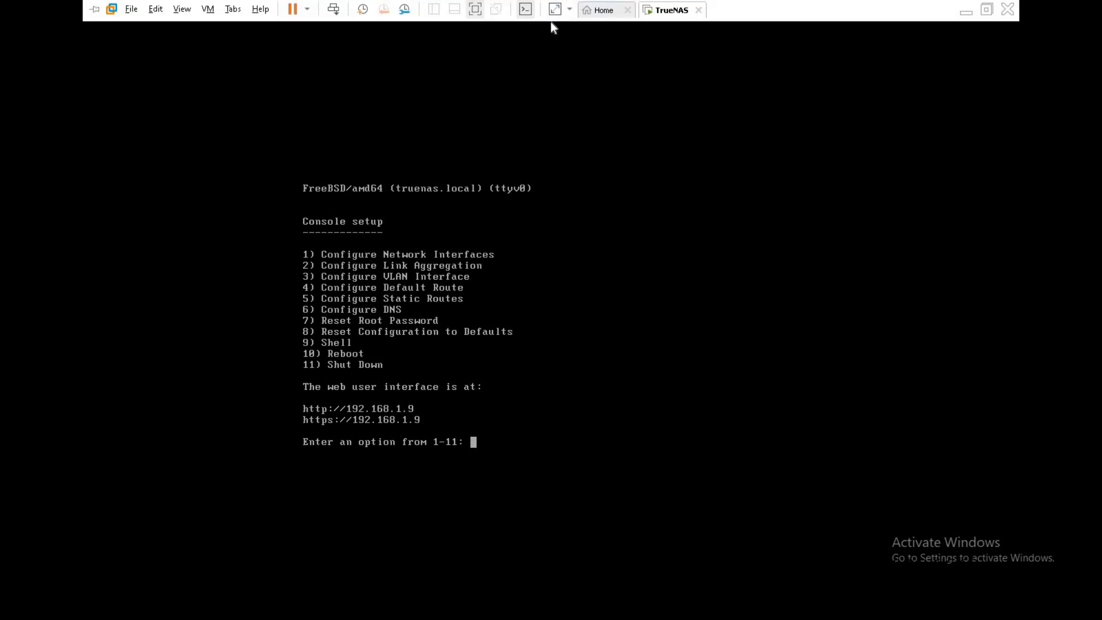
pyautogui.rightClick(661, 19)
pyautogui.click(692, 196)
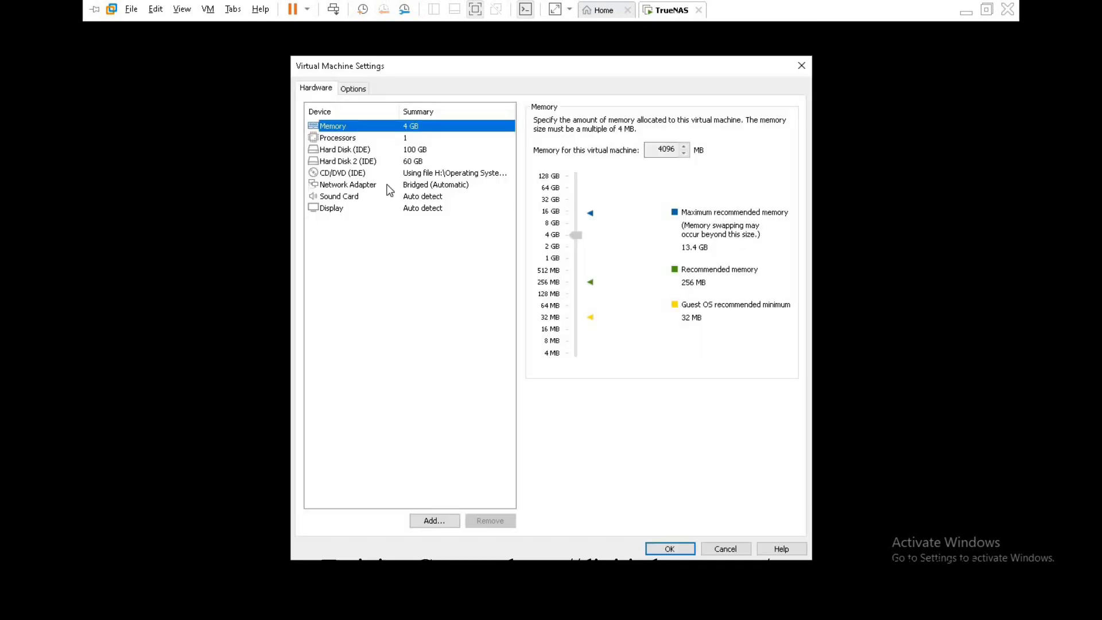
pyautogui.click(354, 185)
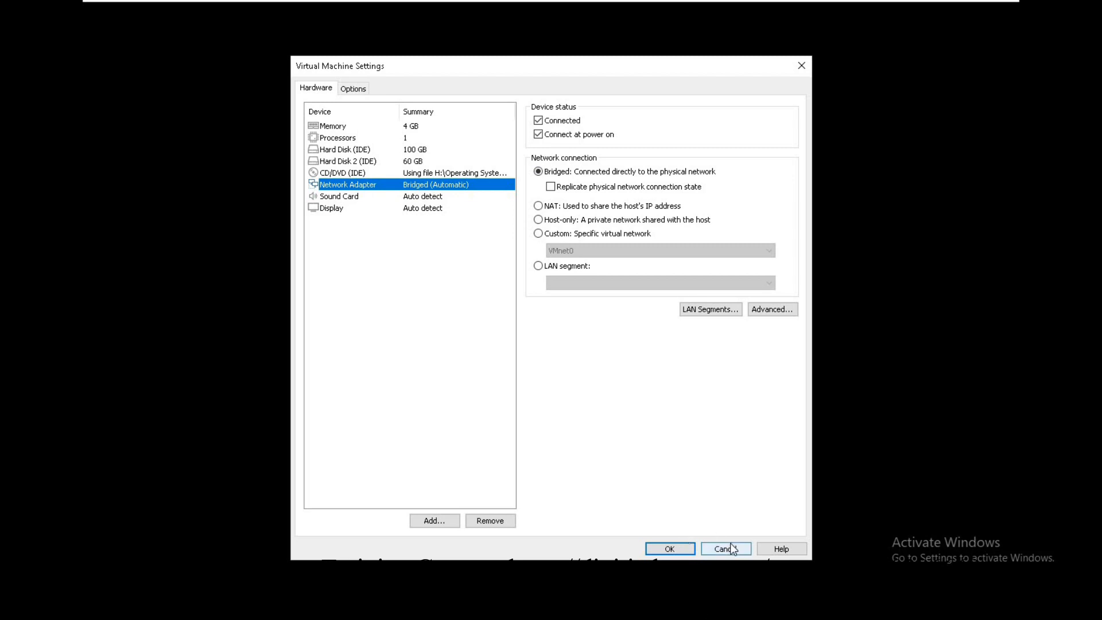
pyautogui.click(670, 549)
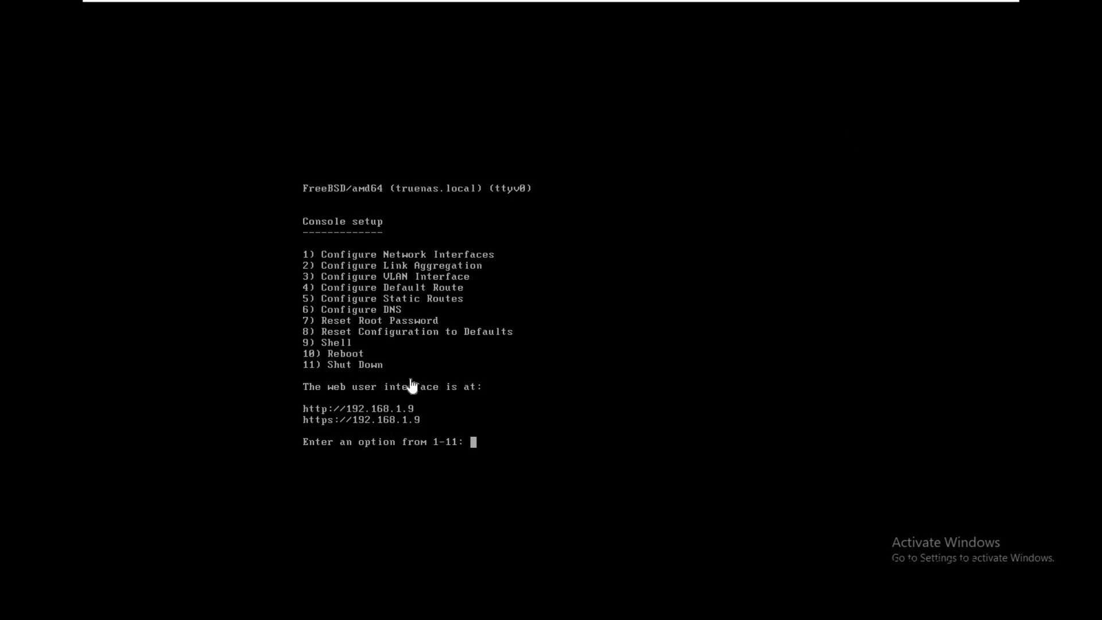
pyautogui.click(968, 7)
pyautogui.click(418, 607)
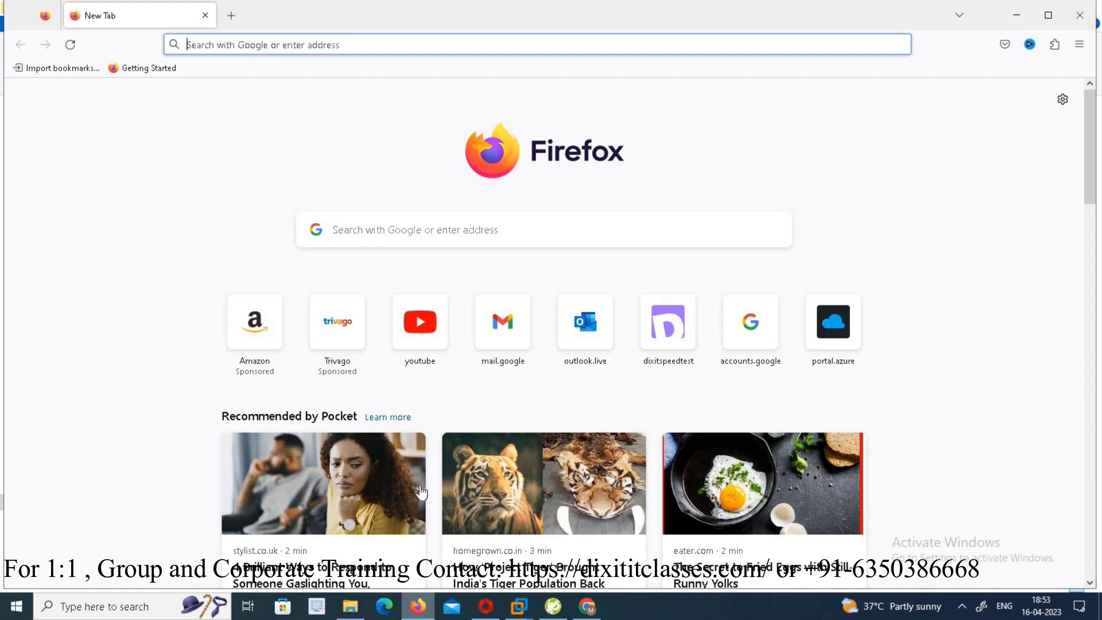
pyautogui.write('http')
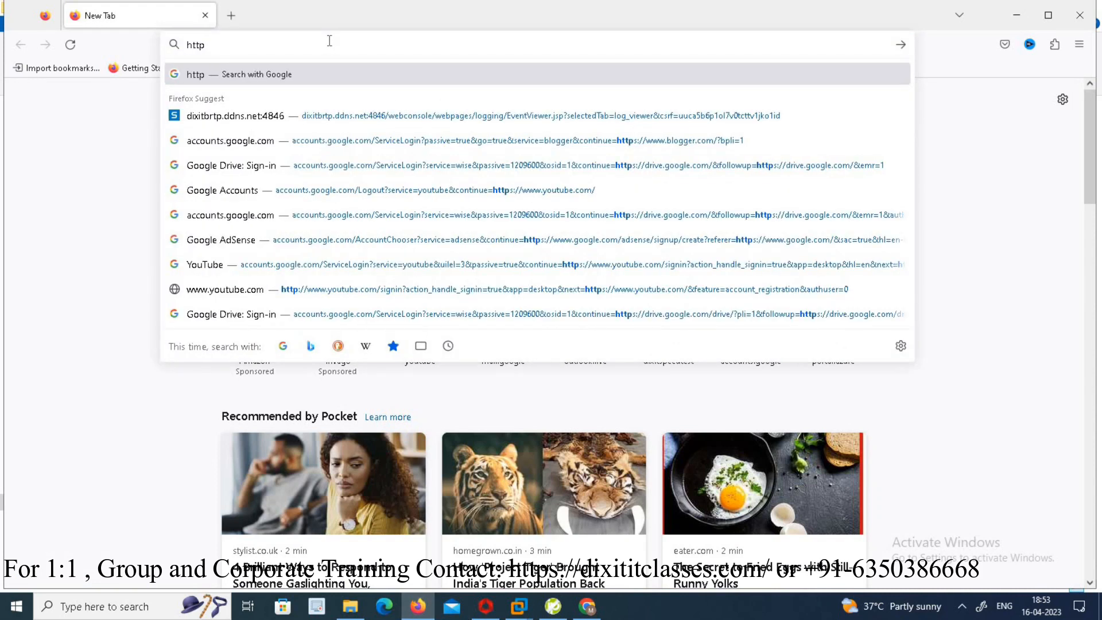
pyautogui.write('s://192.168.1')
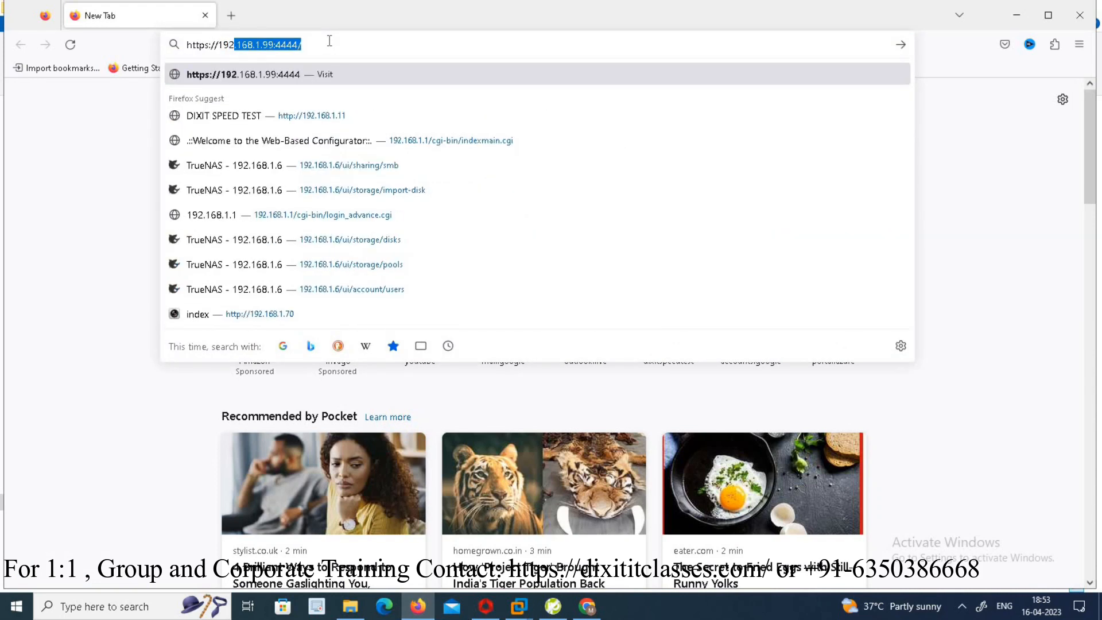
pyautogui.write('.99')
pyautogui.press('Return')
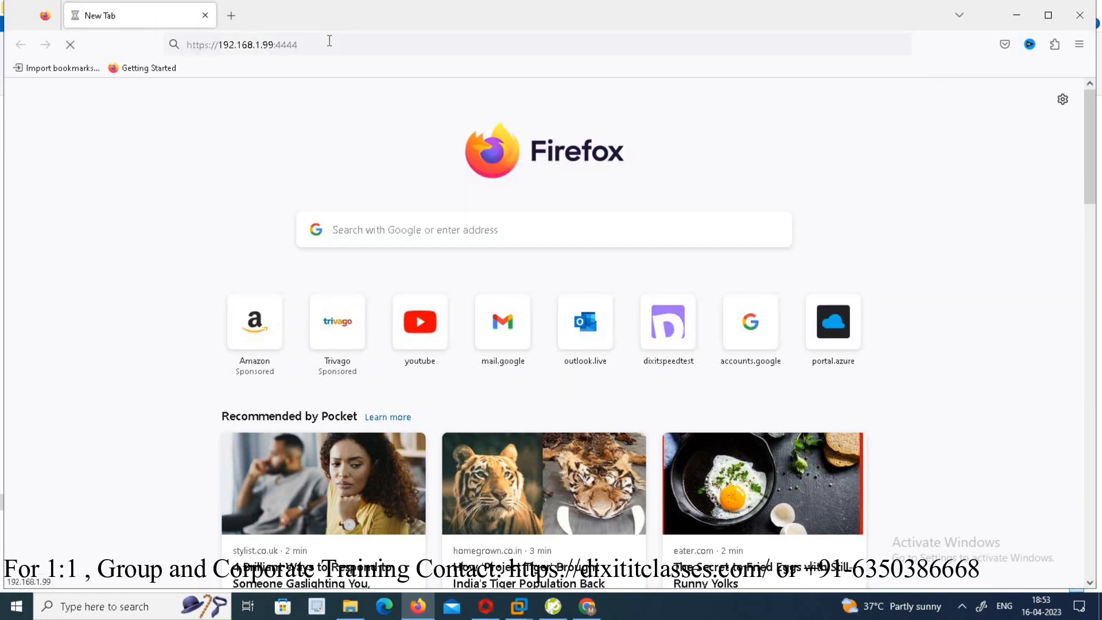
pyautogui.moveTo(319, 42); pyautogui.dragTo(274, 44)
pyautogui.press('BackSpace')
pyautogui.press('Return')
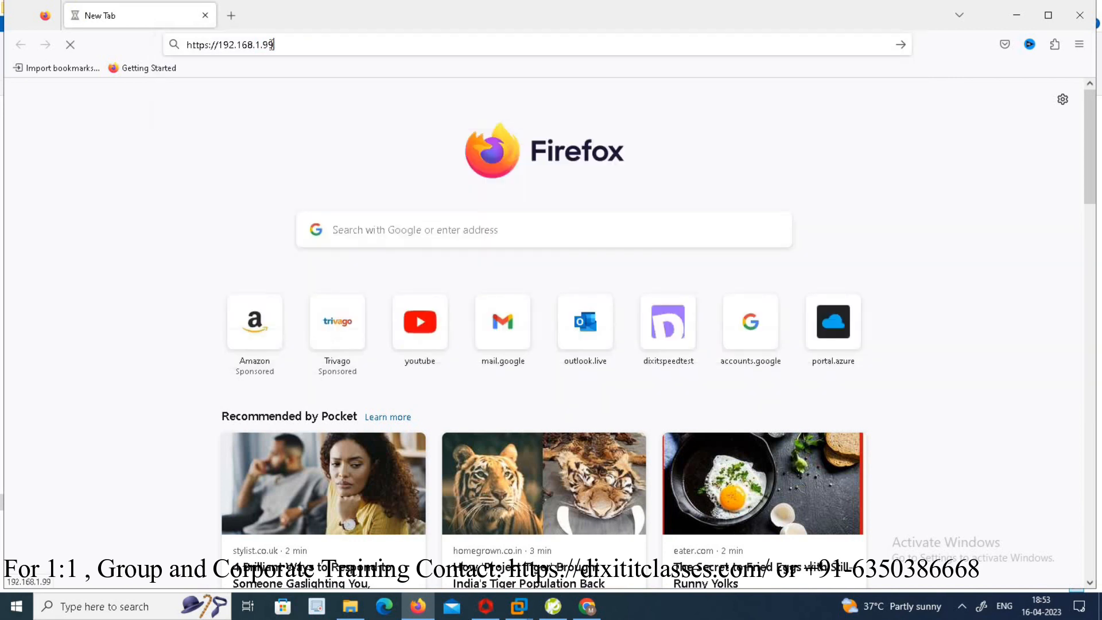
pyautogui.click(284, 44)
pyautogui.write(':')
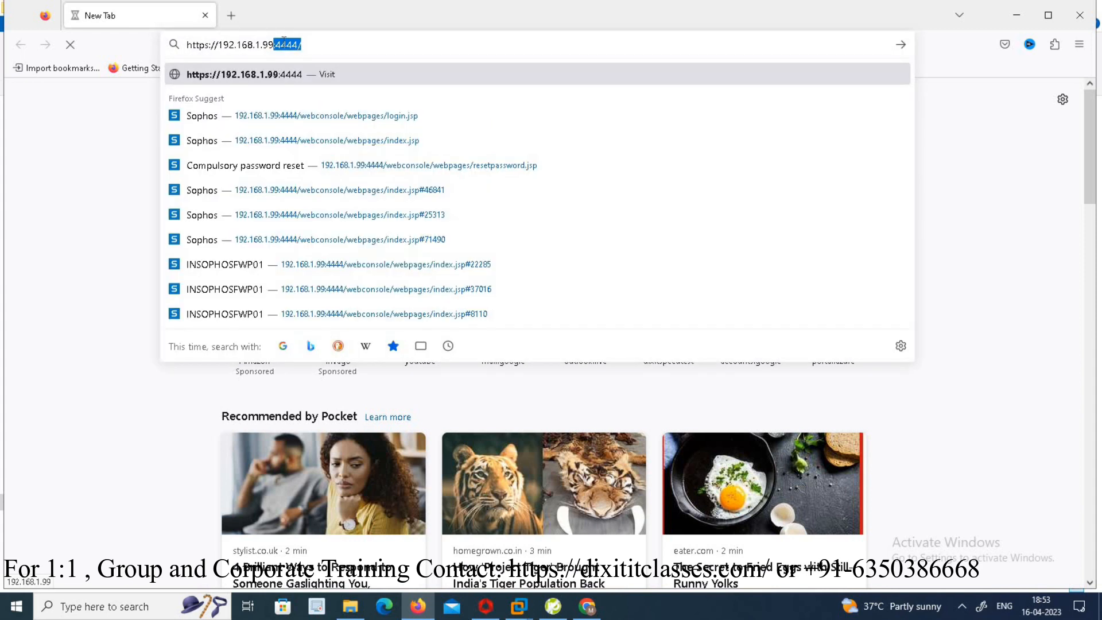
pyautogui.press('BackSpace')
pyautogui.press('BackSpace')
pyautogui.press('BackSpace')
pyautogui.press('Return')
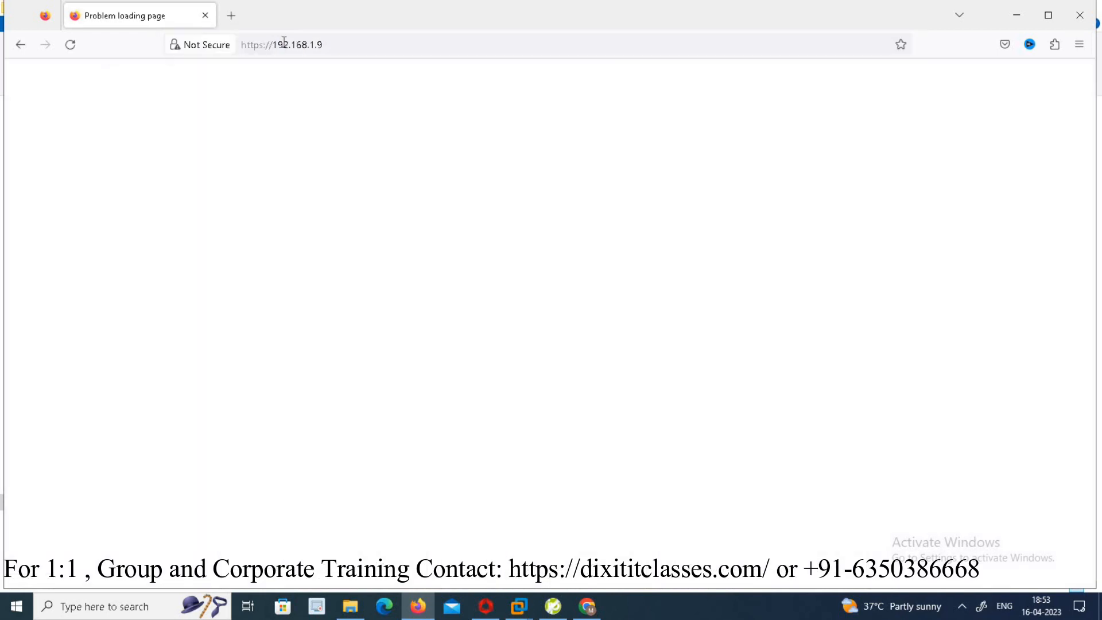
# - Accept the certificate security risk to continue to the TrueNAS site
pyautogui.click(756, 429)
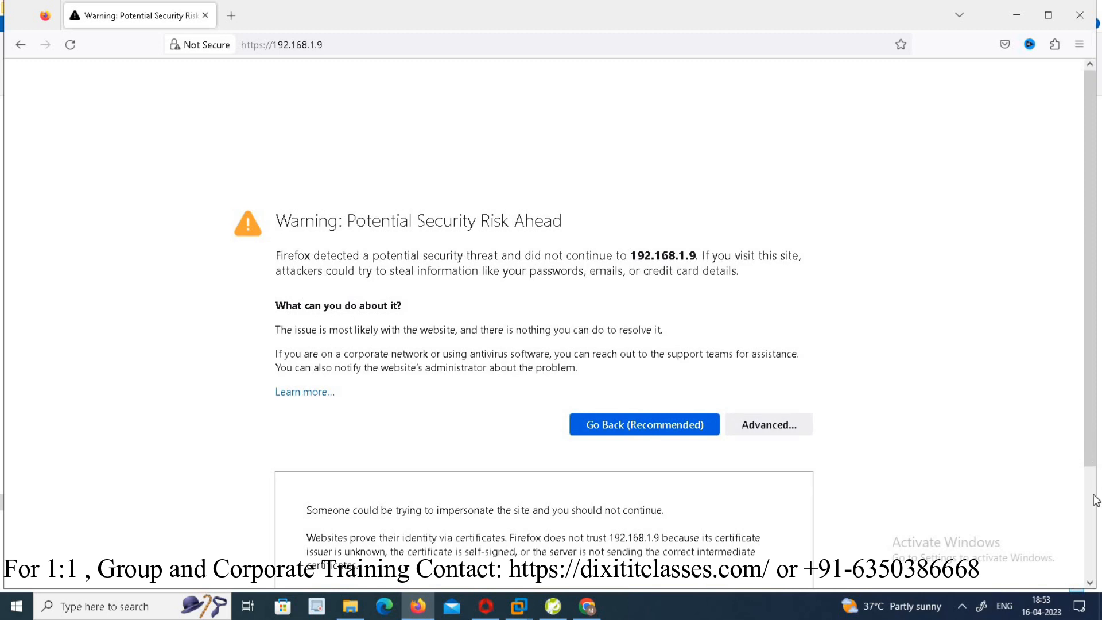
pyautogui.scroll(-3, 959, 579)
pyautogui.click(741, 537)
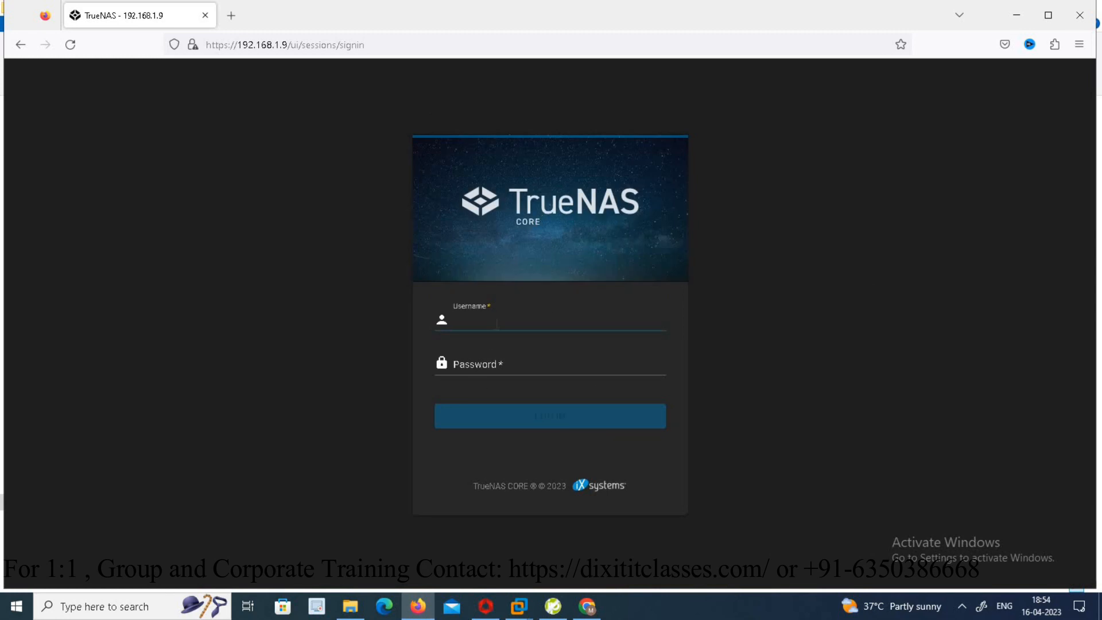
# - Log in as root with the account password and decline saving the login
pyautogui.write('root')
pyautogui.press('Tab')
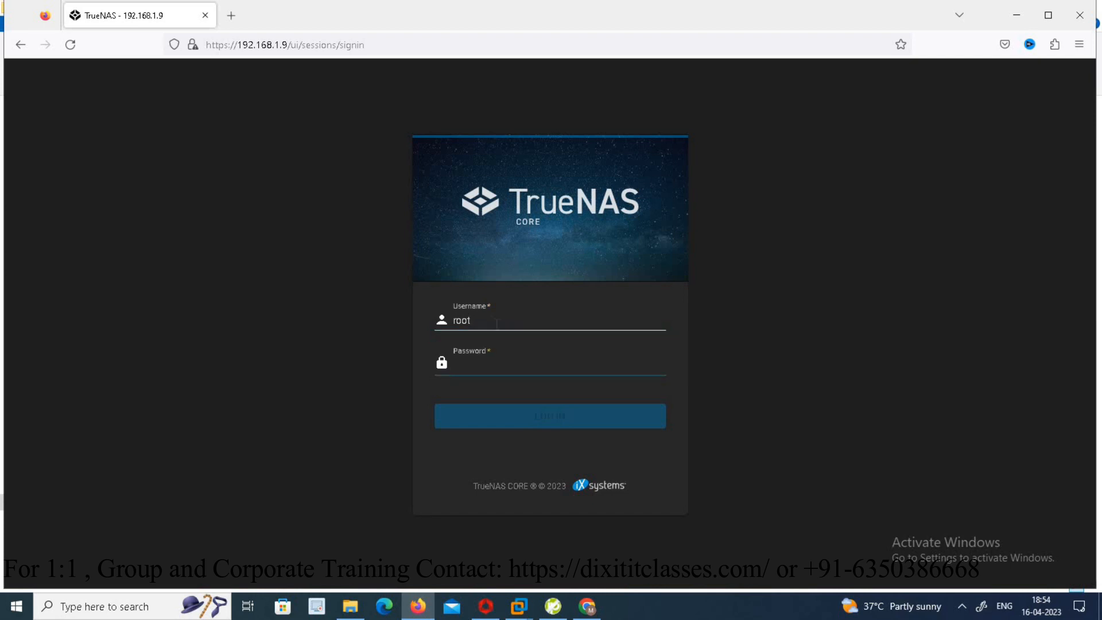
pyautogui.write('•••••••')
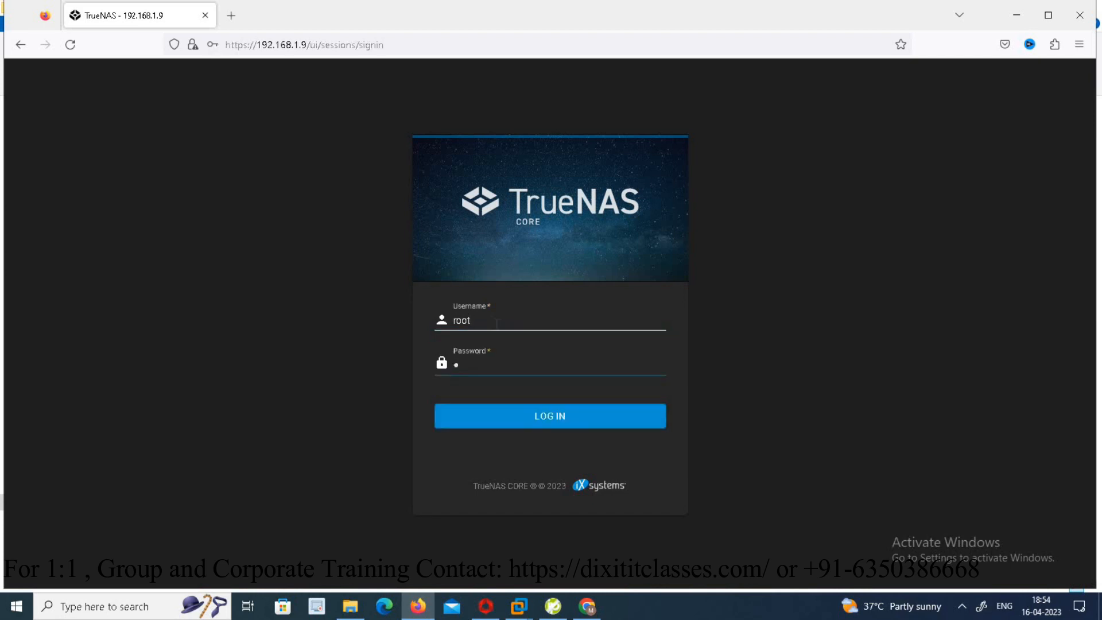
pyautogui.write('•••••')
pyautogui.click(515, 424)
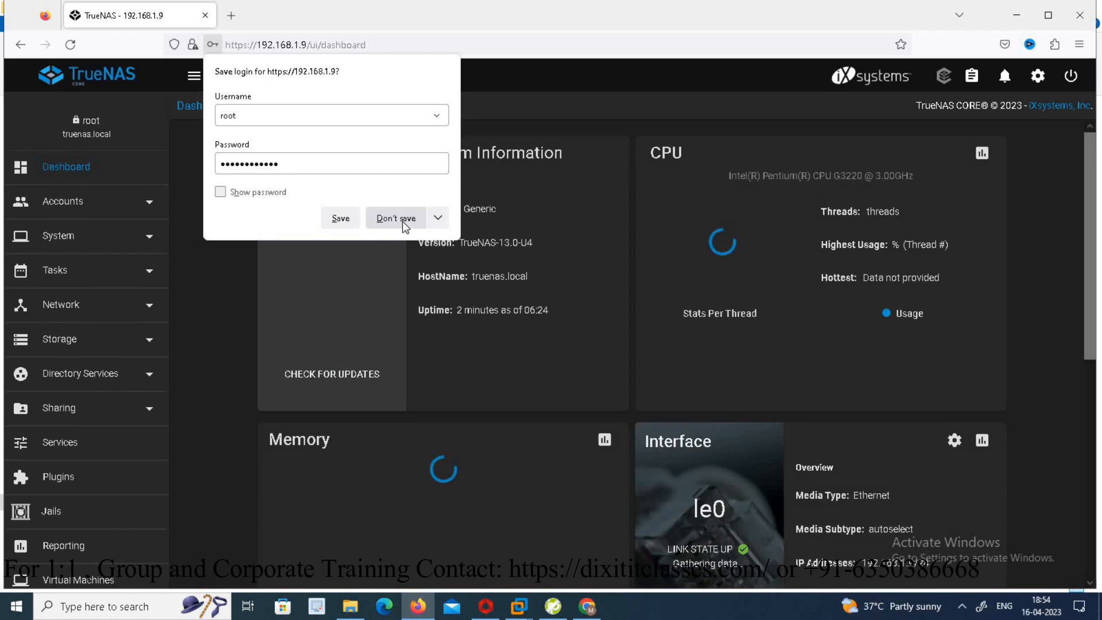
pyautogui.click(402, 222)
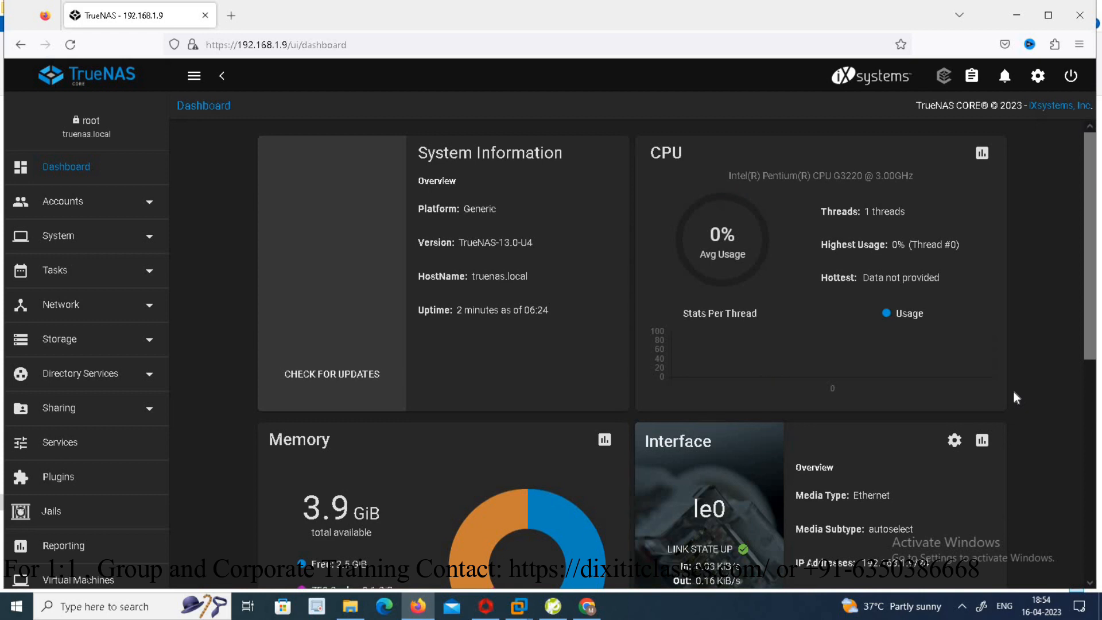
# - Start creating a new storage pool and name it storage
pyautogui.click(151, 347)
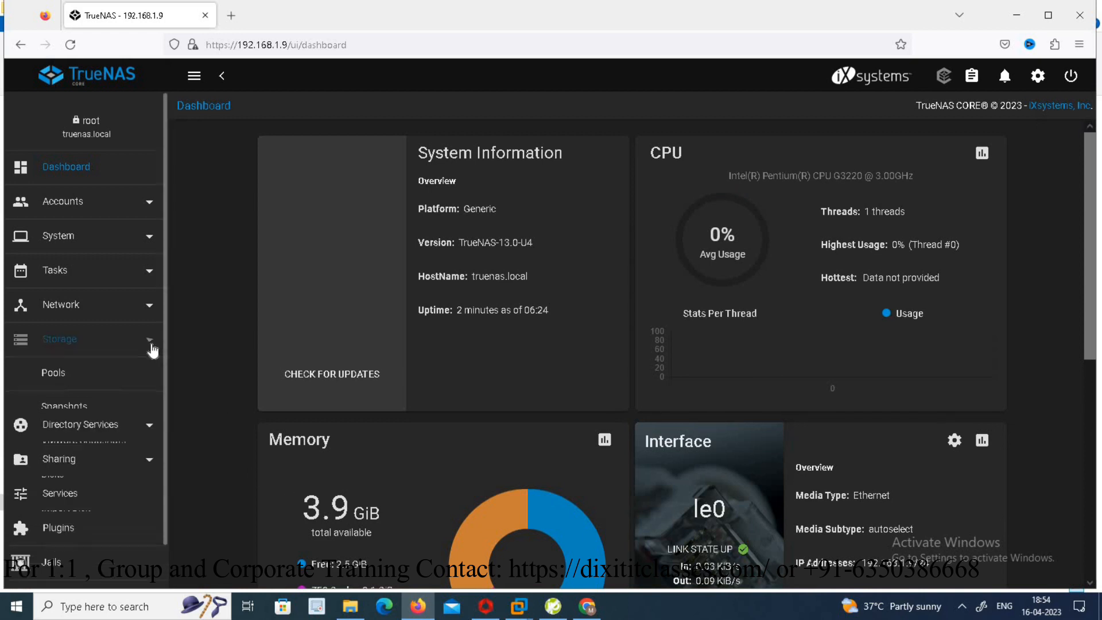
pyautogui.click(54, 375)
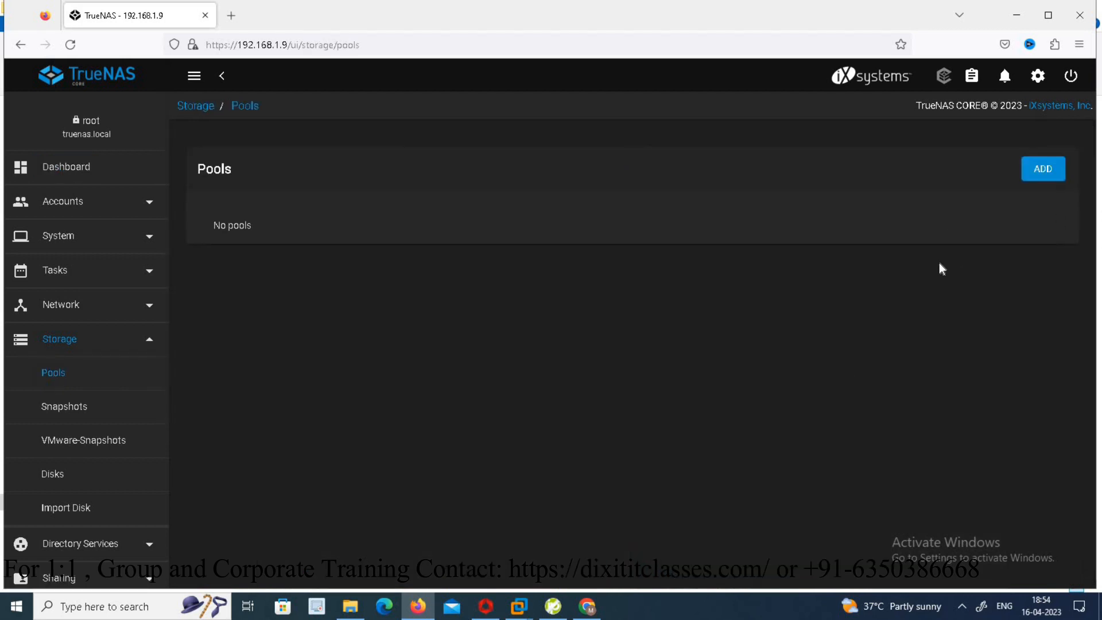
pyautogui.click(1052, 175)
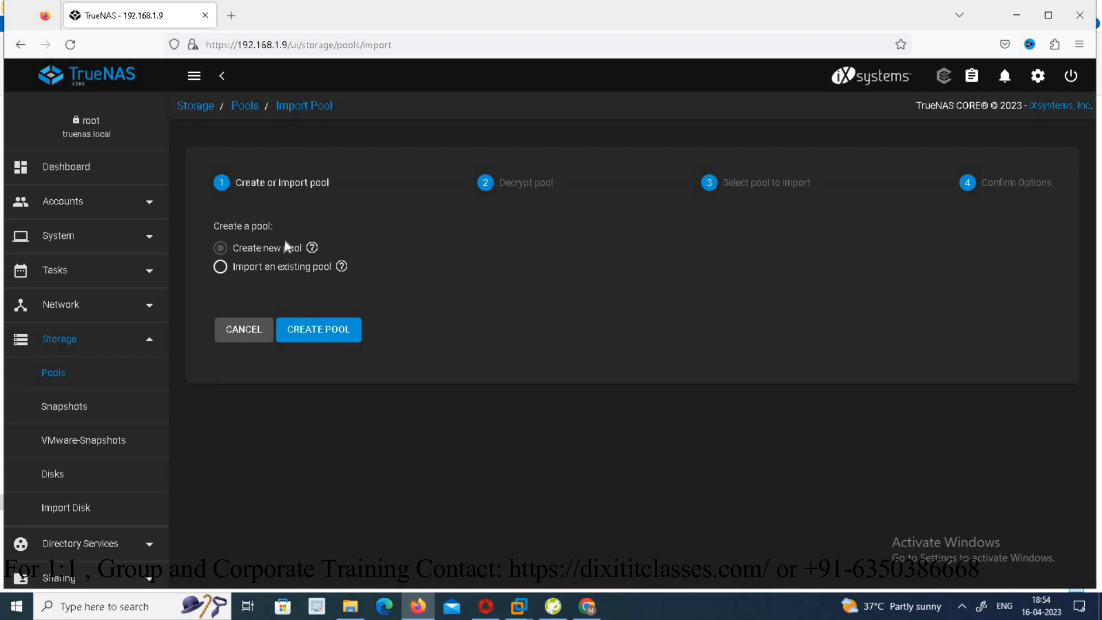
pyautogui.click(330, 339)
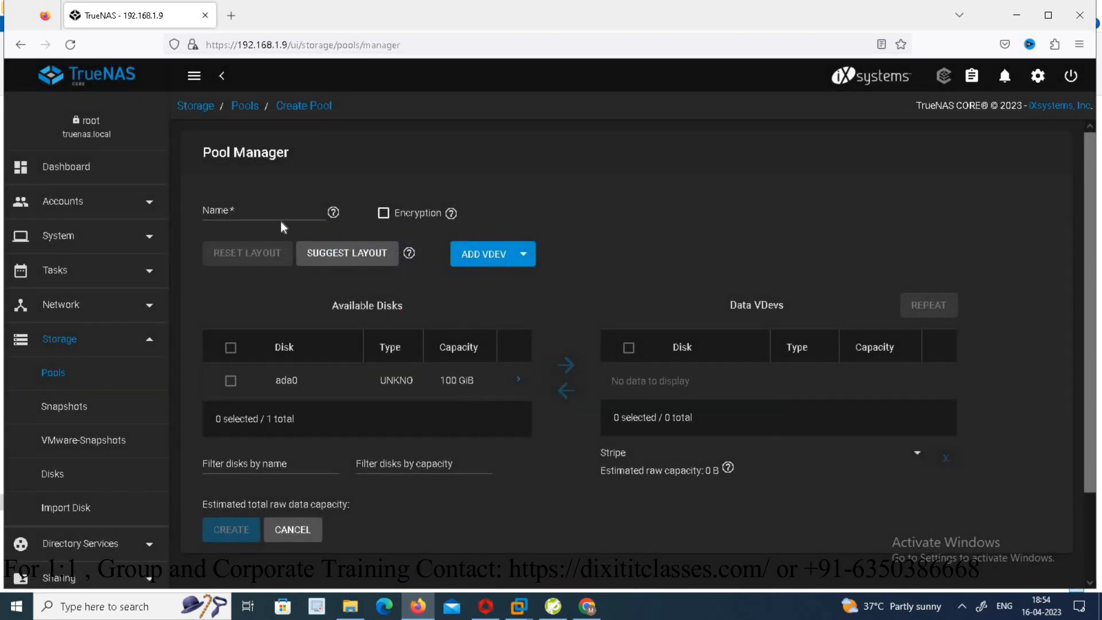
pyautogui.write('storage')
# - Add disk ada0 as a forced stripe data vdev and create the storage pool, confirming both warnings
pyautogui.click(230, 382)
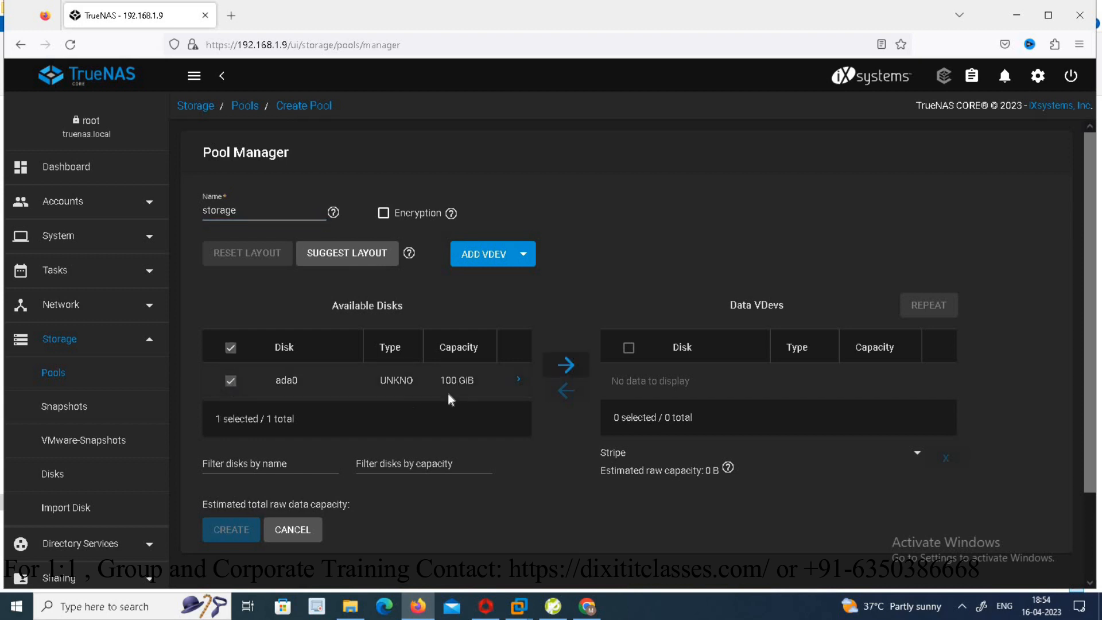
pyautogui.click(567, 365)
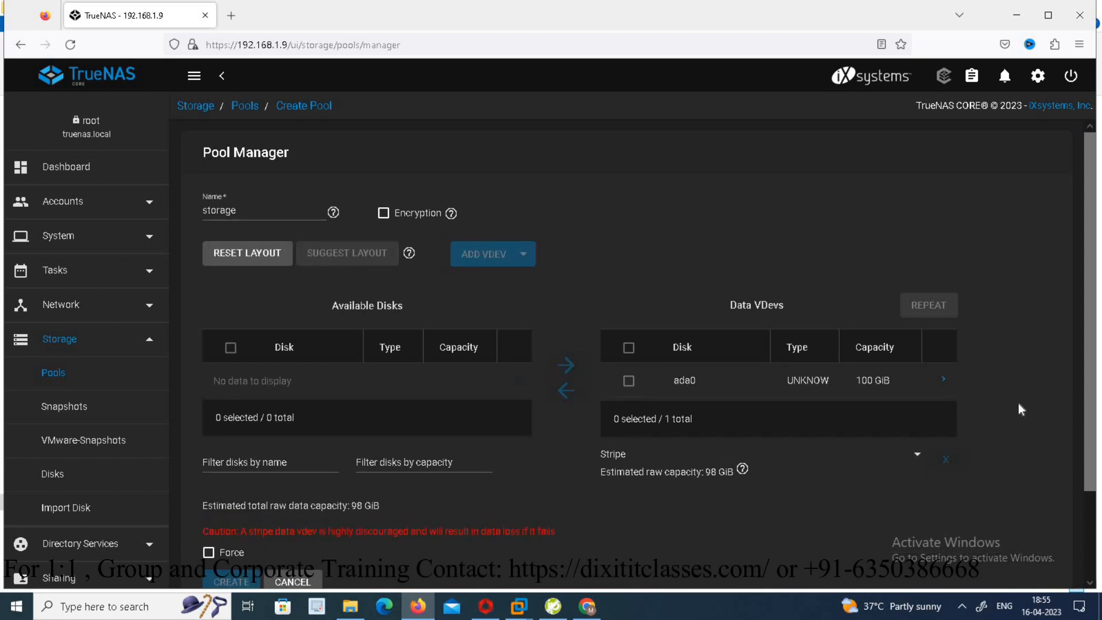
pyautogui.scroll(-2, 1090, 351)
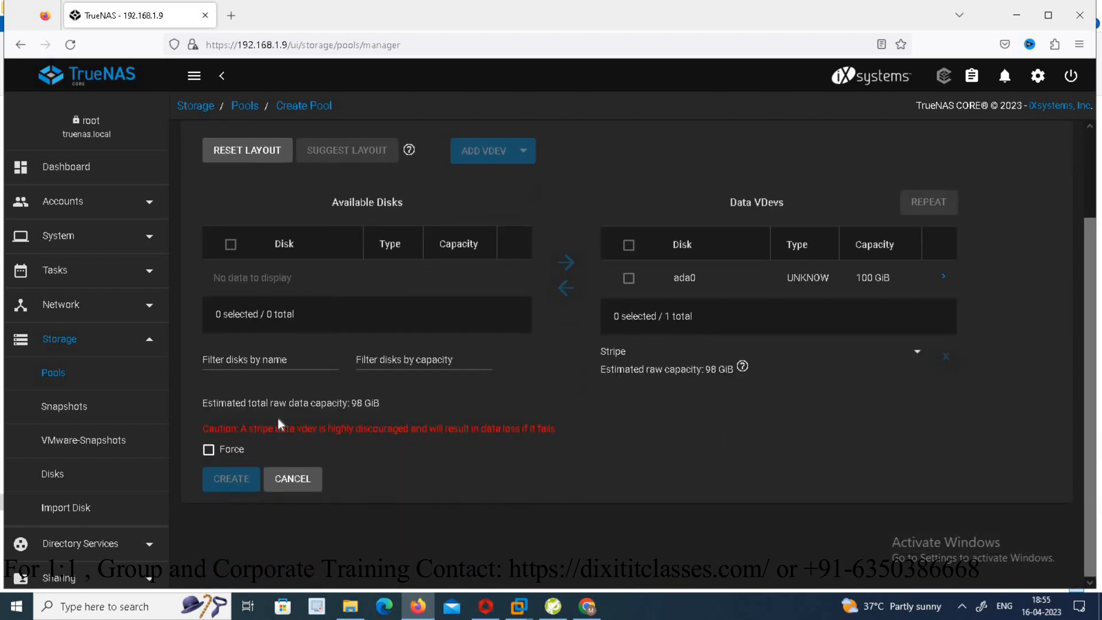
pyautogui.click(208, 450)
pyautogui.click(231, 479)
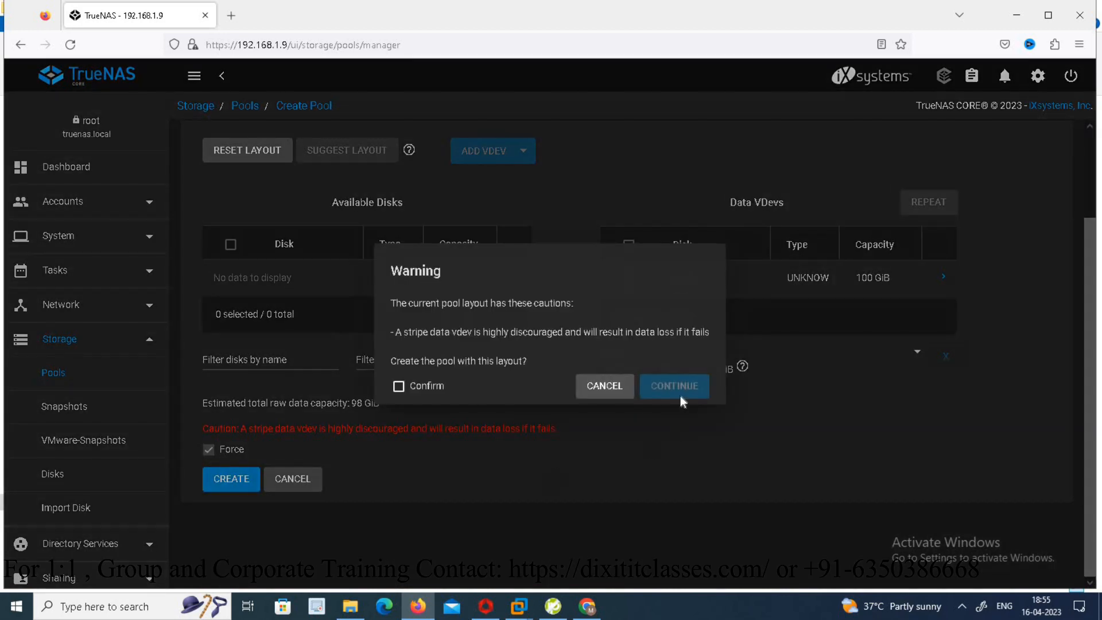
pyautogui.click(399, 387)
pyautogui.click(686, 388)
pyautogui.click(232, 479)
pyautogui.click(469, 362)
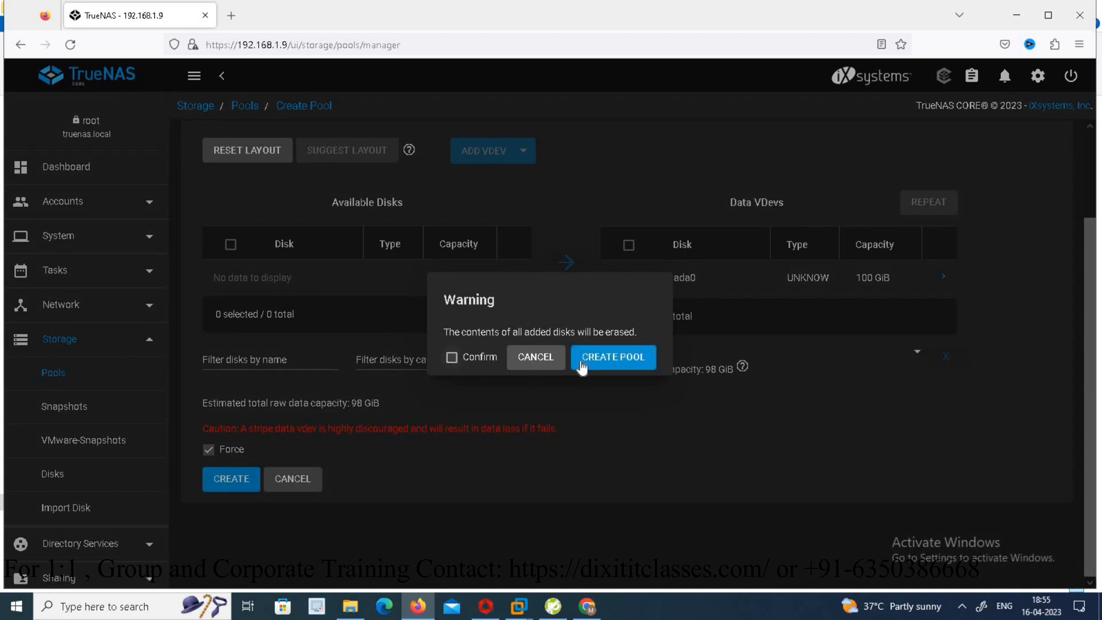
pyautogui.click(612, 359)
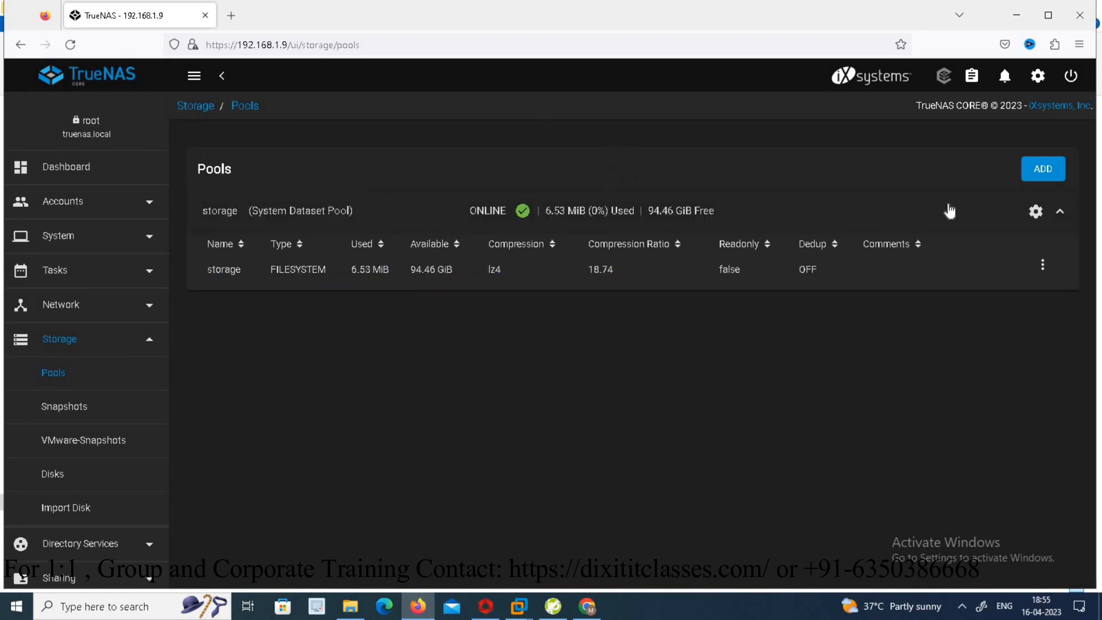
# - Open the Windows Shares (SMB) list and start adding a new share
pyautogui.moveTo(162, 322); pyautogui.dragTo(167, 443)
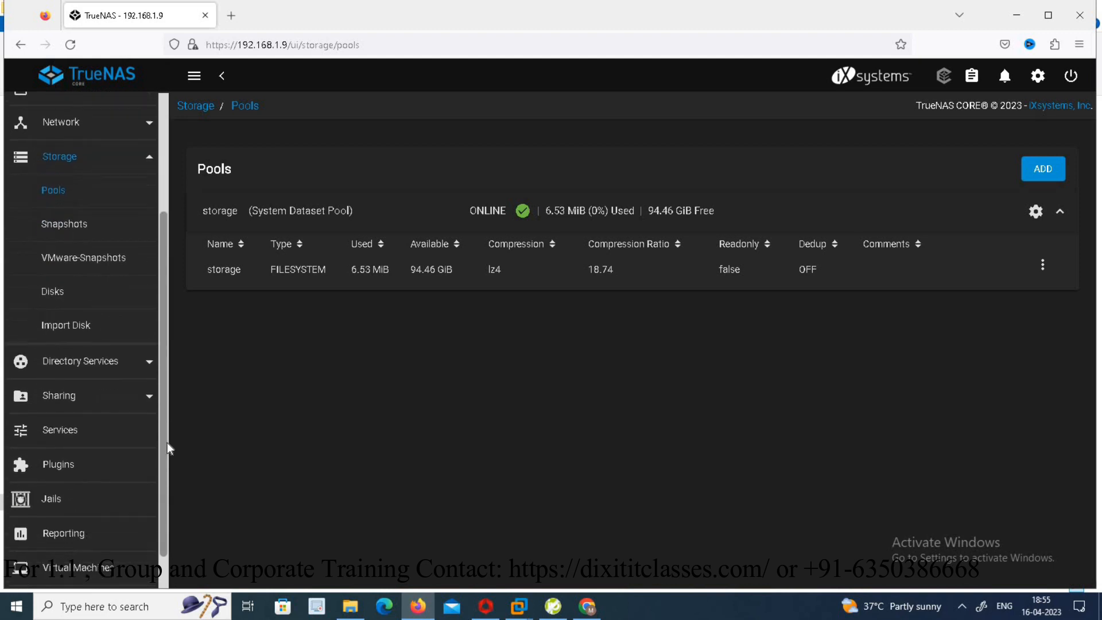
pyautogui.click(120, 402)
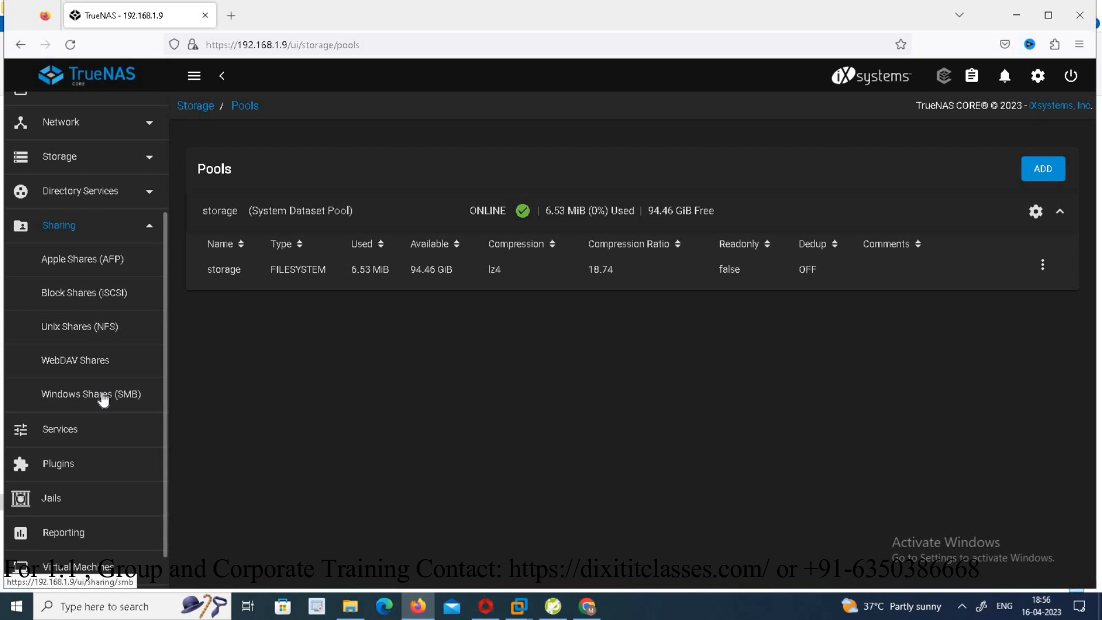
pyautogui.click(103, 400)
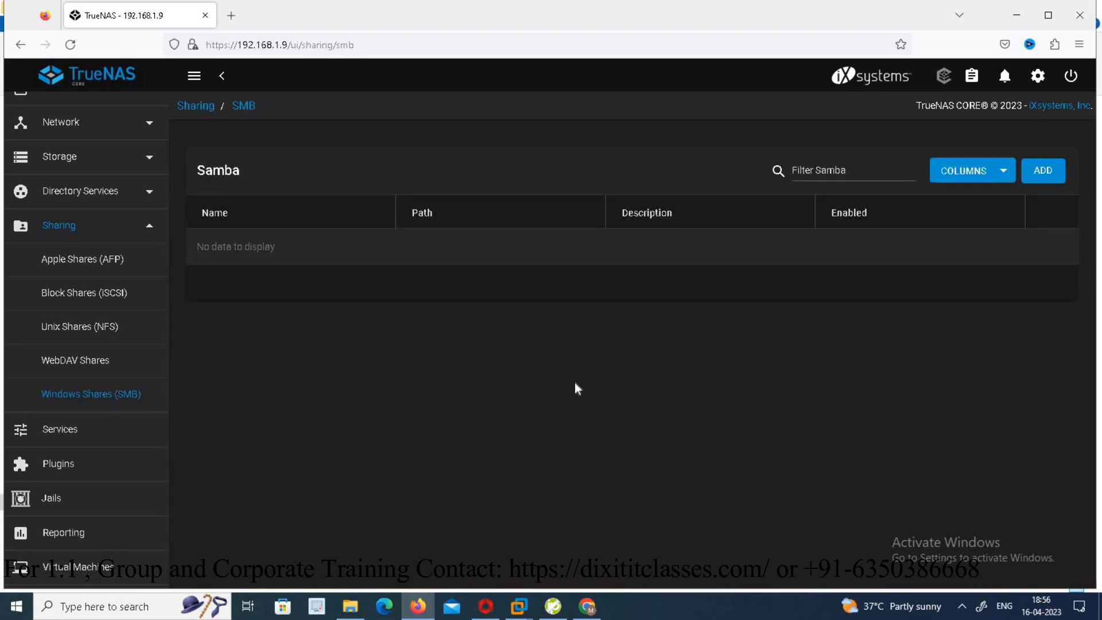
pyautogui.click(1044, 171)
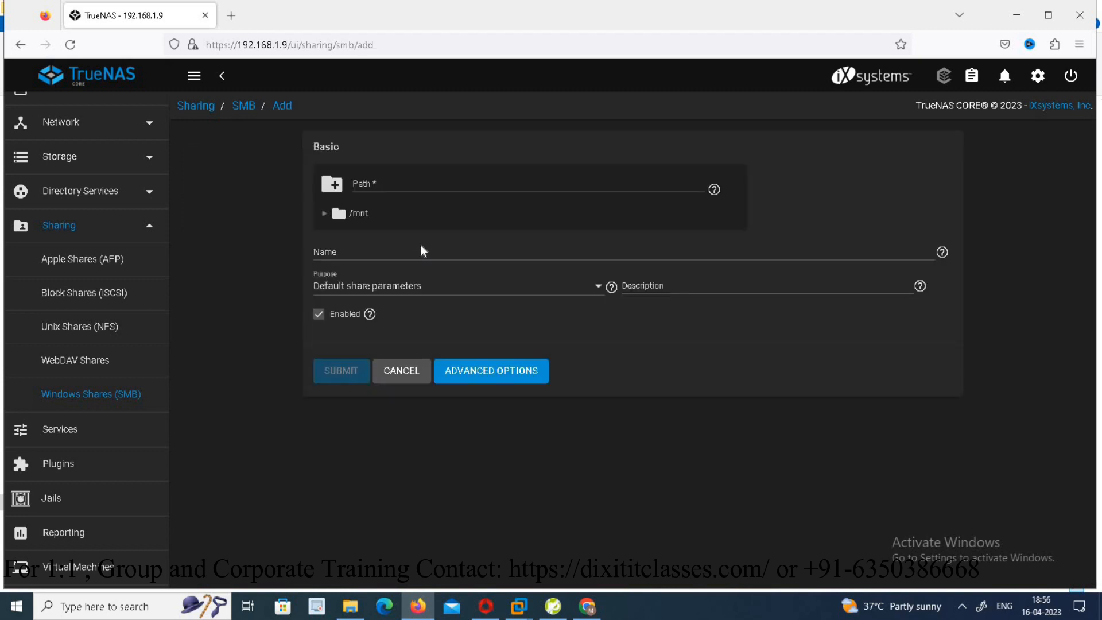
# - Create an SMB share named storage on /mnt/storage and enable the SMB service
pyautogui.click(385, 183)
pyautogui.write('stor')
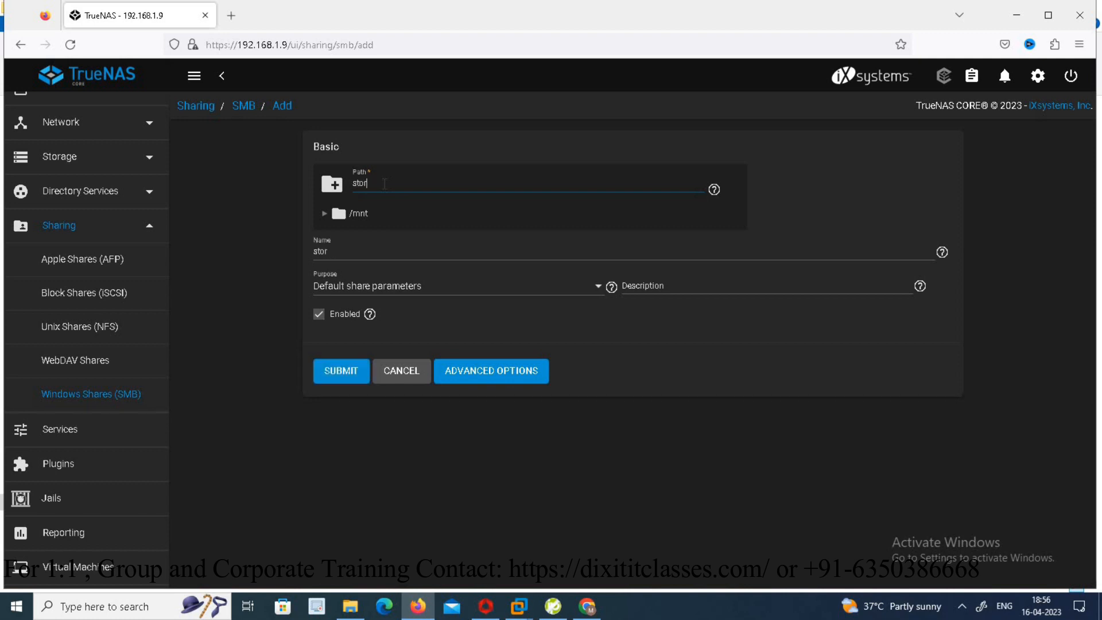
pyautogui.write('age')
pyautogui.click(324, 215)
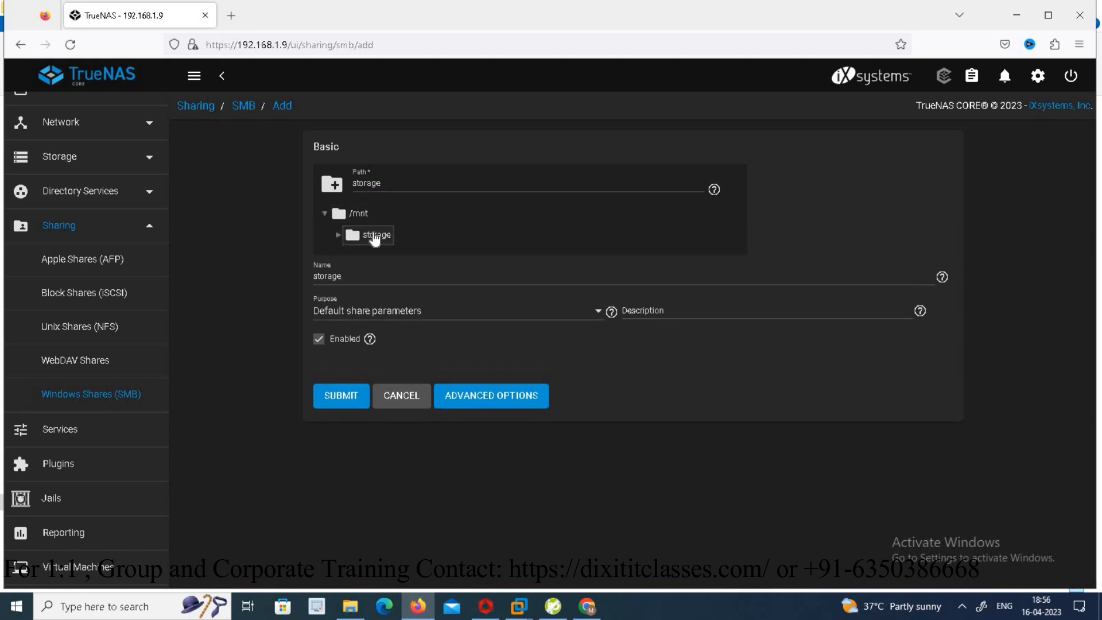
pyautogui.click(374, 236)
pyautogui.click(344, 400)
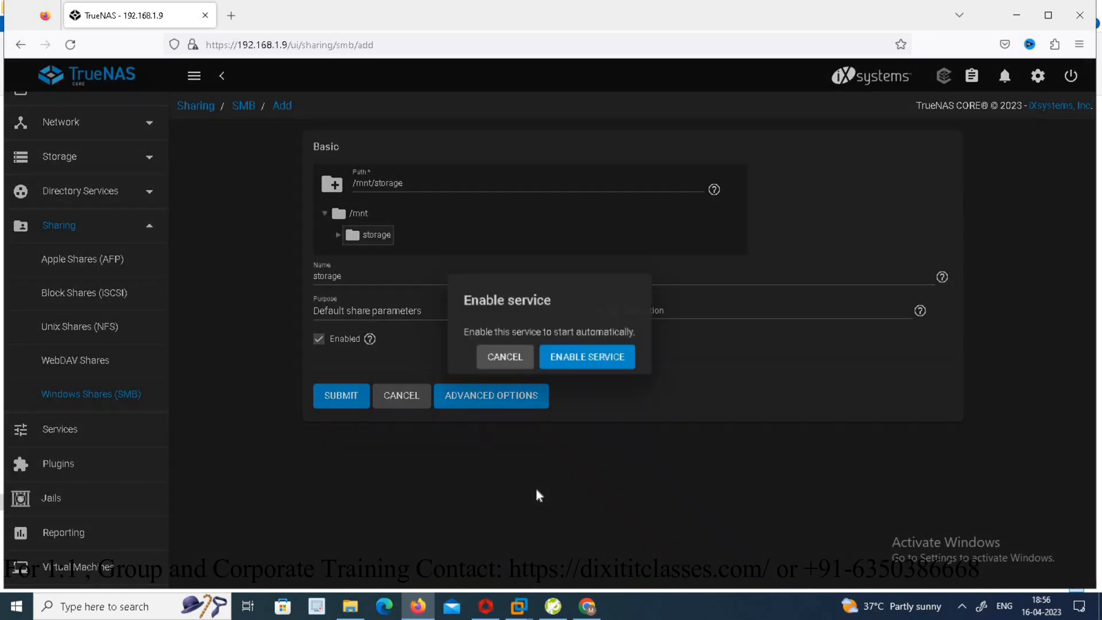
pyautogui.click(596, 360)
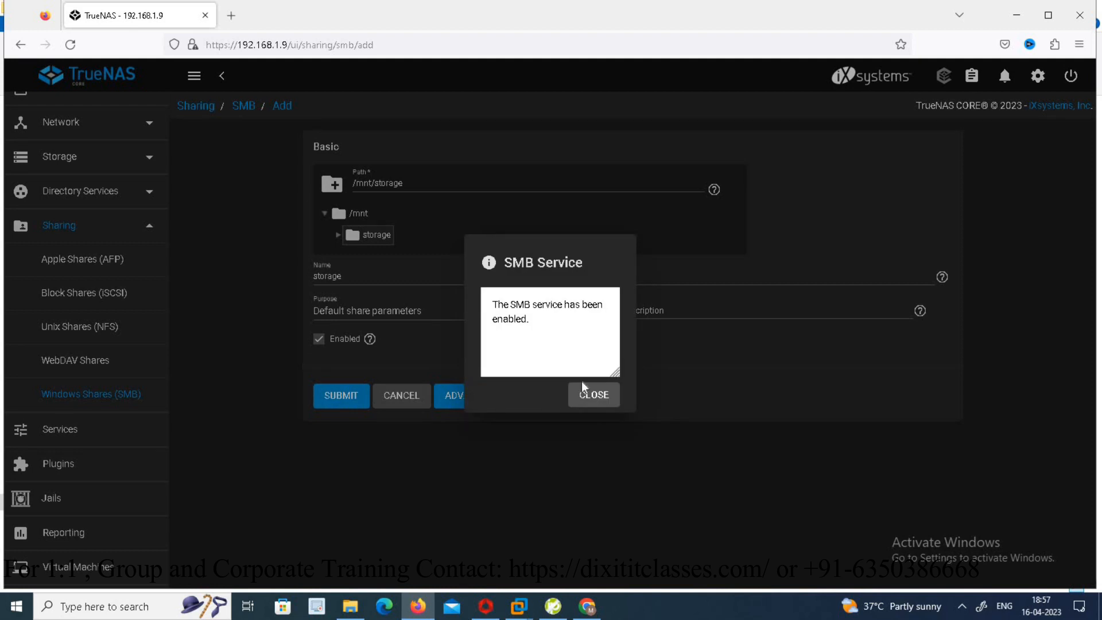
pyautogui.click(594, 396)
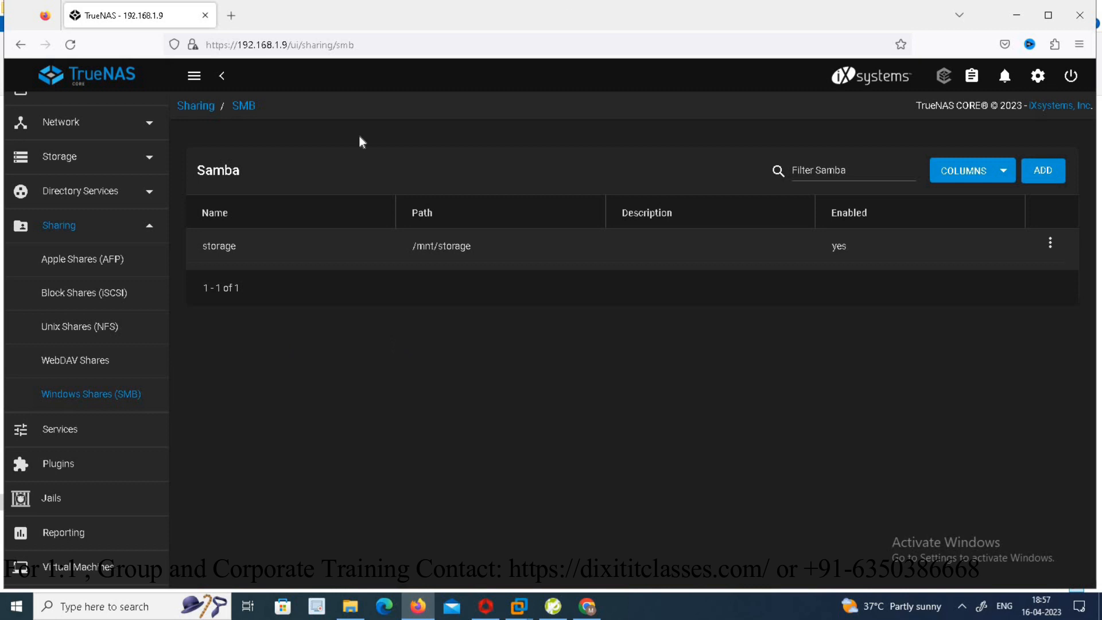
# - Open the Users list and start adding a new user
pyautogui.moveTo(164, 241); pyautogui.dragTo(176, 114)
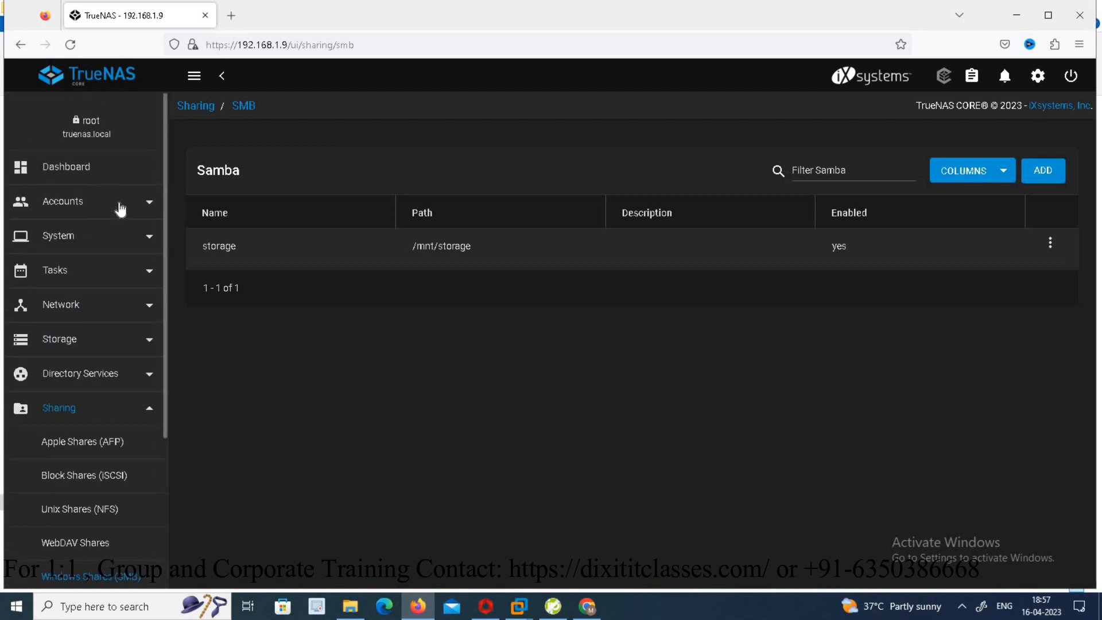
pyautogui.click(120, 207)
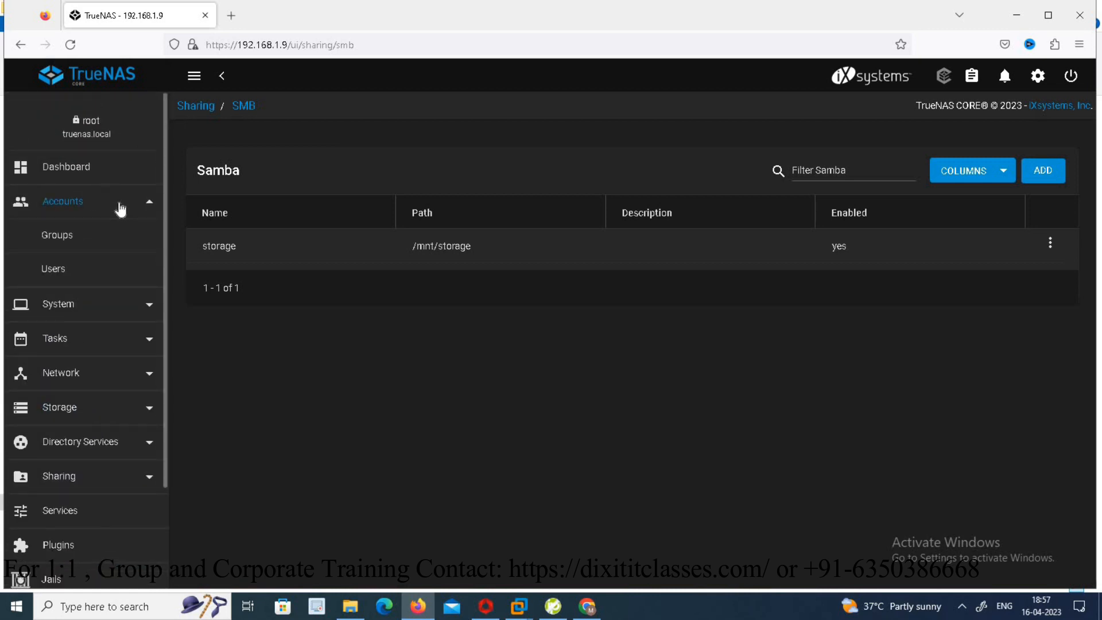
pyautogui.click(64, 269)
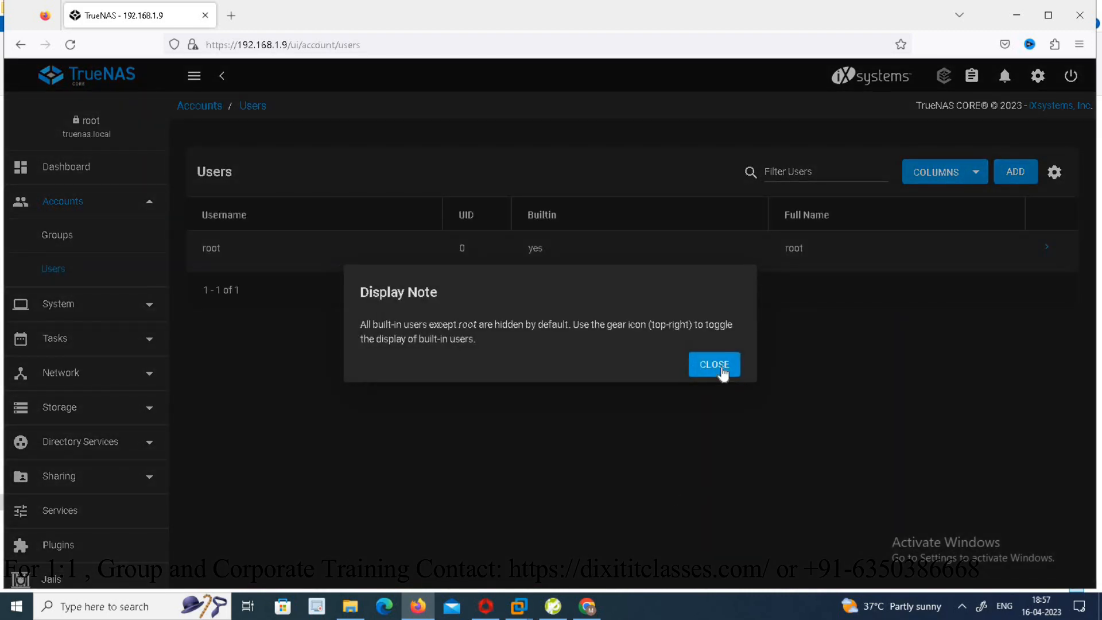
pyautogui.click(723, 372)
pyautogui.click(1016, 171)
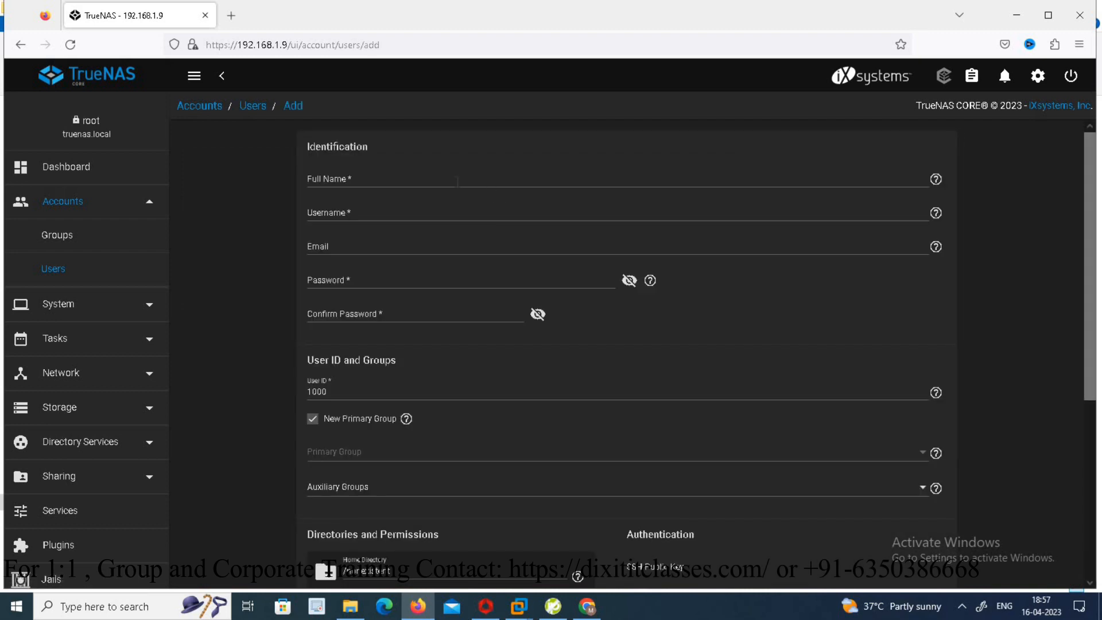
# - Enter user1 as the full name and username, and set and confirm the user's password
pyautogui.click(457, 182)
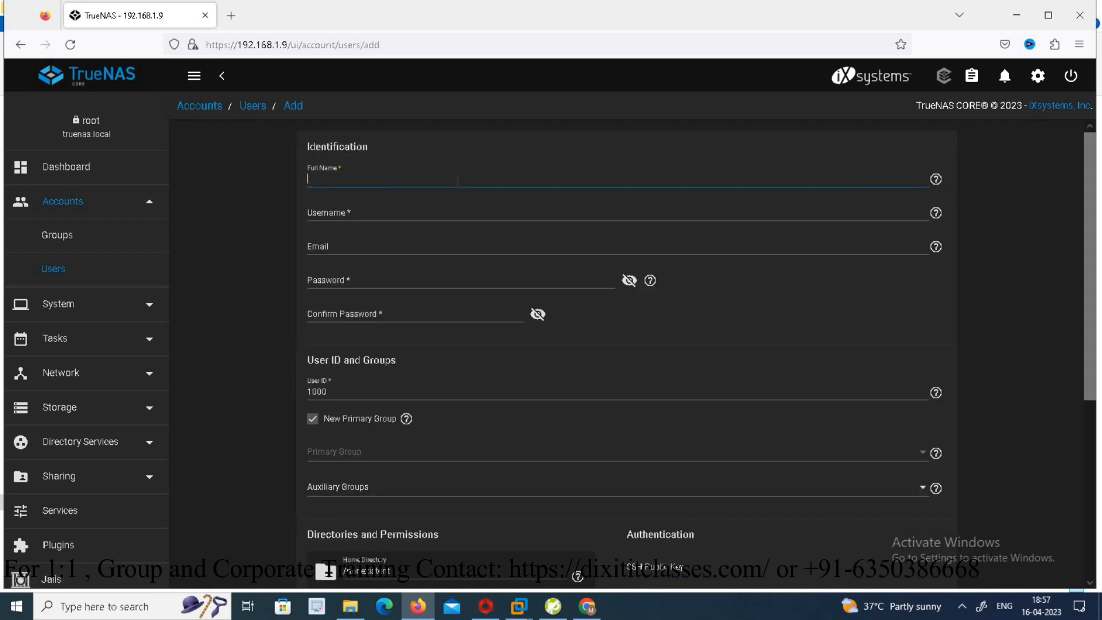
pyautogui.write('user1')
pyautogui.press('Tab')
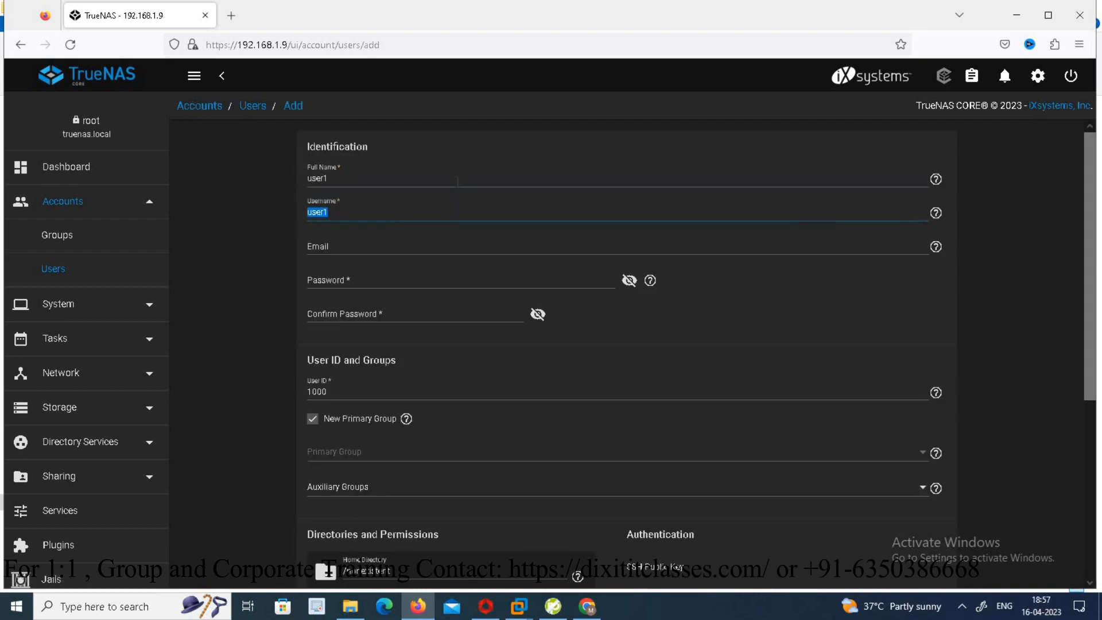
pyautogui.click(442, 280)
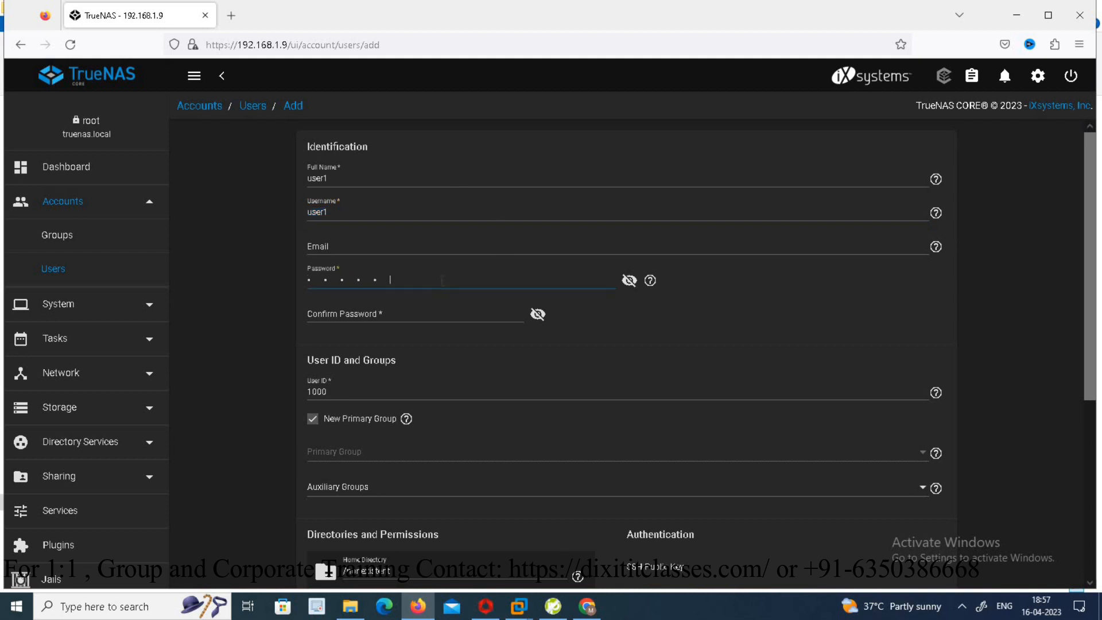
pyautogui.press('Tab')
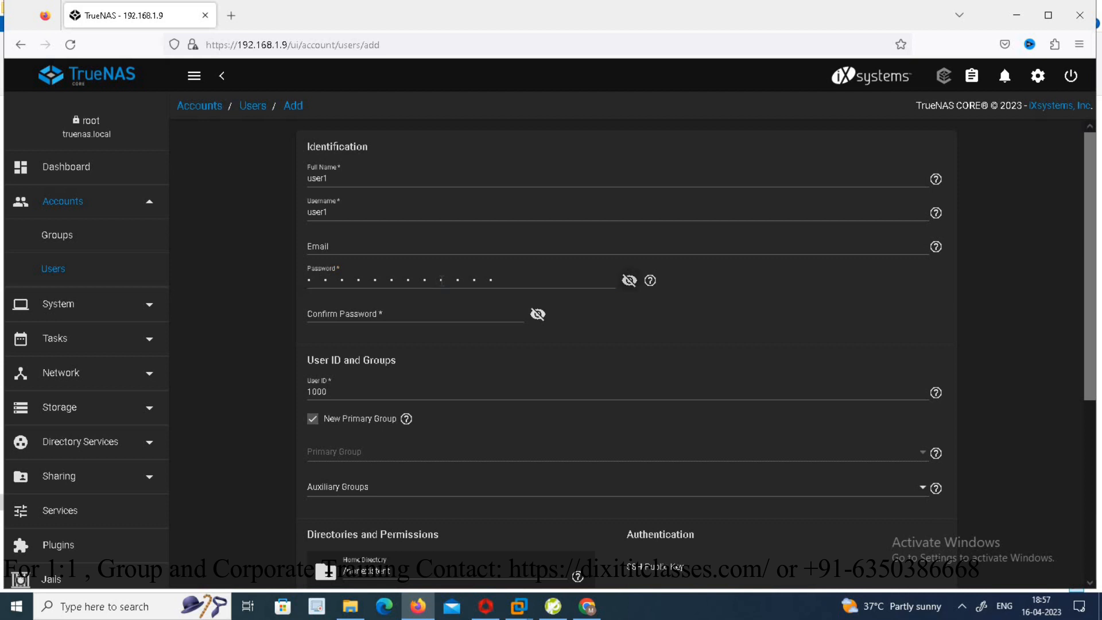
pyautogui.press('Tab')
pyautogui.write('••••••••••••')
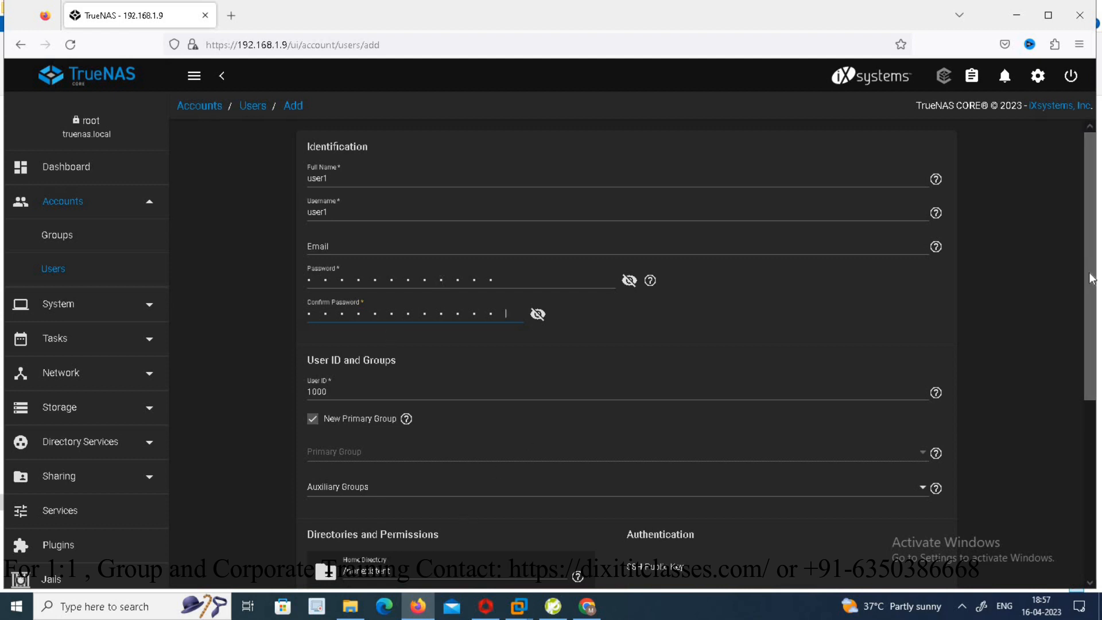
# - Set the user's home directory to /mnt/storage and submit the new user
pyautogui.scroll(-2, 1094, 375)
pyautogui.scroll(-2, 1094, 374)
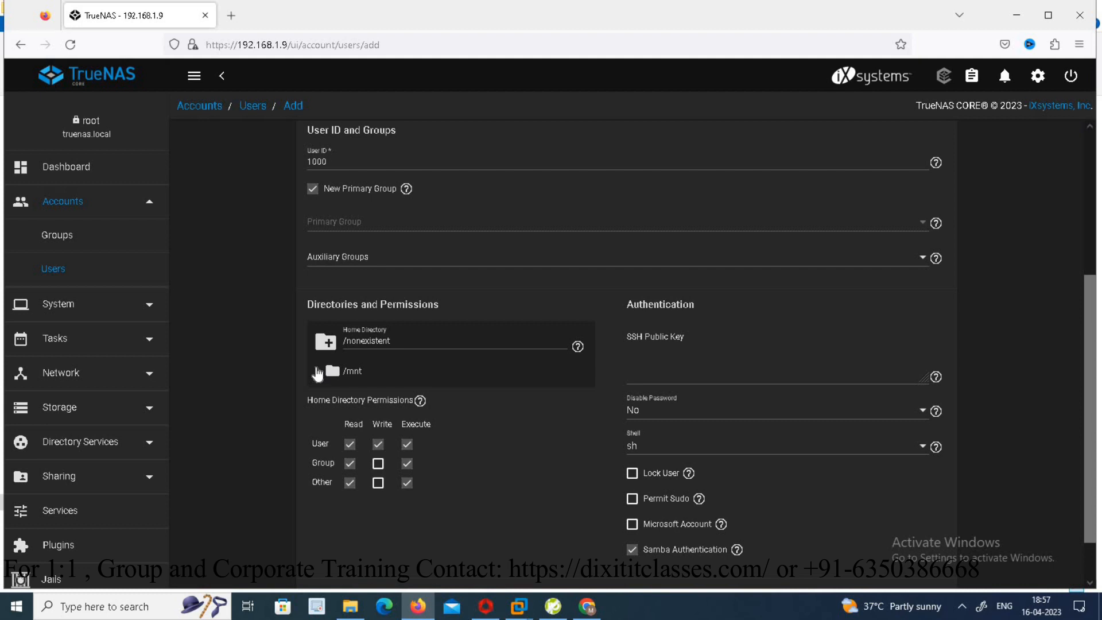
pyautogui.click(318, 371)
pyautogui.click(373, 395)
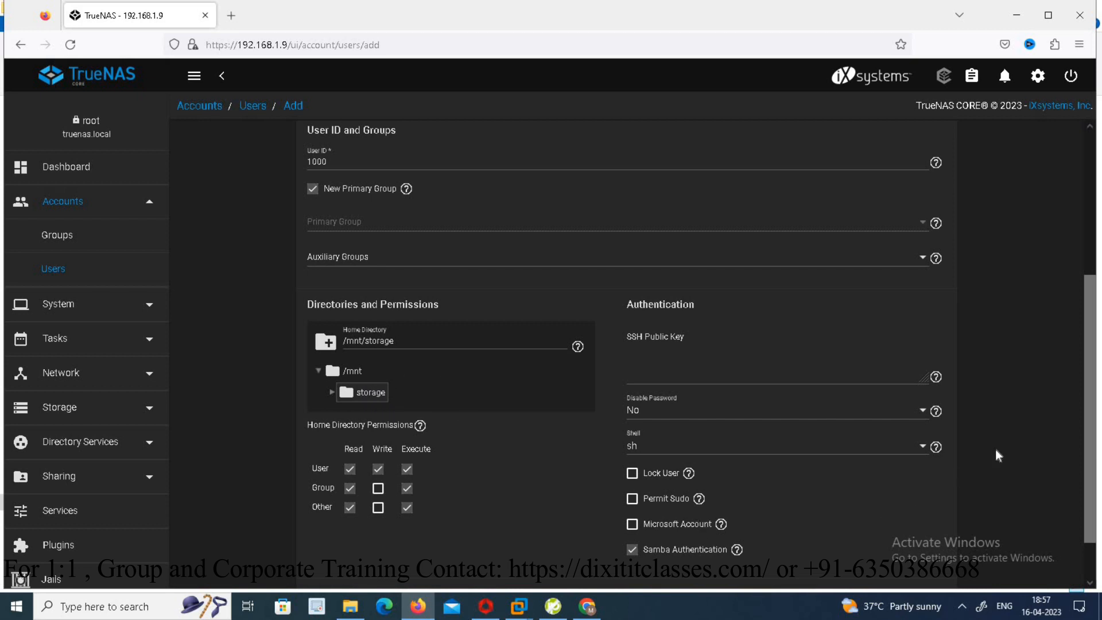
pyautogui.scroll(-2, 1077, 454)
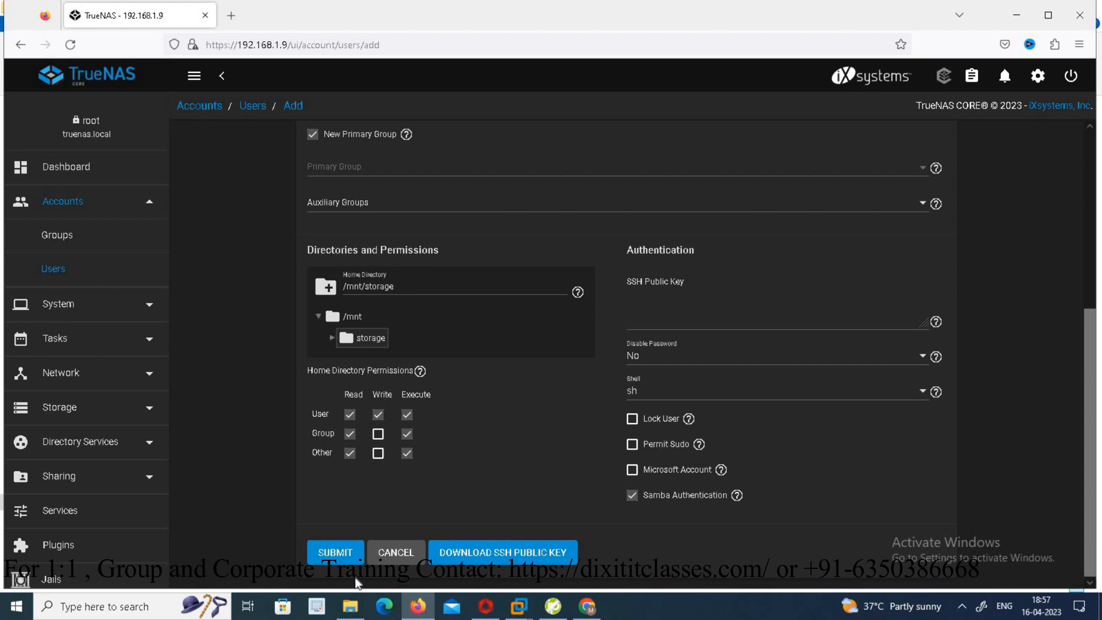
pyautogui.click(336, 552)
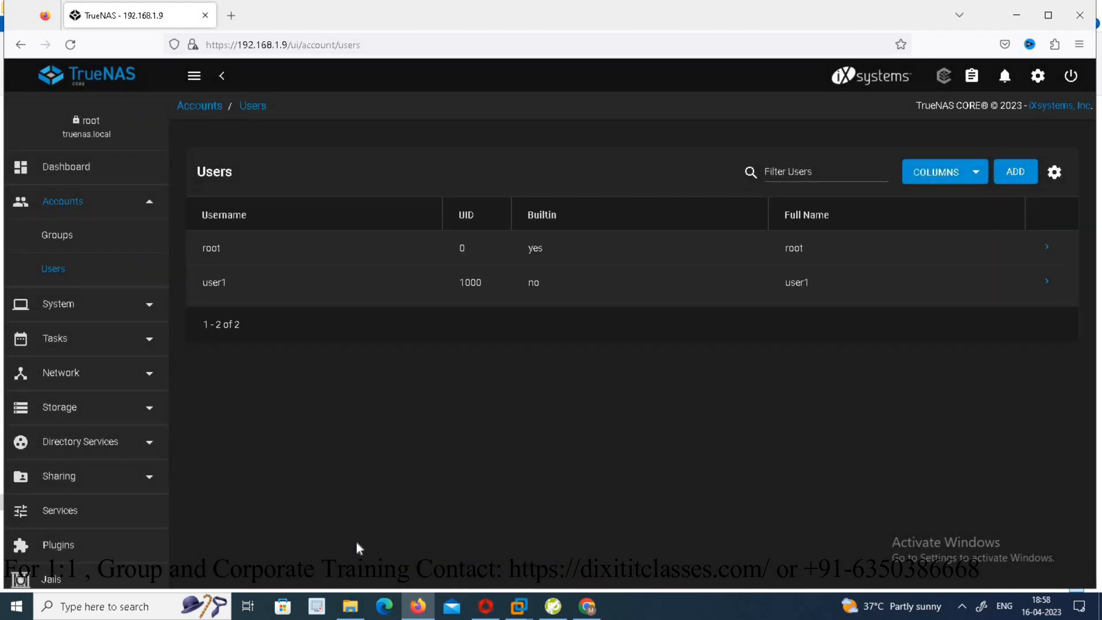
# - Open the share ACL editor for the storage SMB share
pyautogui.moveTo(163, 260); pyautogui.dragTo(156, 442)
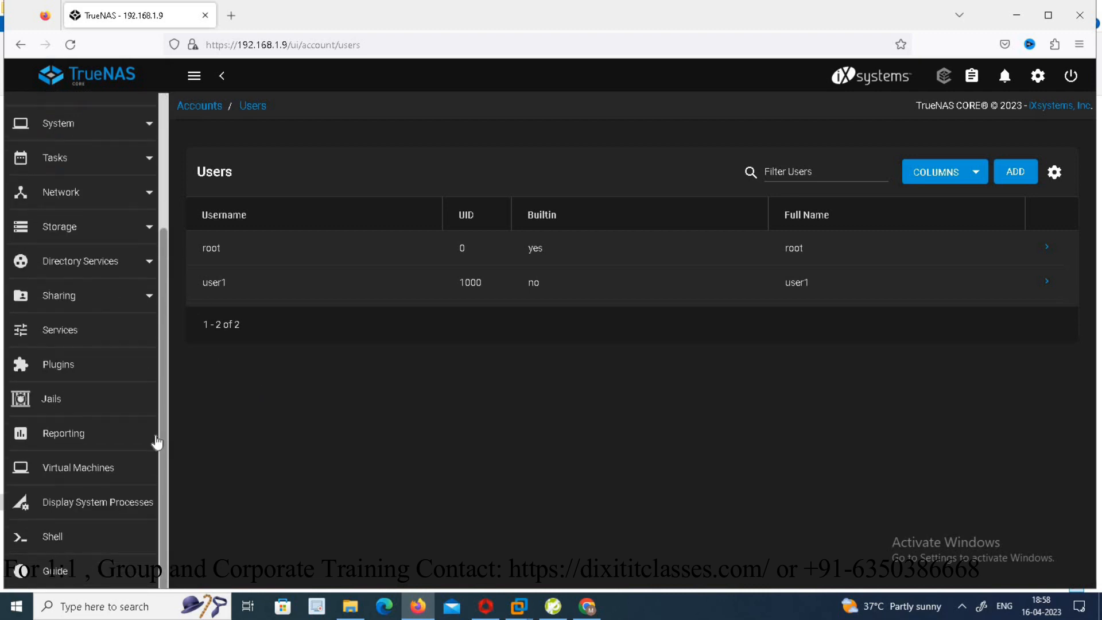
pyautogui.click(92, 298)
pyautogui.click(101, 400)
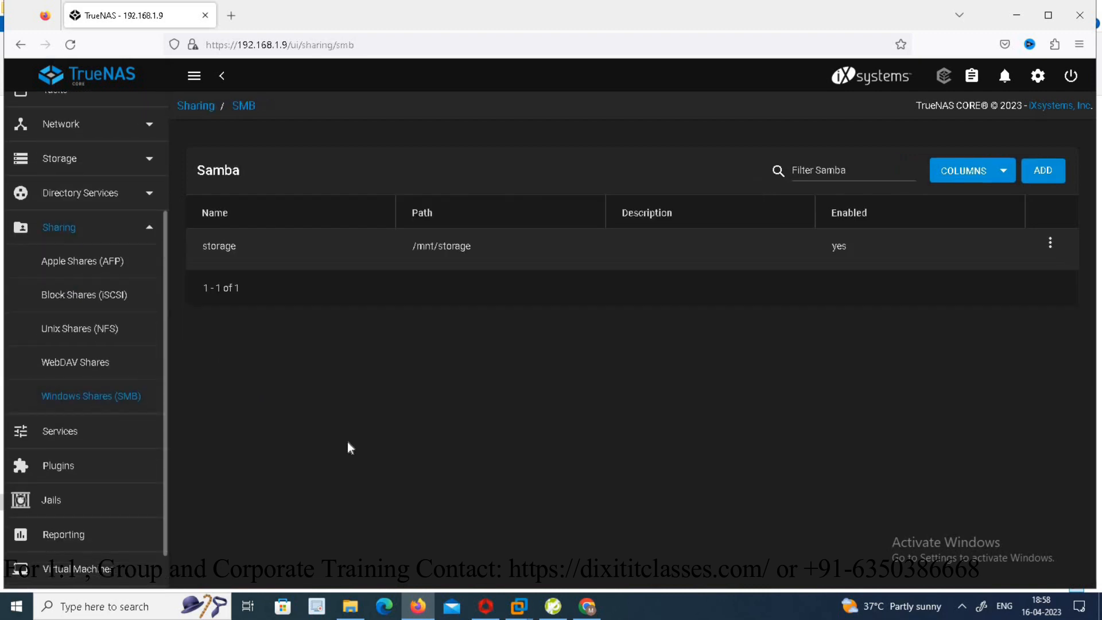
pyautogui.click(1051, 242)
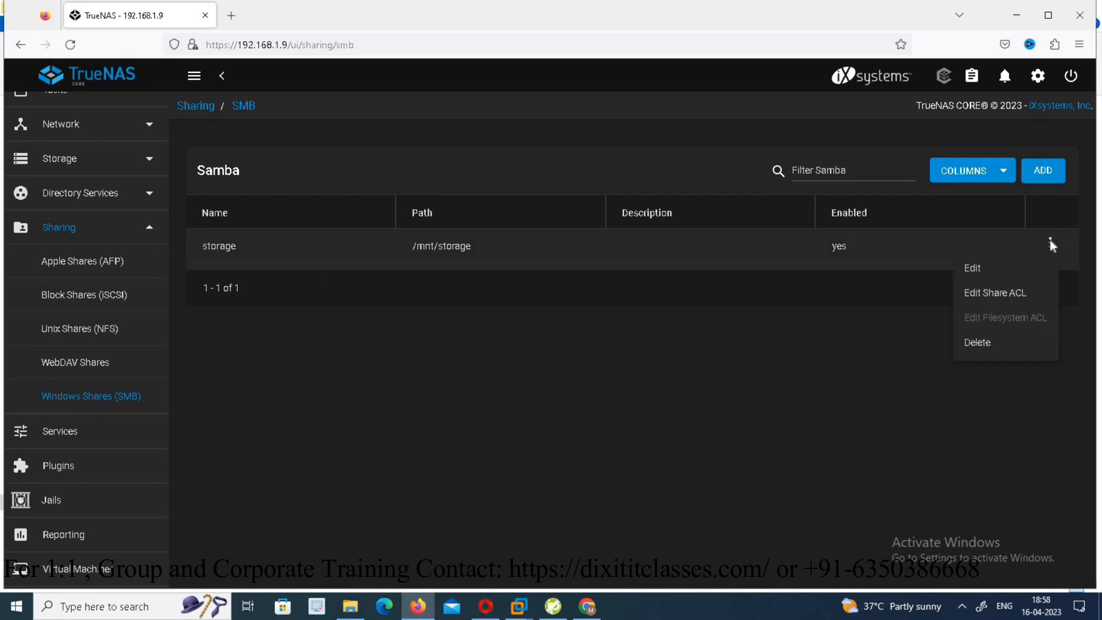
pyautogui.click(1002, 294)
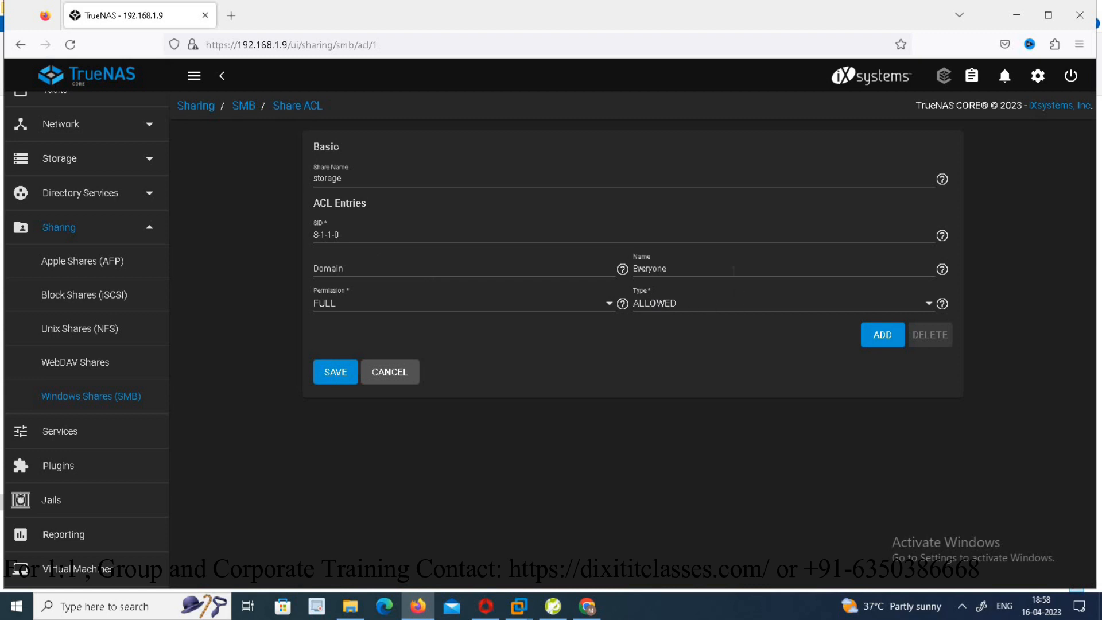
# - Set the ACL entry's name to user1, keeping FULL permission
pyautogui.click(719, 269)
pyautogui.press('BackSpace')
pyautogui.press('BackSpace')
pyautogui.press('BackSpace')
pyautogui.press('BackSpace')
pyautogui.press('BackSpace')
pyautogui.press('BackSpace')
pyautogui.press('BackSpace')
pyautogui.press('BackSpace')
pyautogui.write('user1')
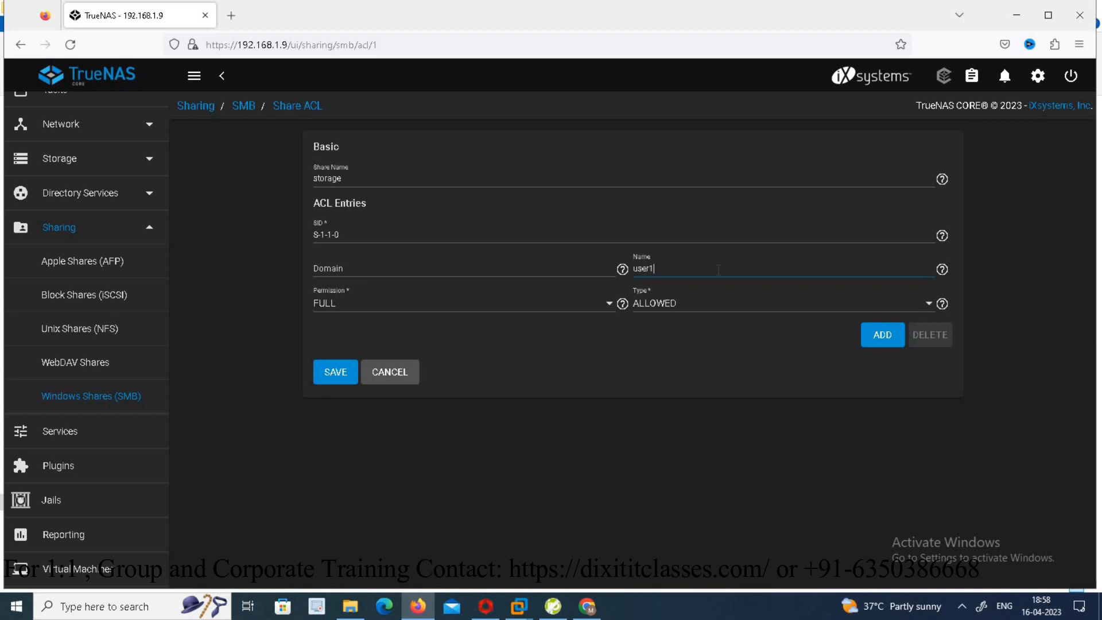
pyautogui.click(380, 307)
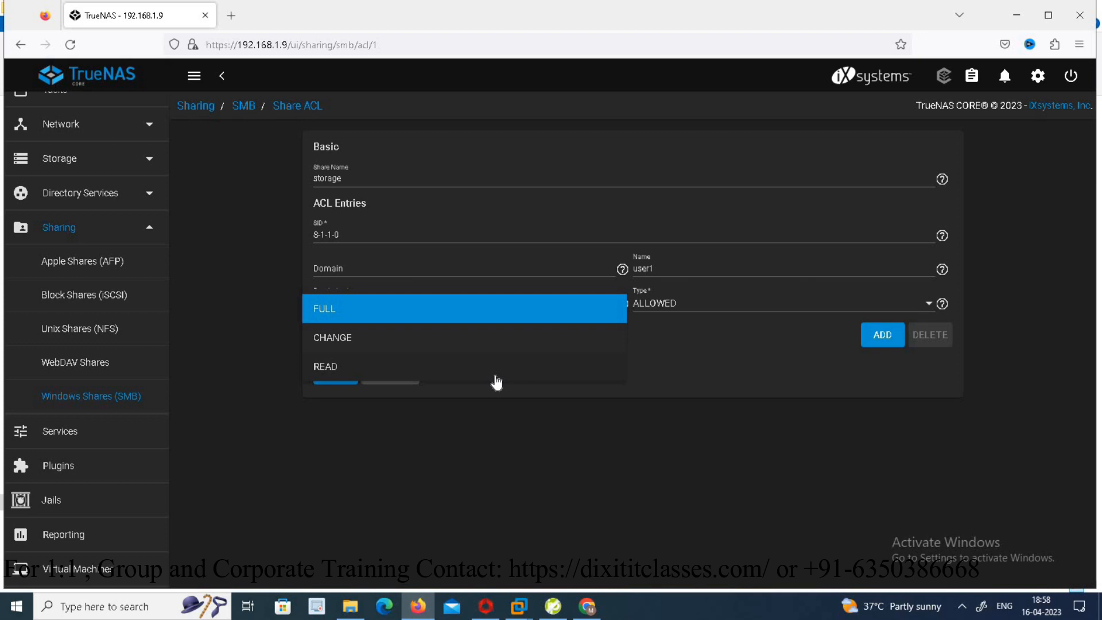
pyautogui.click(530, 431)
# - Change the ACL entry's SID to S-1-1-1
pyautogui.click(370, 235)
pyautogui.press('BackSpace')
pyautogui.write('1')
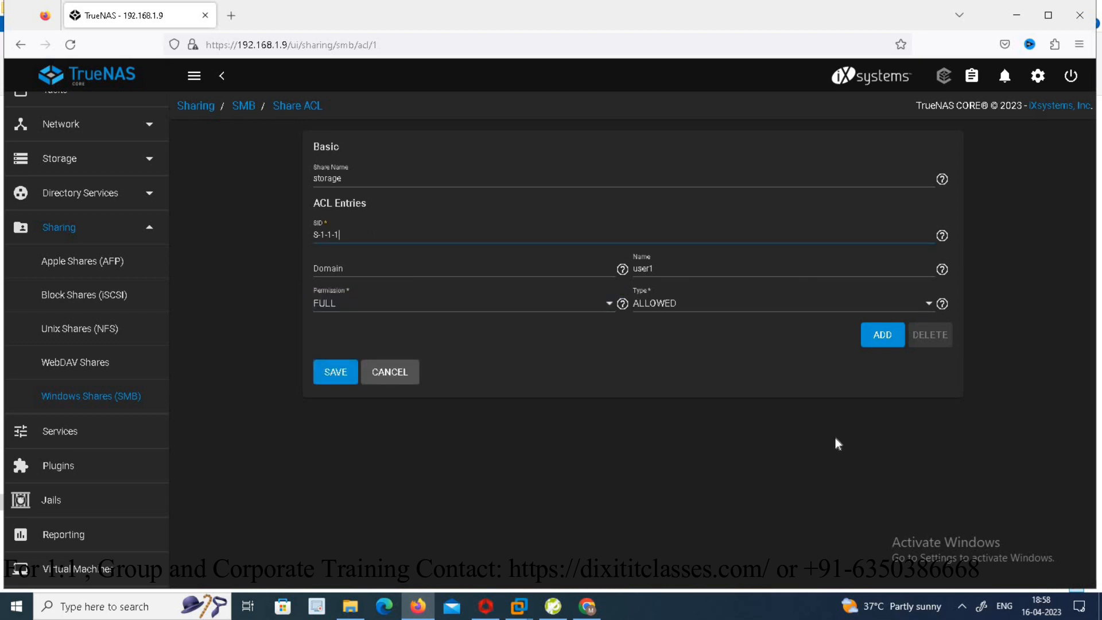
# - Keep the ACL entry type as ALLOWED and save the share ACL
pyautogui.click(739, 310)
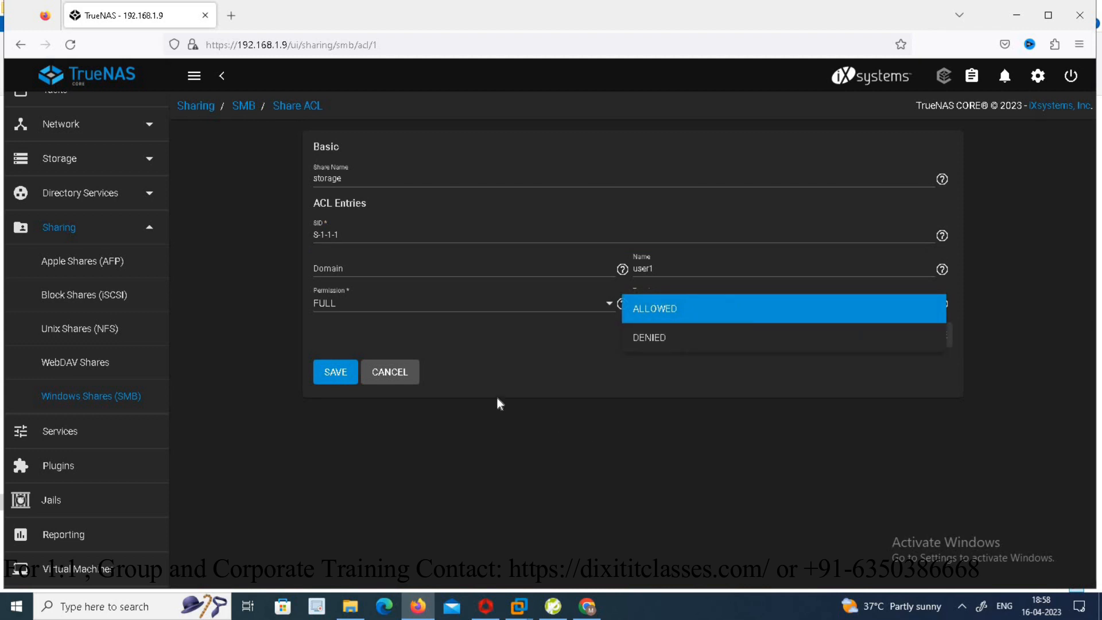
pyautogui.click(517, 360)
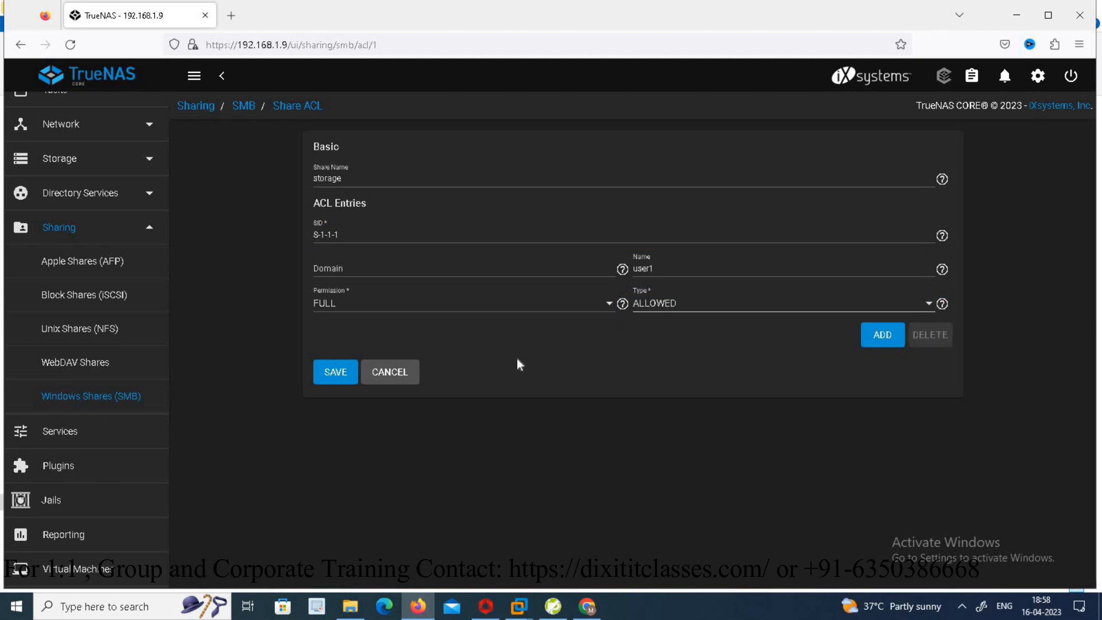
pyautogui.click(336, 373)
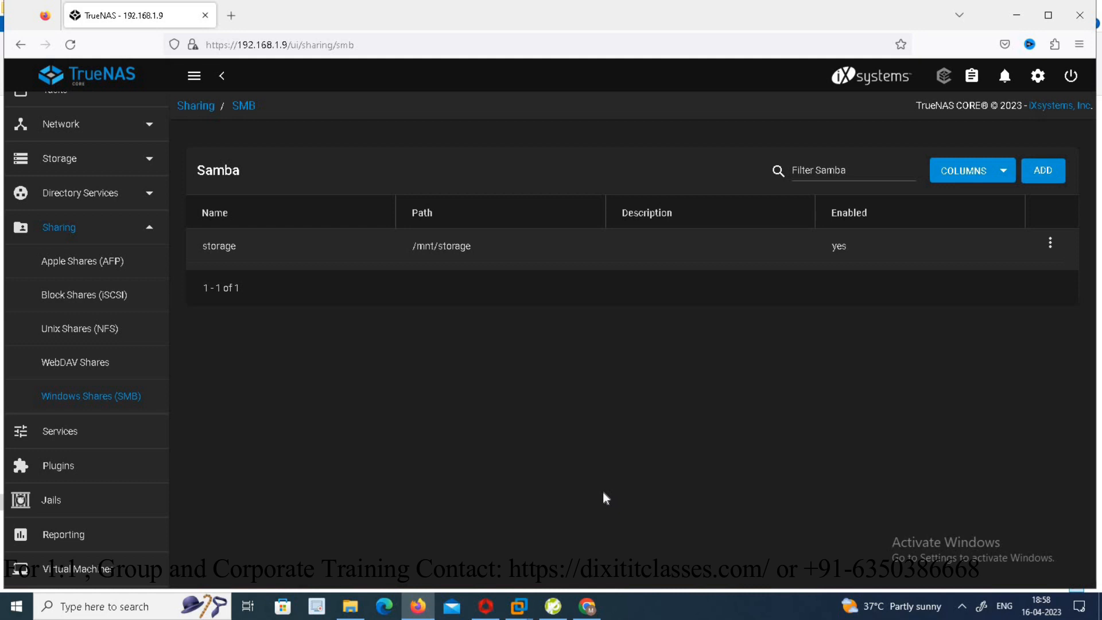
# - Log in to the No-IP account in Chrome and dismiss the account configuration prompt
pyautogui.click(586, 606)
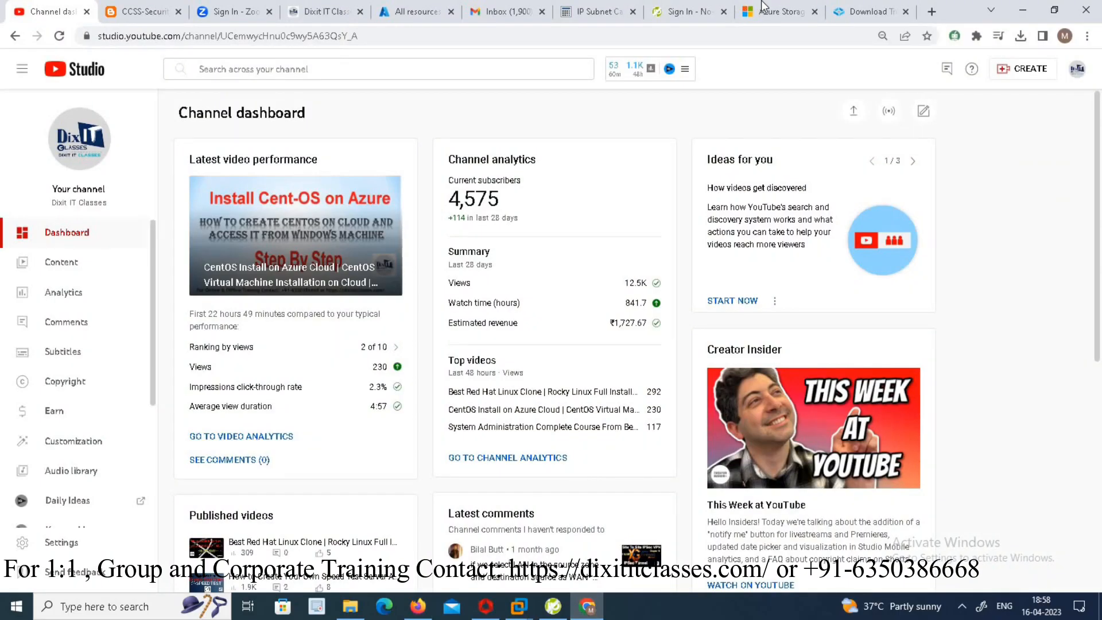
pyautogui.click(689, 11)
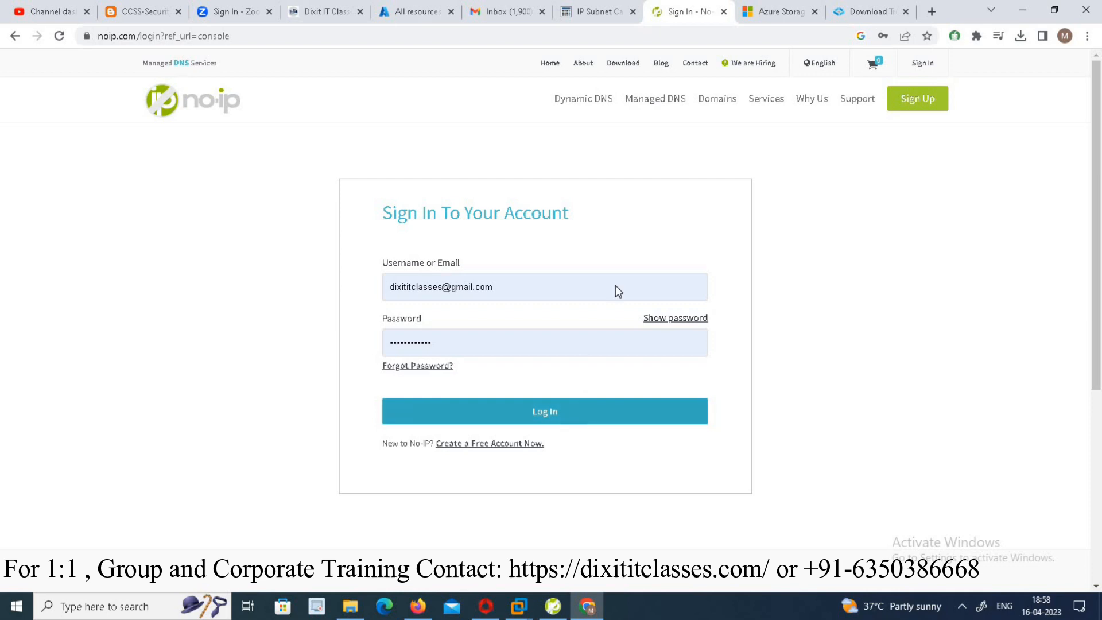
pyautogui.click(554, 428)
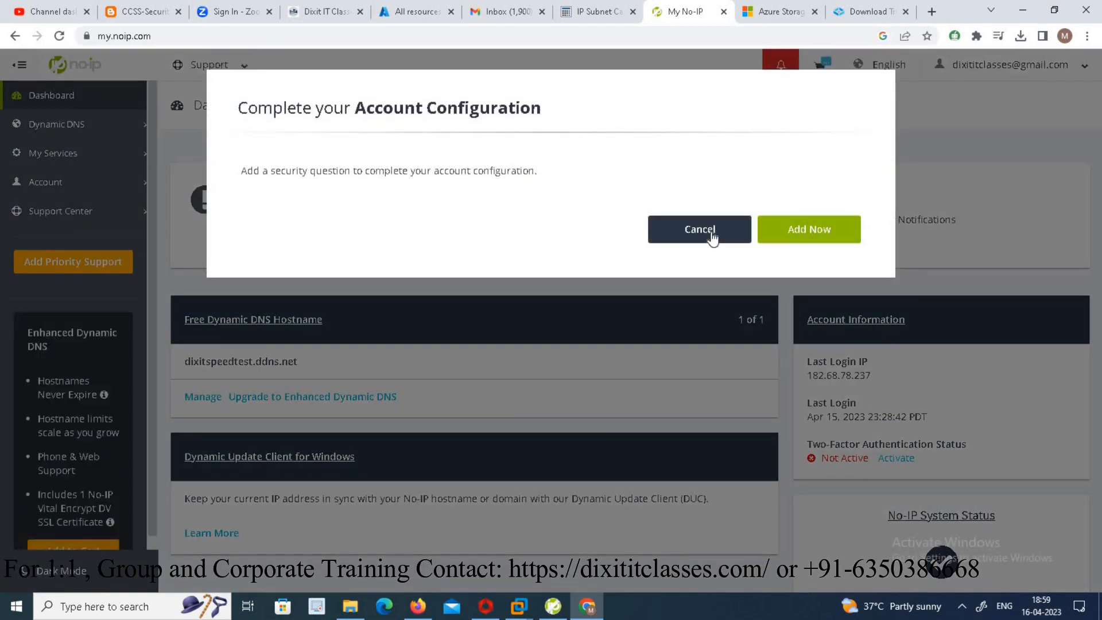
pyautogui.click(699, 229)
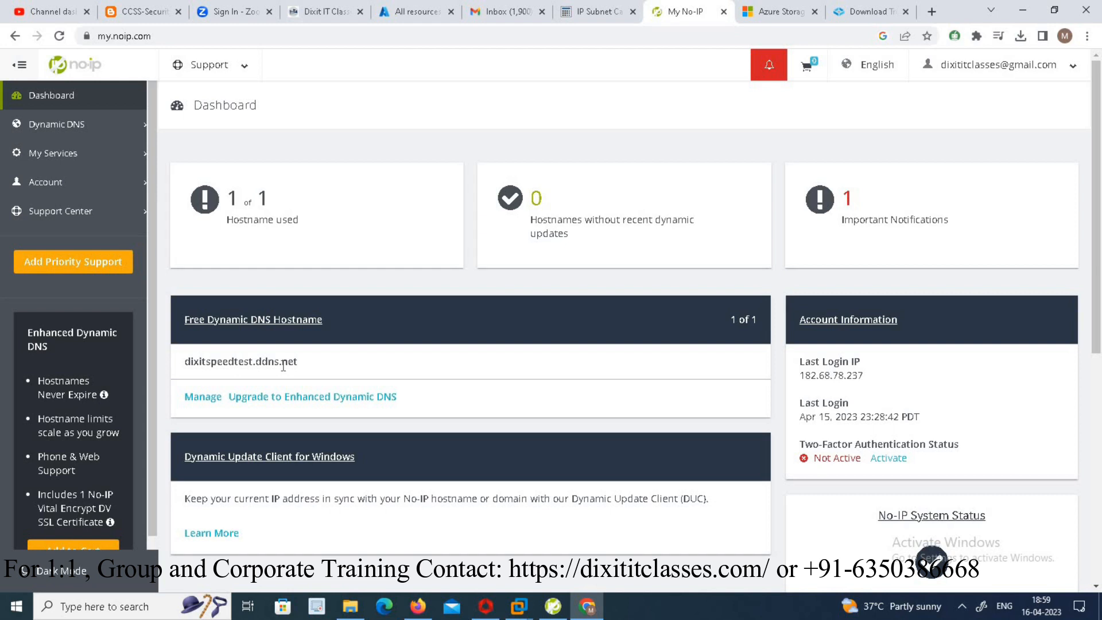
# - Select the free dynamic DNS hostname dixitspeedtest.ddns.net on the No-IP dashboard
pyautogui.moveTo(298, 363); pyautogui.dragTo(184, 359)
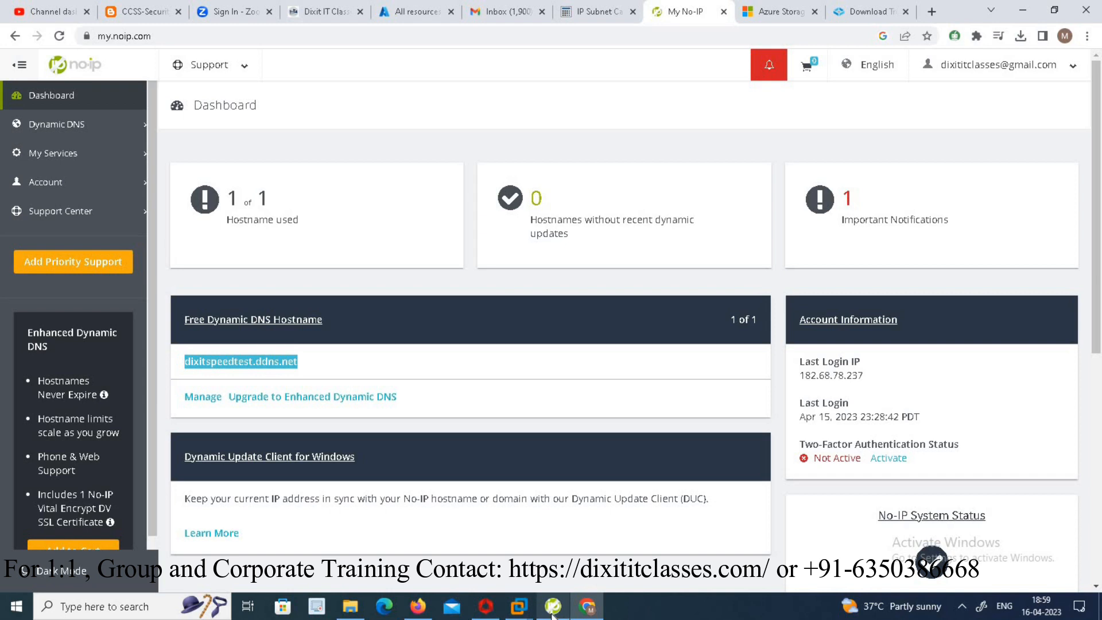
# - Open the router admin page at 192.168.1.1 in a new Firefox tab, accepting the security risk warning
pyautogui.click(418, 607)
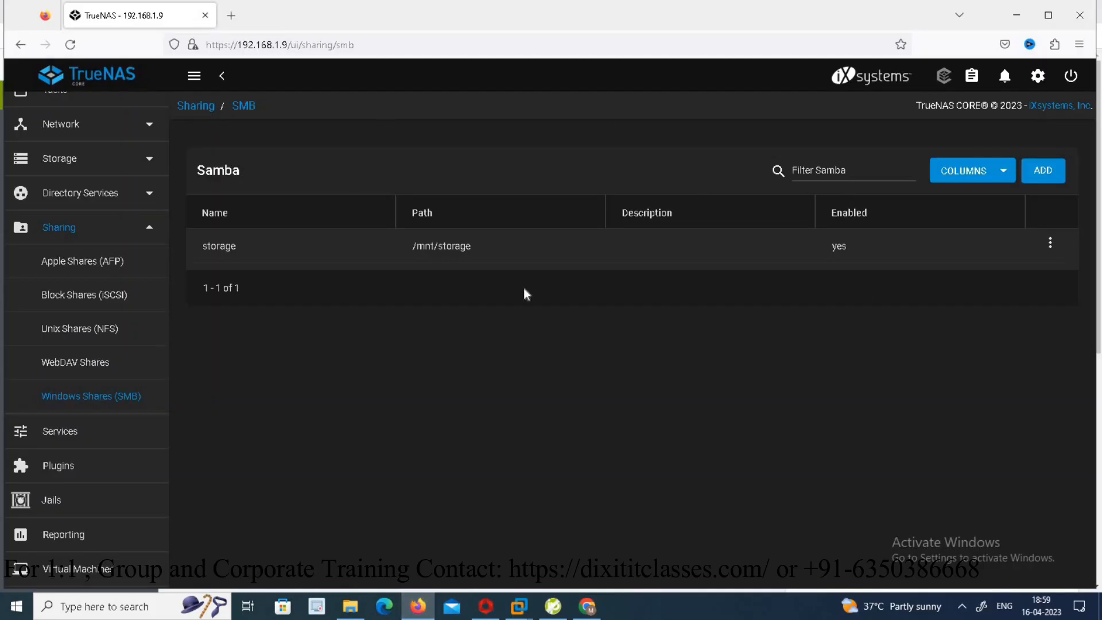
pyautogui.click(239, 21)
pyautogui.write('192')
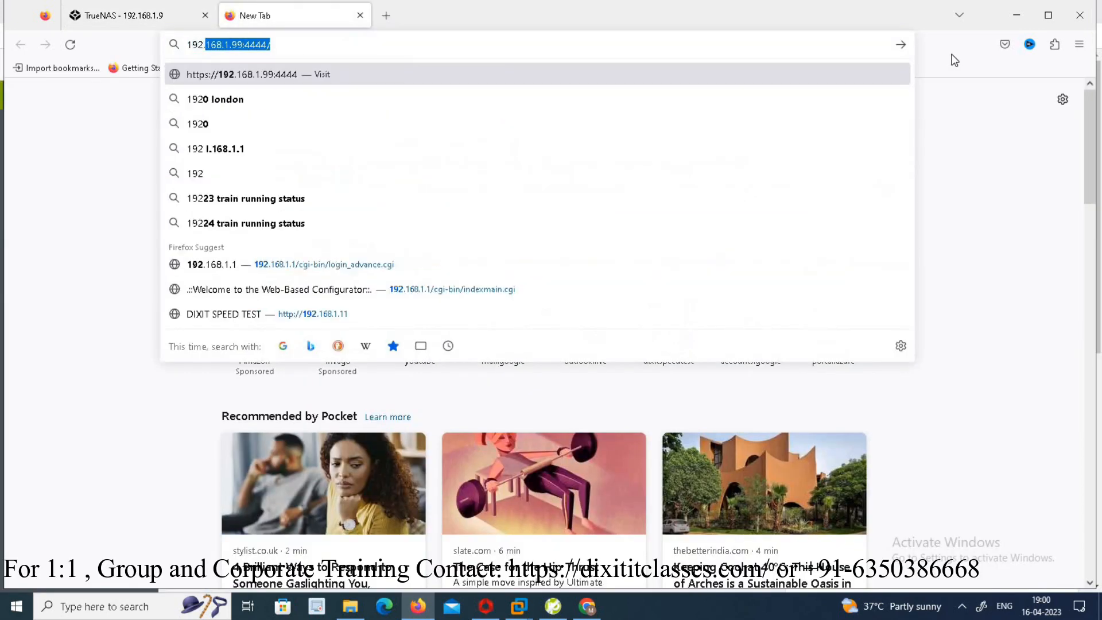
pyautogui.write('.168.1.1')
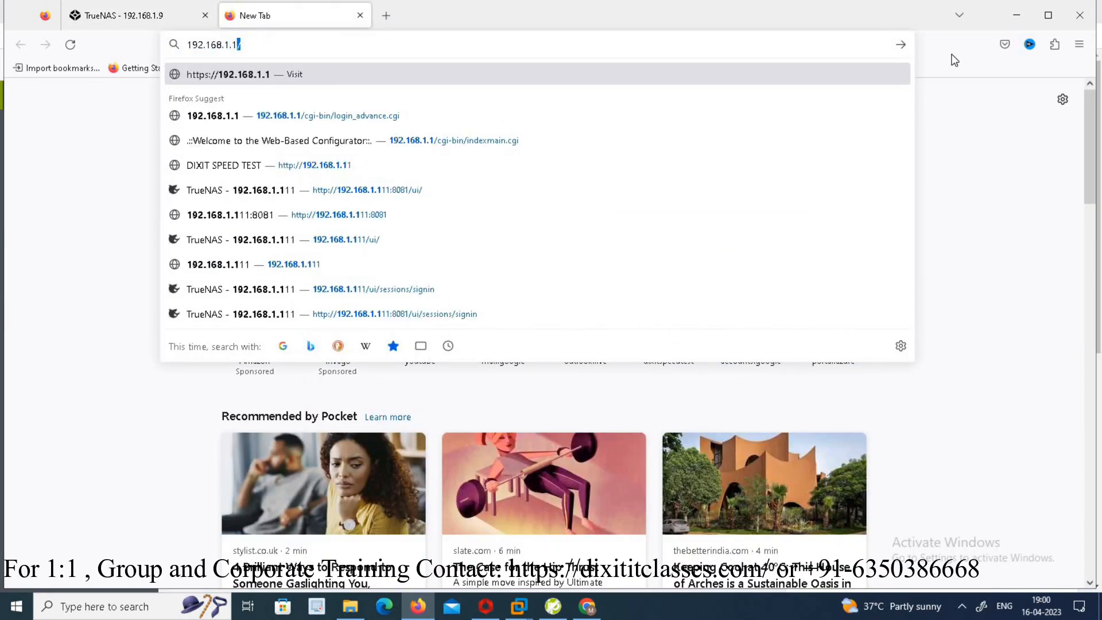
pyautogui.click(388, 113)
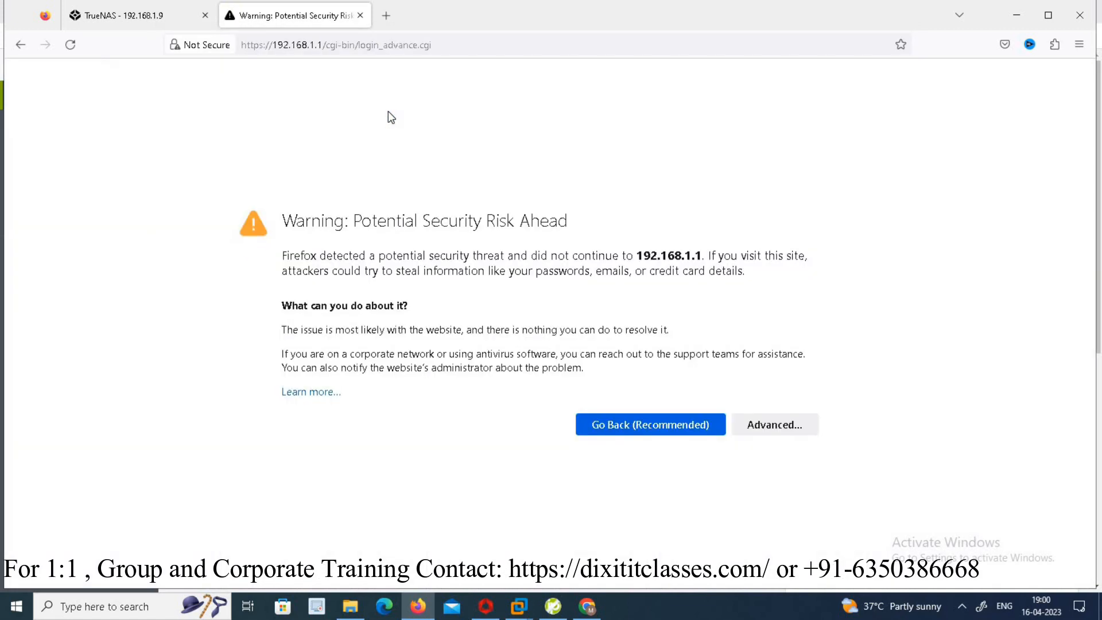
pyautogui.click(778, 425)
pyautogui.scroll(-3, 1091, 528)
pyautogui.click(743, 540)
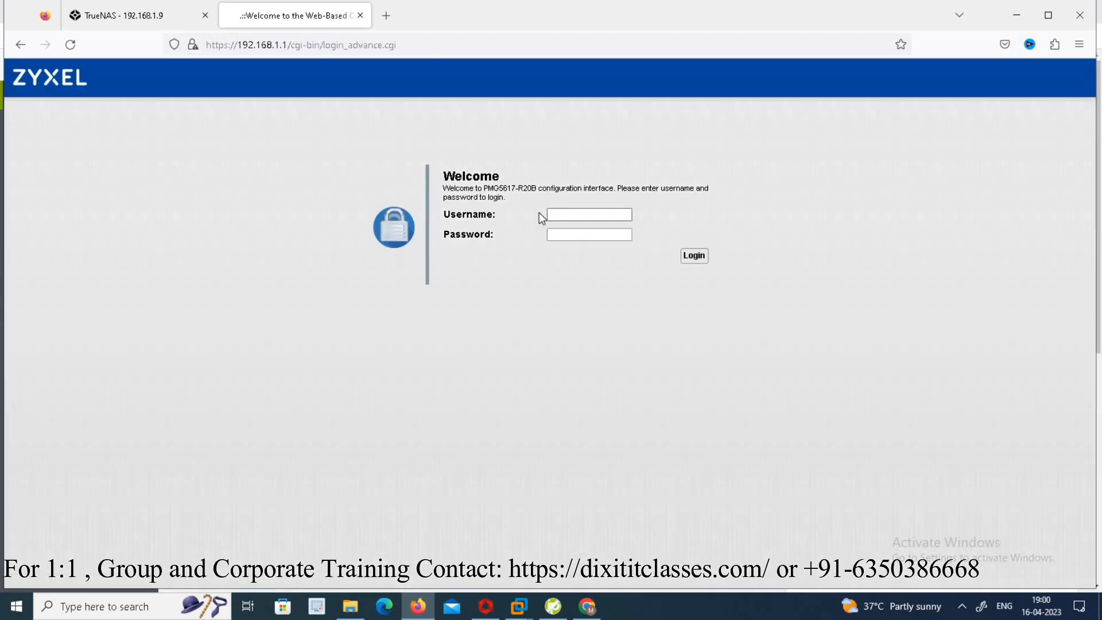
# - Log in to the router with username admin and the router password
pyautogui.click(554, 216)
pyautogui.write('admin')
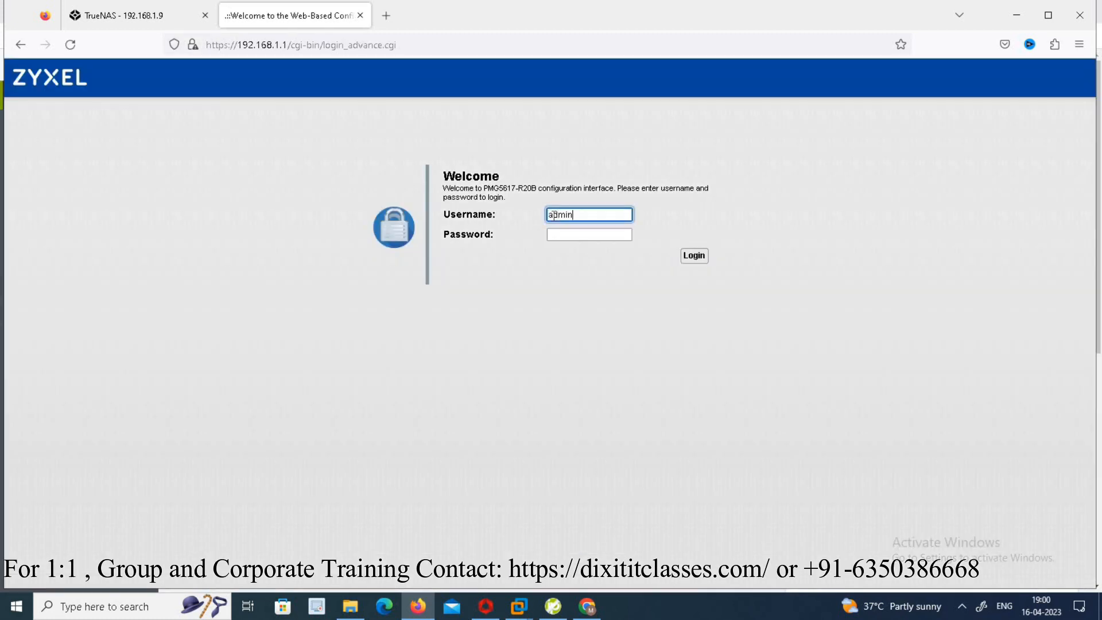
pyautogui.press('Tab')
pyautogui.click(592, 259)
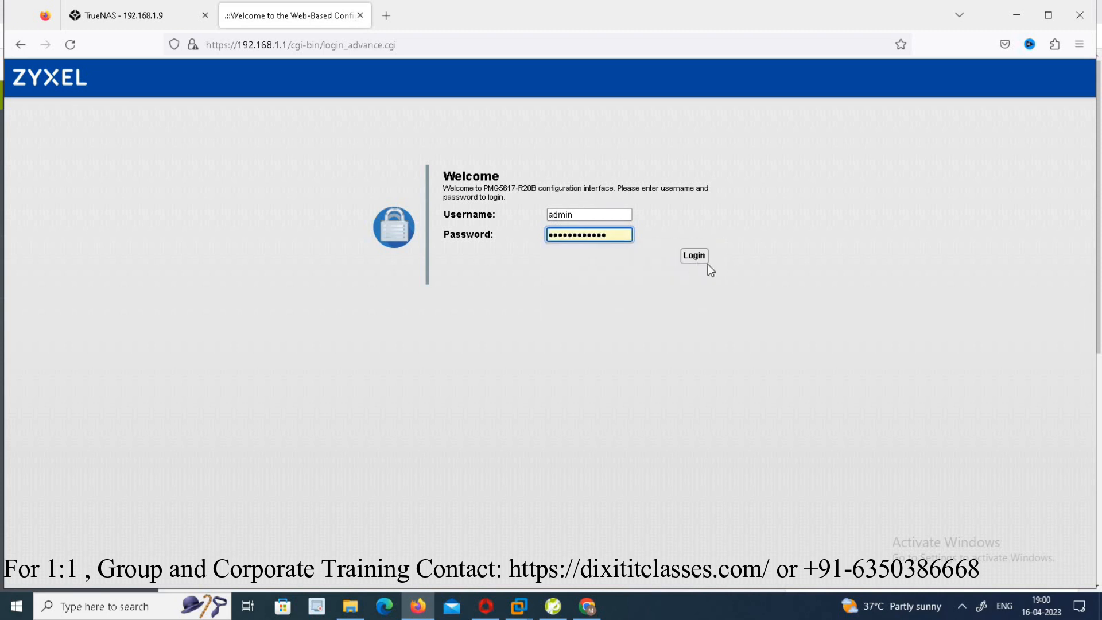
pyautogui.click(695, 256)
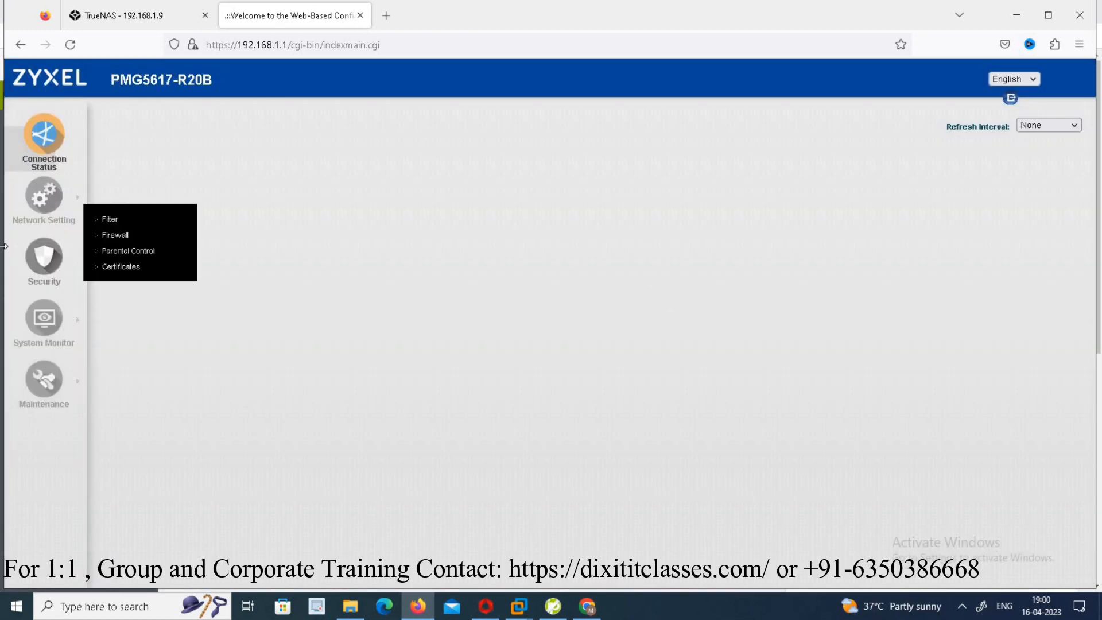
# - Open the NAT port forwarding settings in the router
pyautogui.moveTo(37, 210)
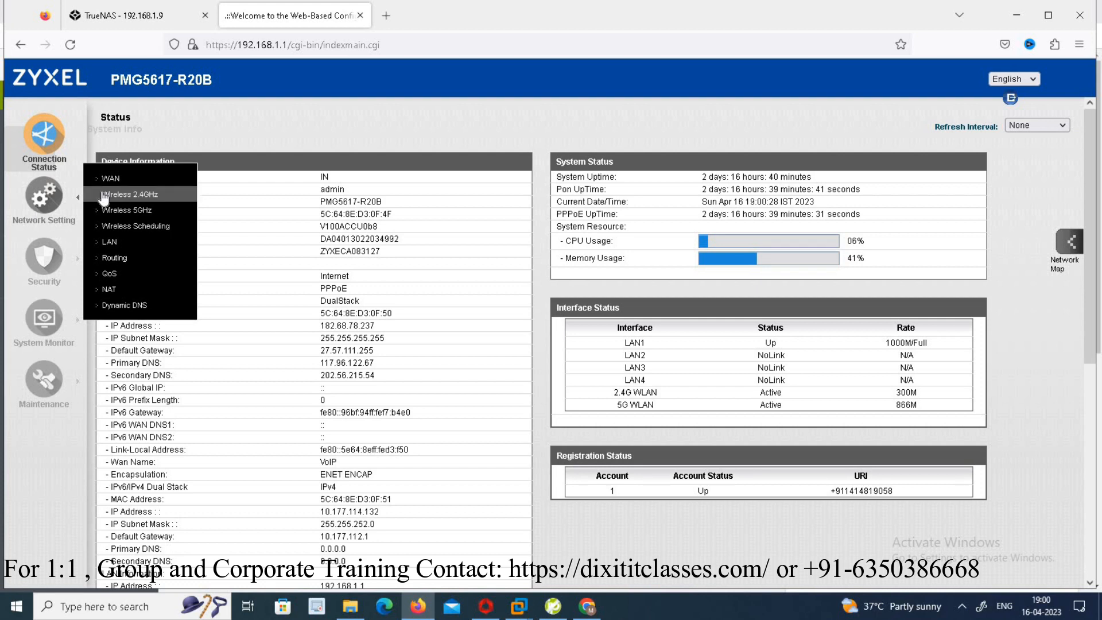
pyautogui.click(130, 291)
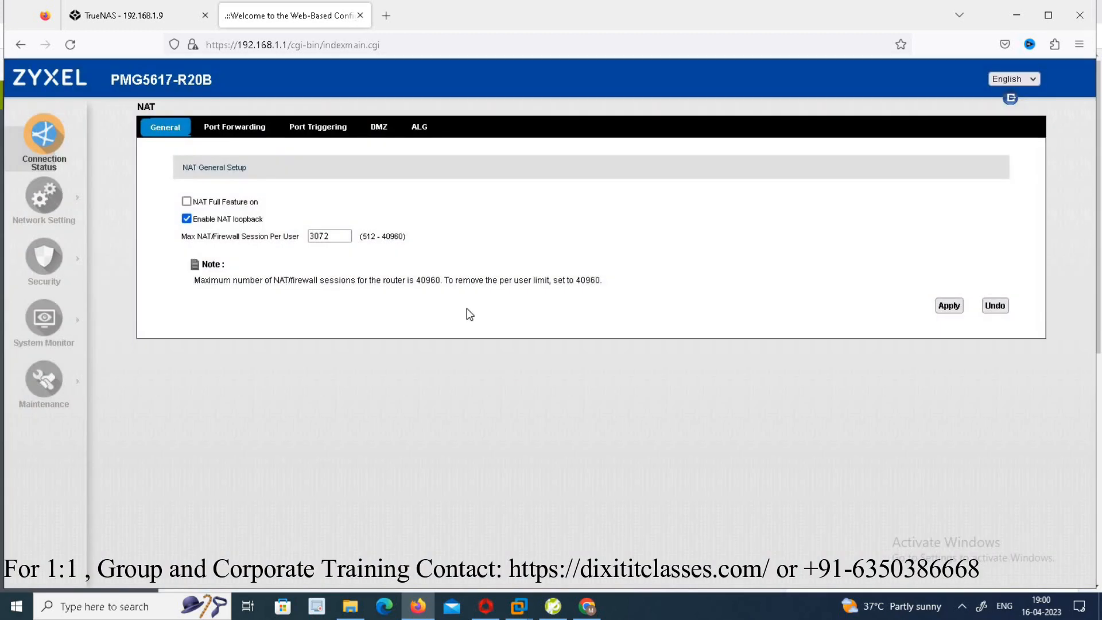
pyautogui.click(216, 133)
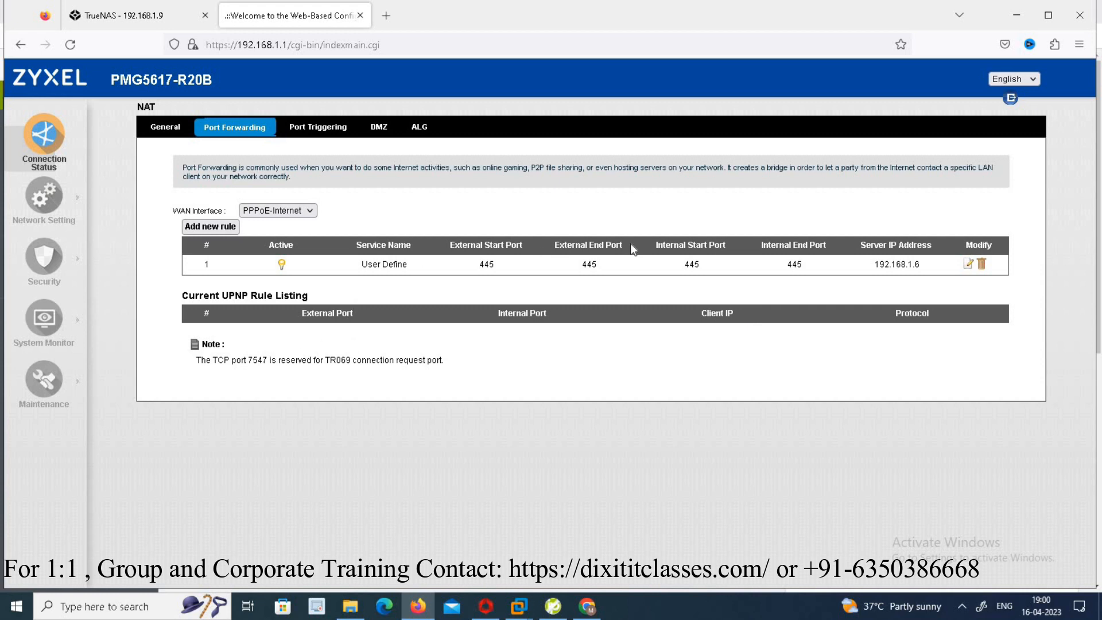
# - Edit the port 445 forwarding rule so its Server IP Address is 192.168.1.9, and apply it
pyautogui.click(968, 266)
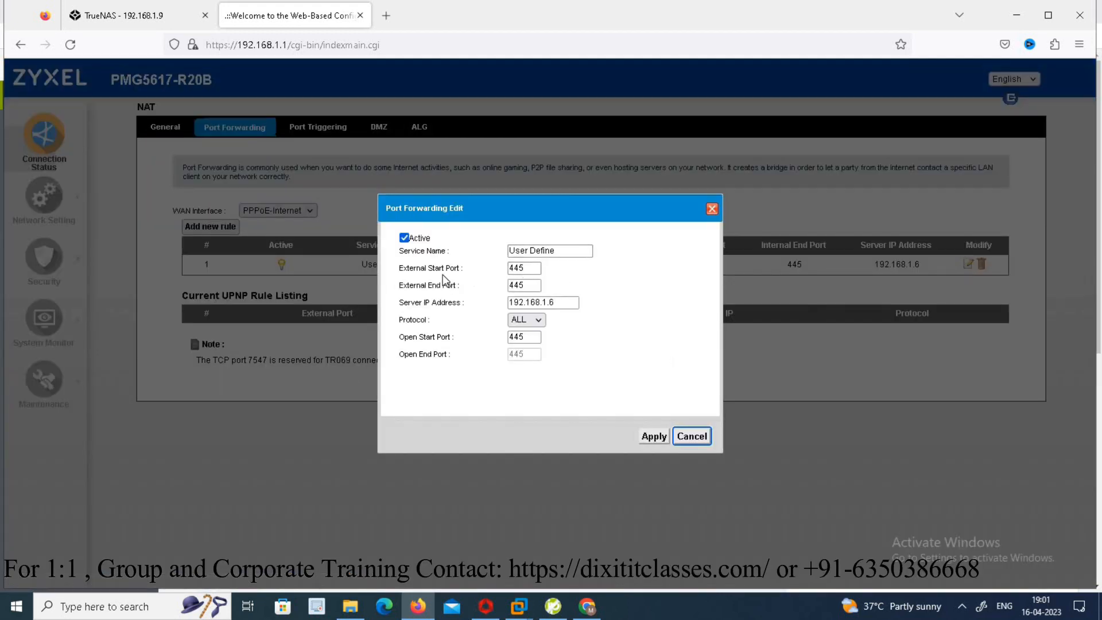
pyautogui.click(521, 269)
pyautogui.click(145, 19)
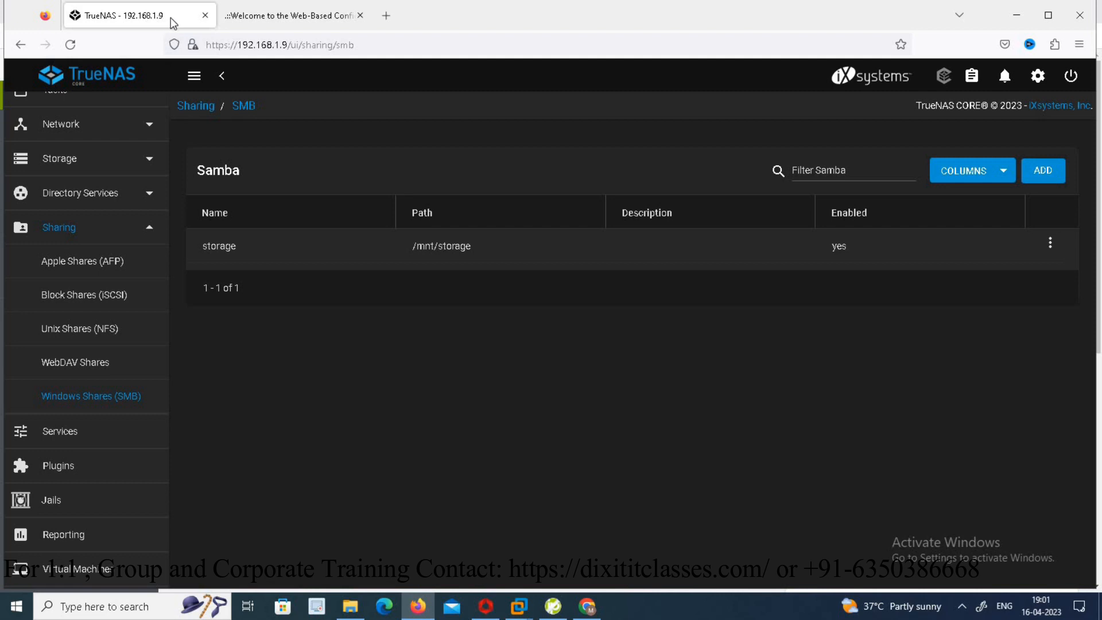
pyautogui.click(301, 16)
pyautogui.click(565, 300)
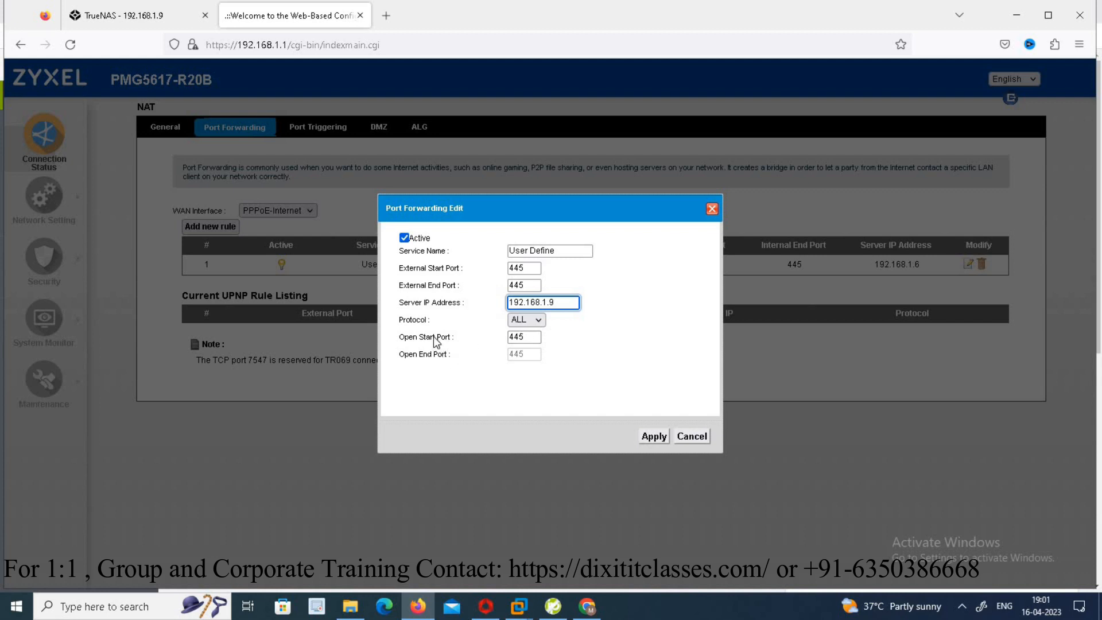
pyautogui.click(655, 438)
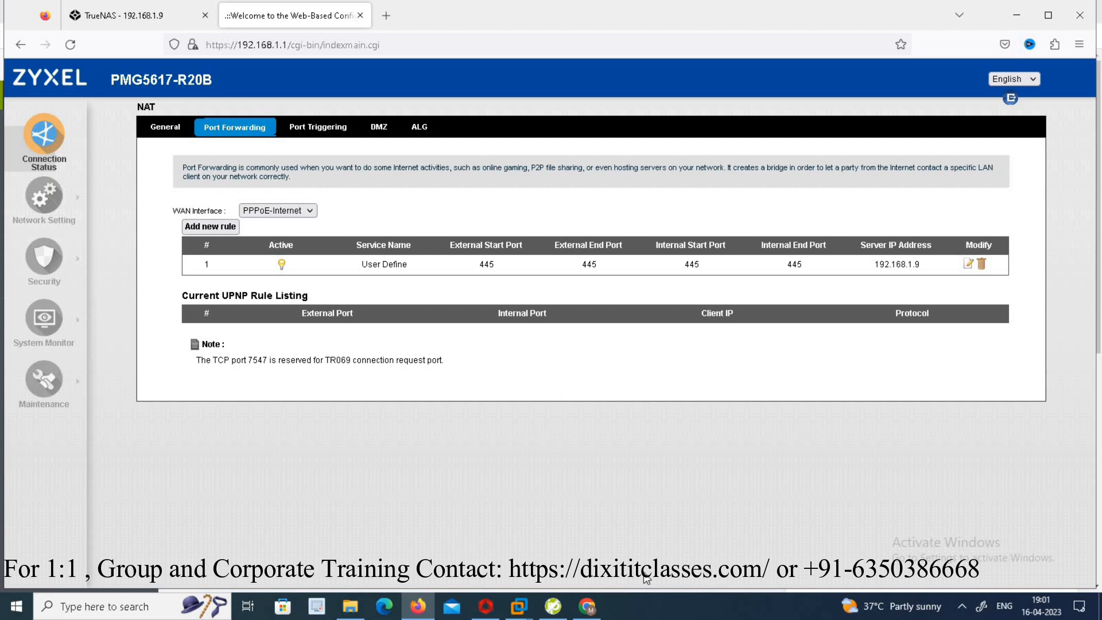
# - Open \\dixitspeedtest.ddns.net from the Run dialog
pyautogui.press('super+r')
pyautogui.write('\\\\')
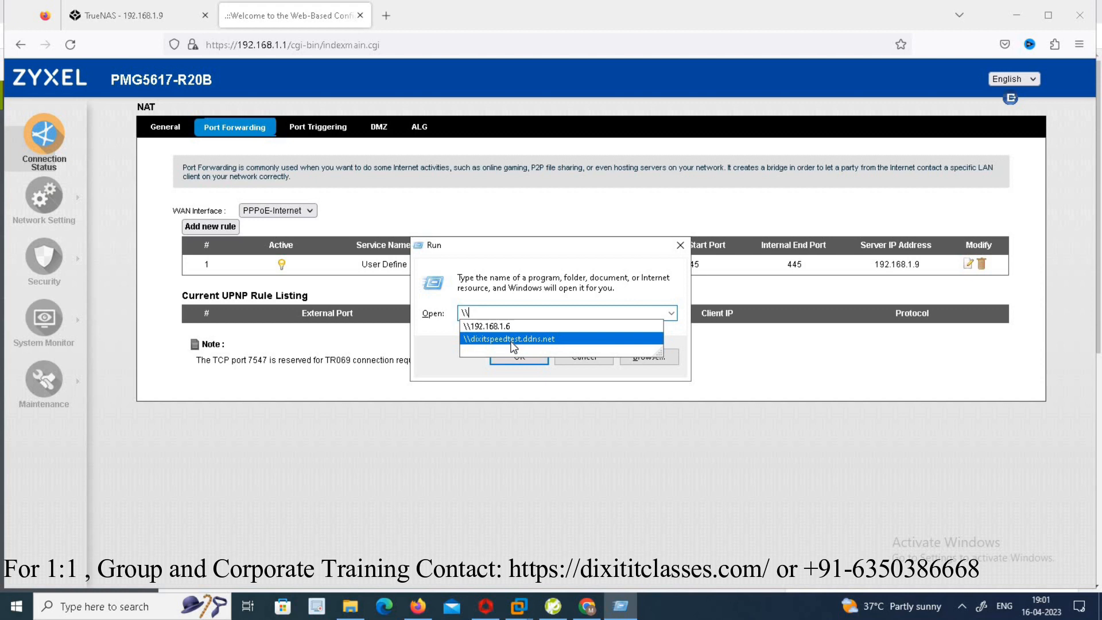
pyautogui.click(479, 339)
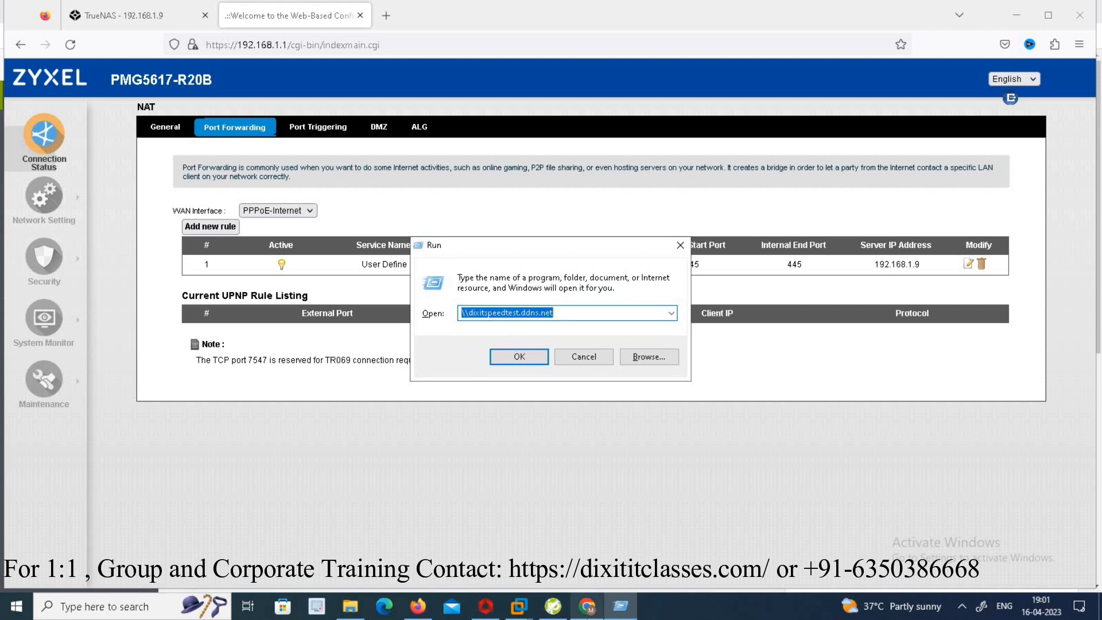
pyautogui.click(586, 606)
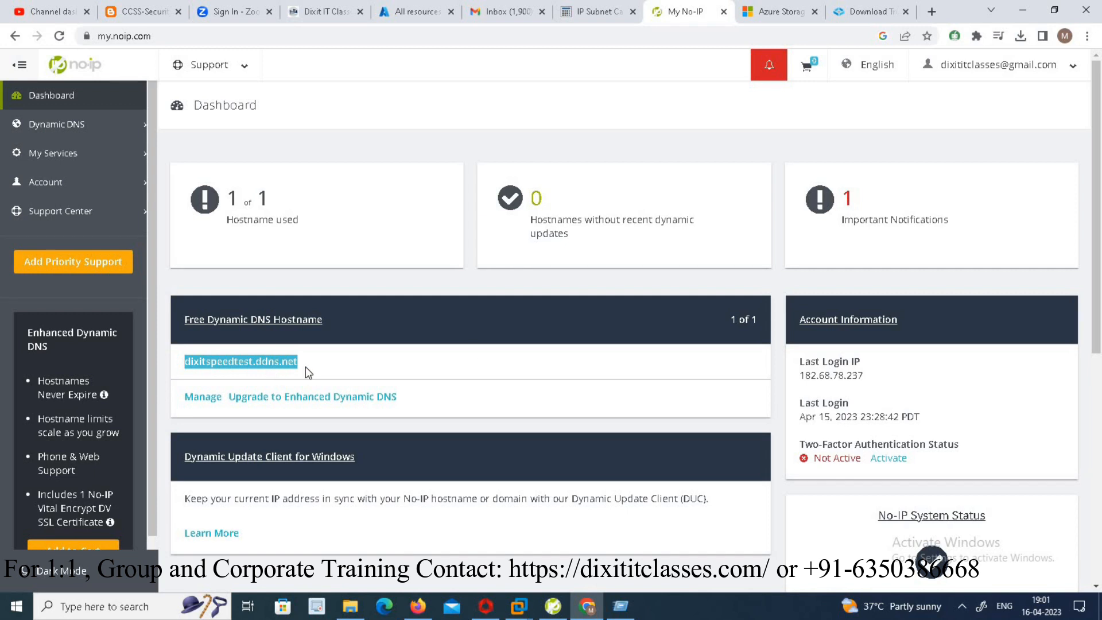
pyautogui.click(1028, 11)
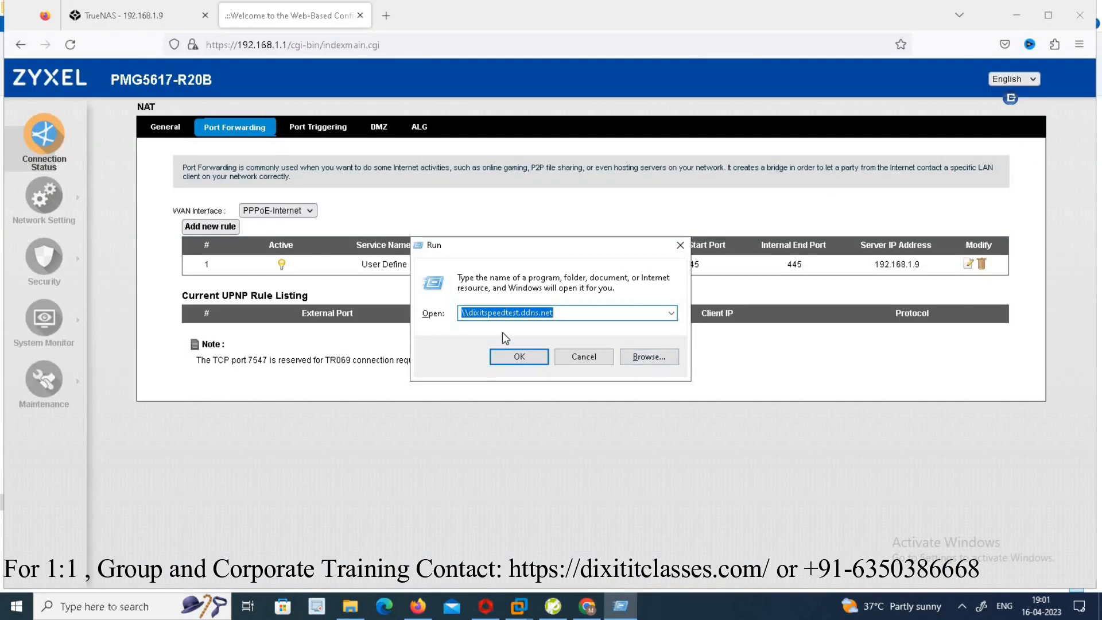
pyautogui.click(520, 357)
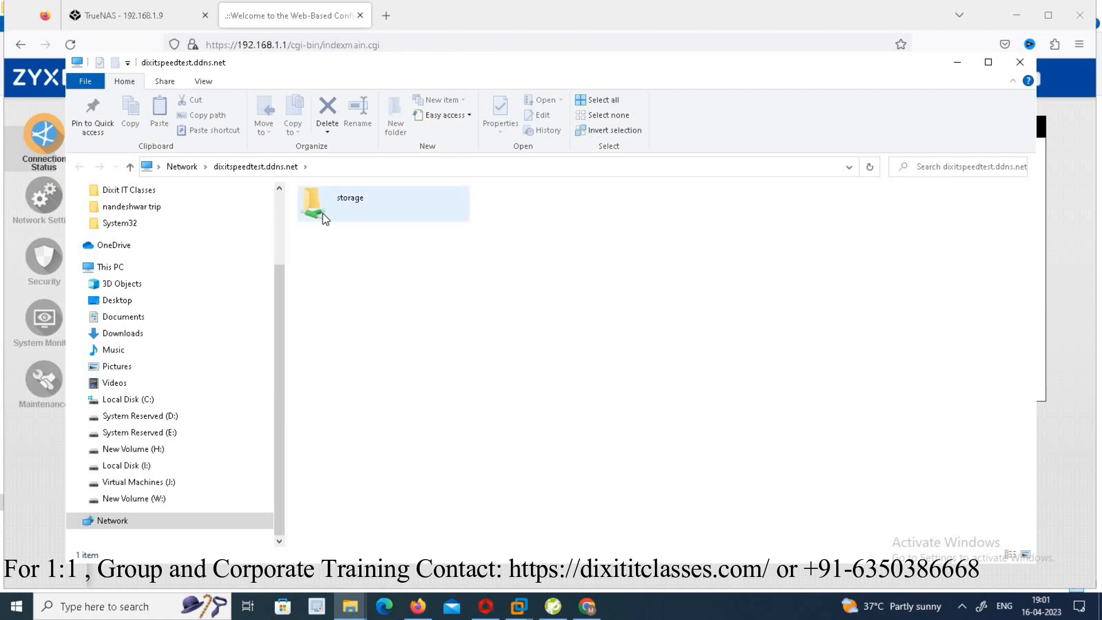
# - Open the storage share, entering user1 and its password as network credentials
pyautogui.click(339, 202)
pyautogui.doubleClick(340, 202)
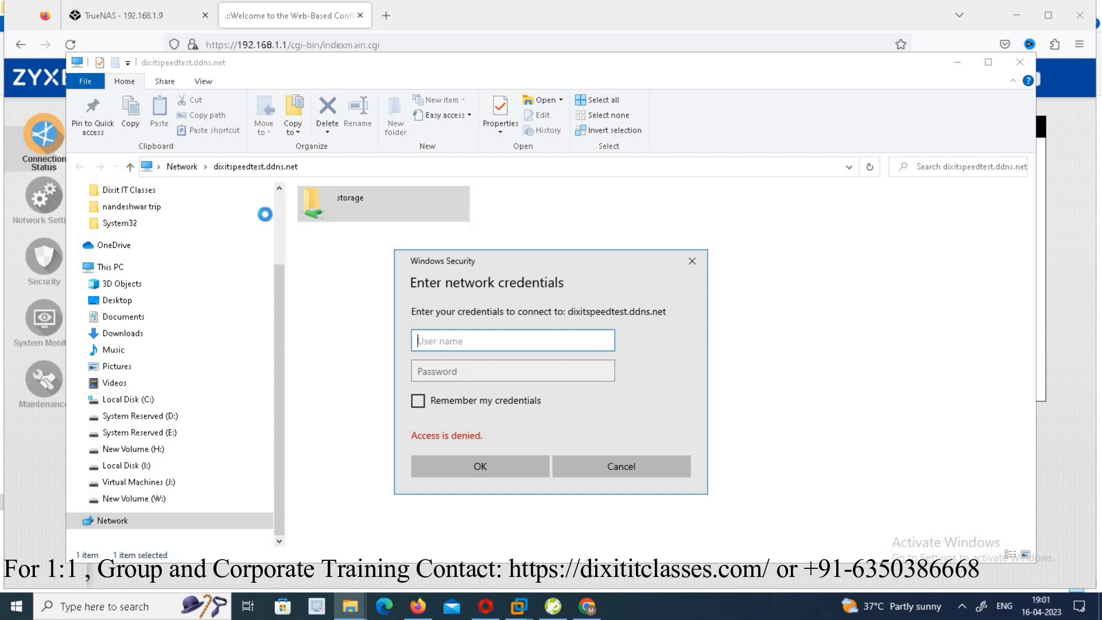
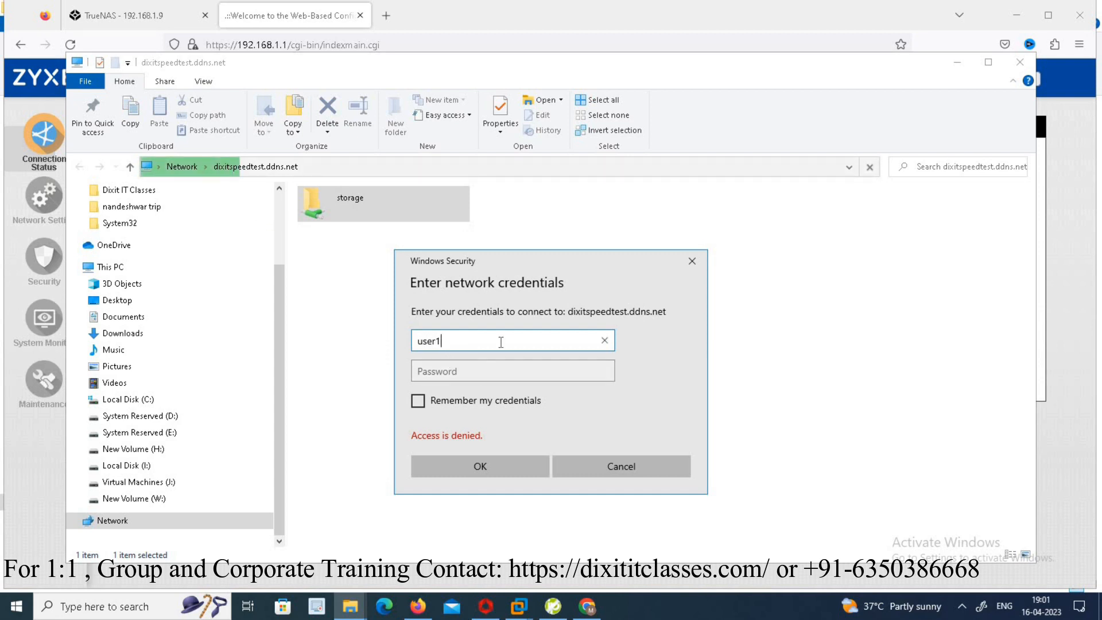
pyautogui.press('Tab')
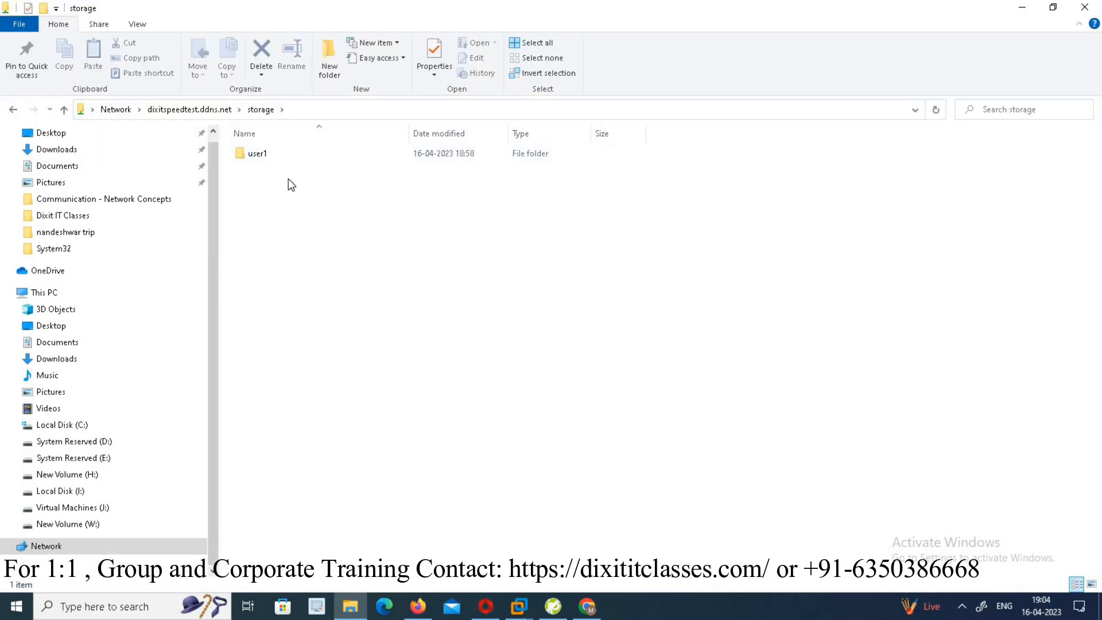
# - Copy the PXE Boot Server desktop document and try pasting it into the storage share's root folder
pyautogui.doubleClick(271, 154)
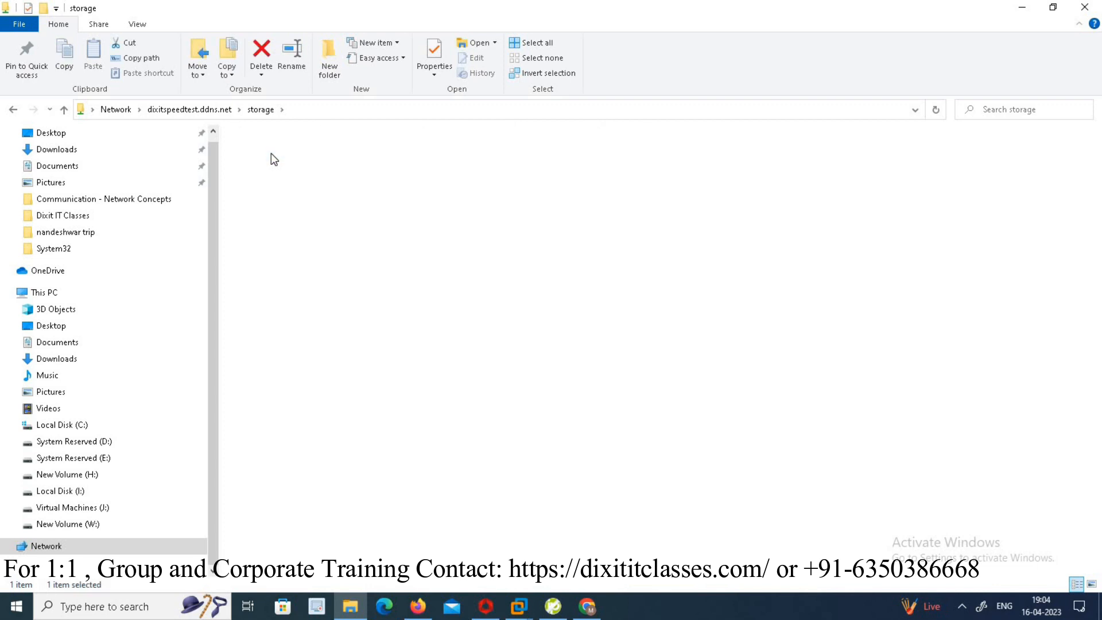
pyautogui.click(265, 109)
pyautogui.click(1020, 8)
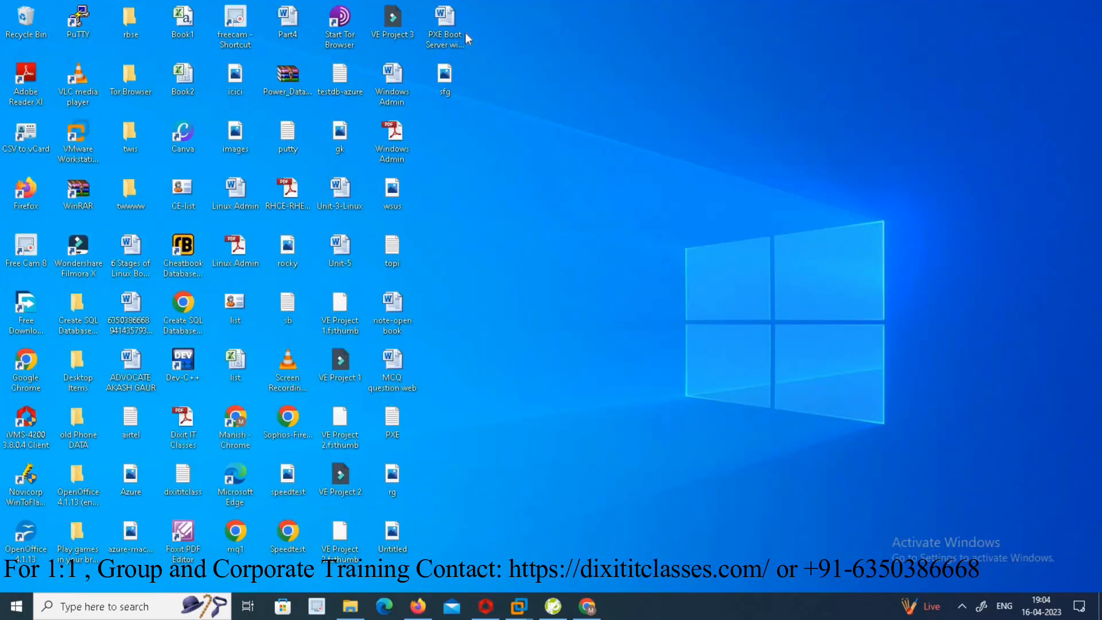
pyautogui.click(447, 36)
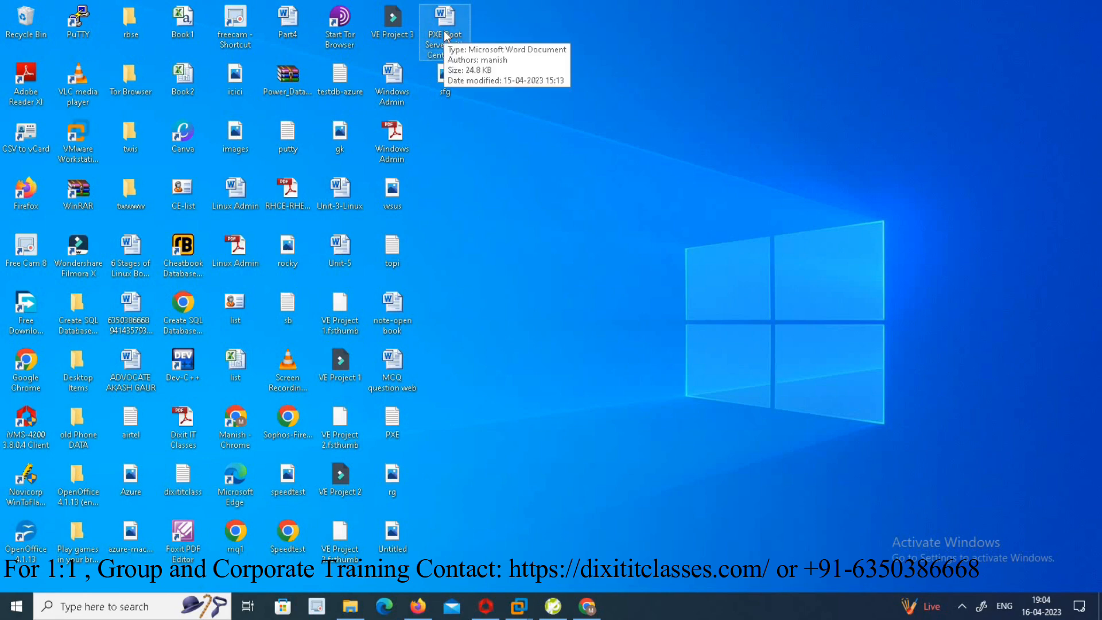
pyautogui.hotkey('alt', 'Tab')
pyautogui.click(461, 242)
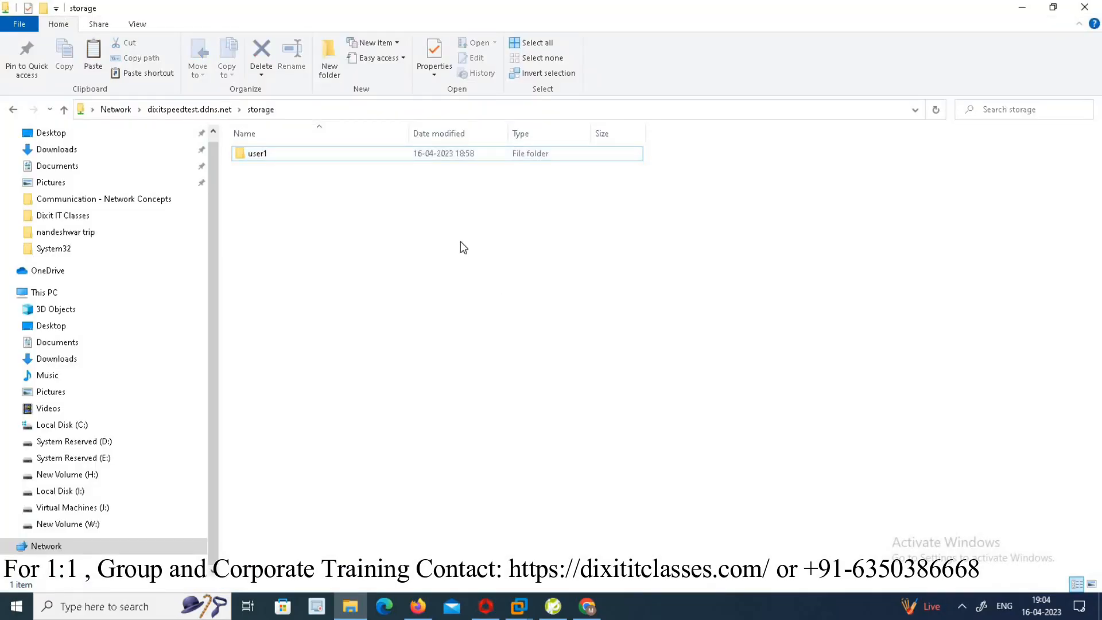
pyautogui.hotkey('ctrl', 'v')
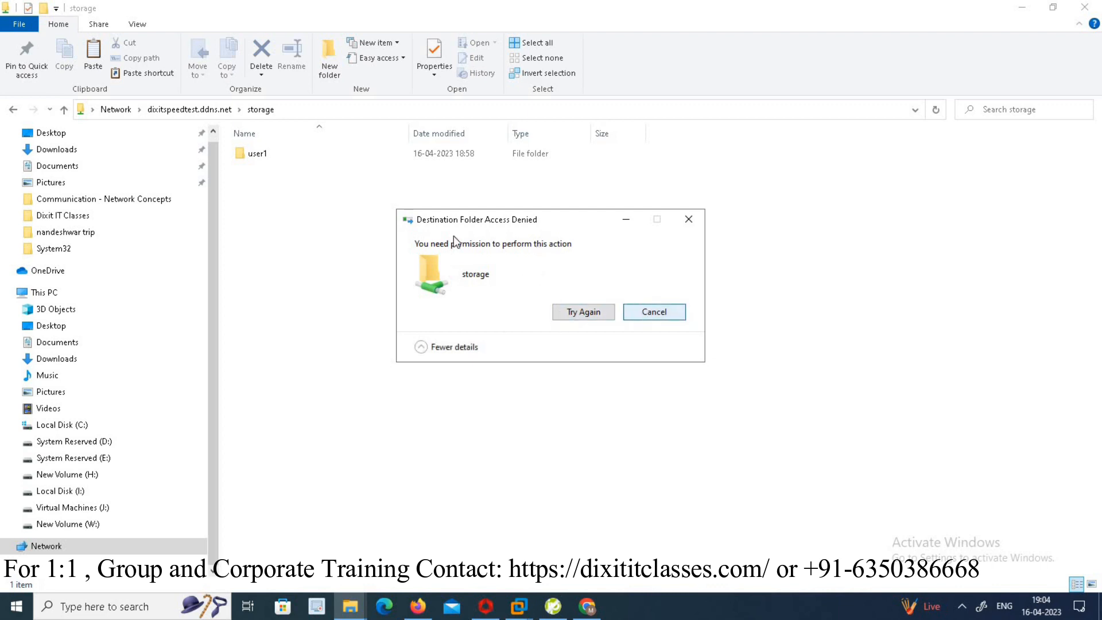
pyautogui.press('Escape')
# - Paste the PXE Boot Server with Cent OS 8 document into the user1 folder of the share
pyautogui.doubleClick(272, 161)
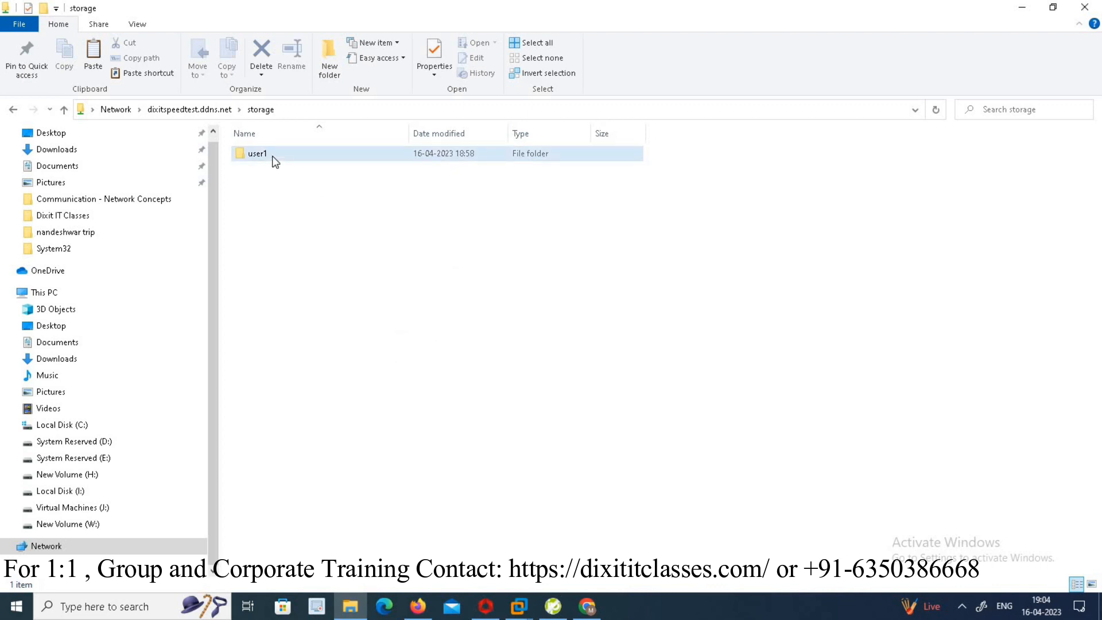
pyautogui.rightClick(322, 280)
pyautogui.click(362, 370)
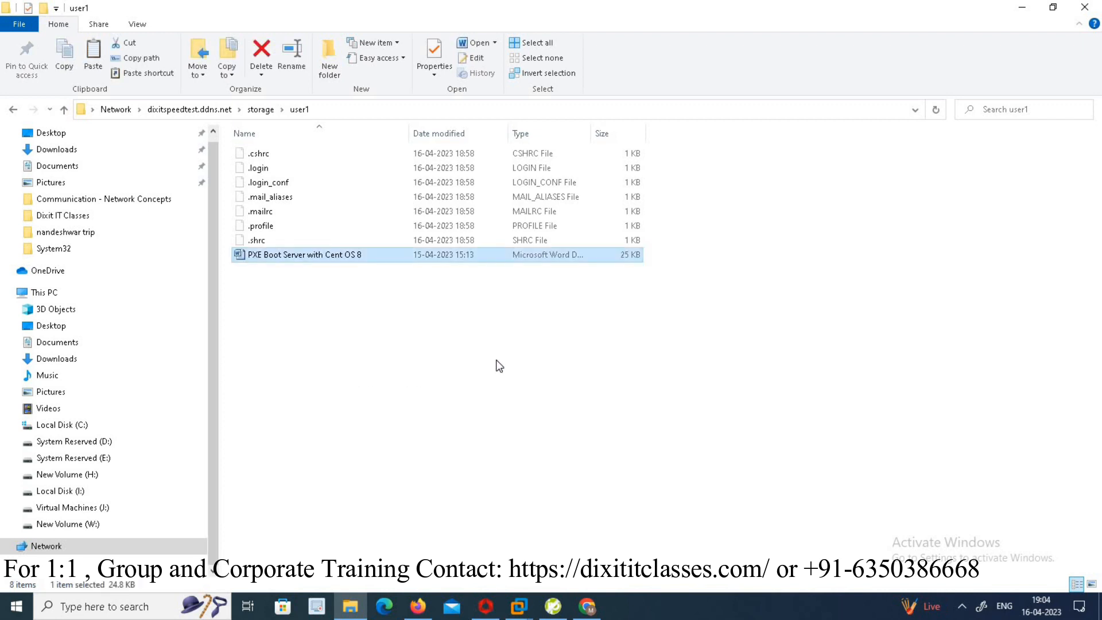